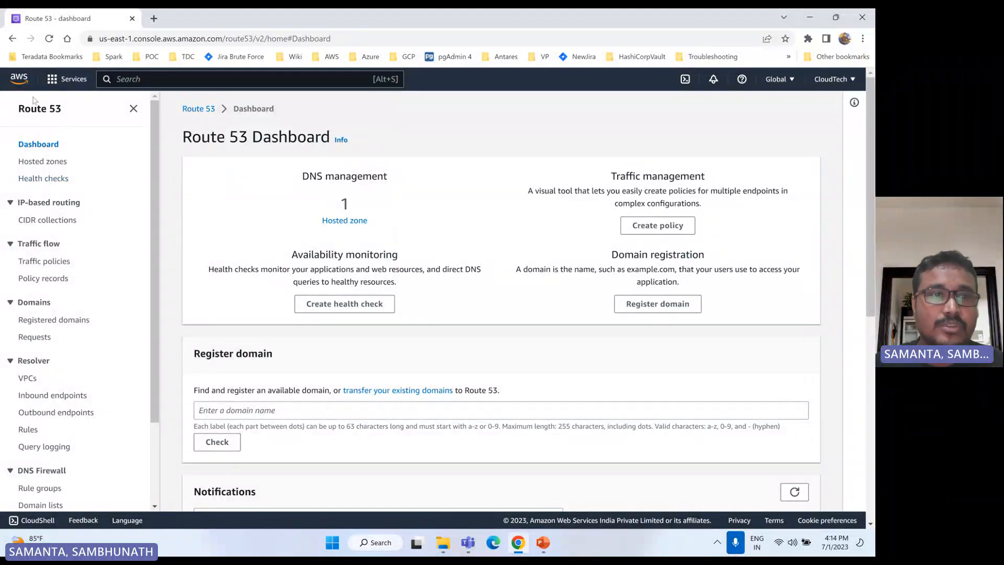
# - Browse the recently visited AWS services and open the Route 53 dashboard from there
pyautogui.click(69, 80)
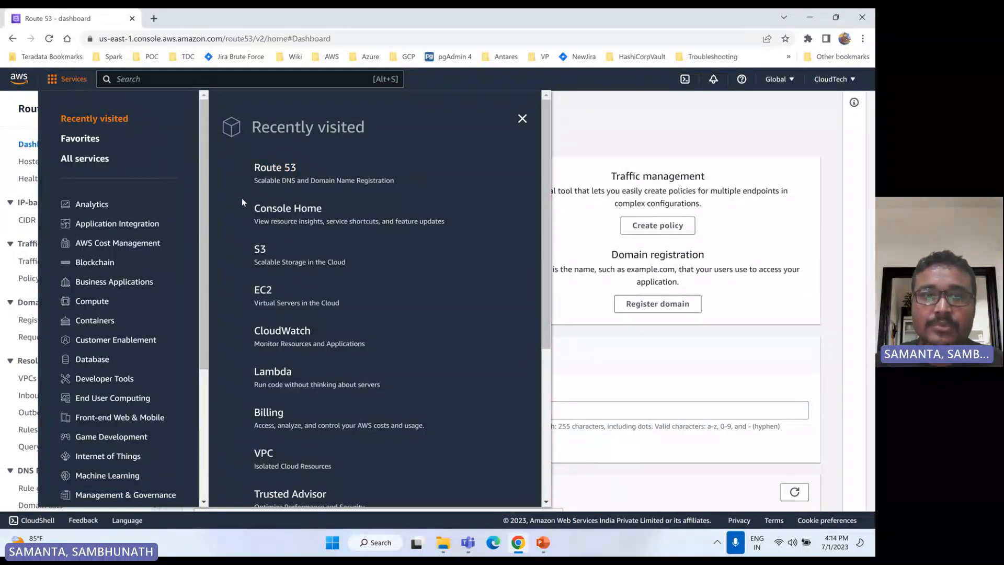
pyautogui.click(172, 82)
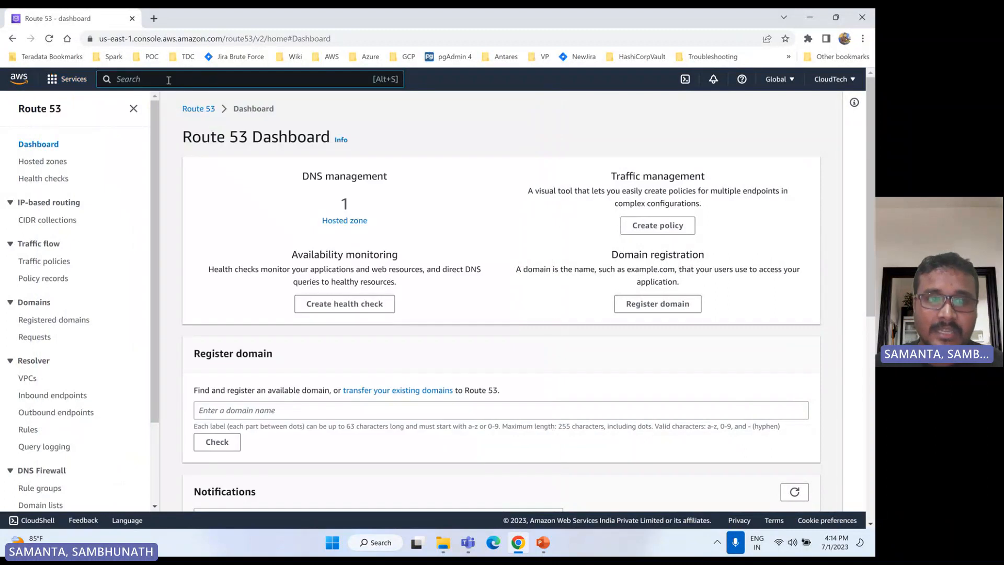
pyautogui.click(56, 81)
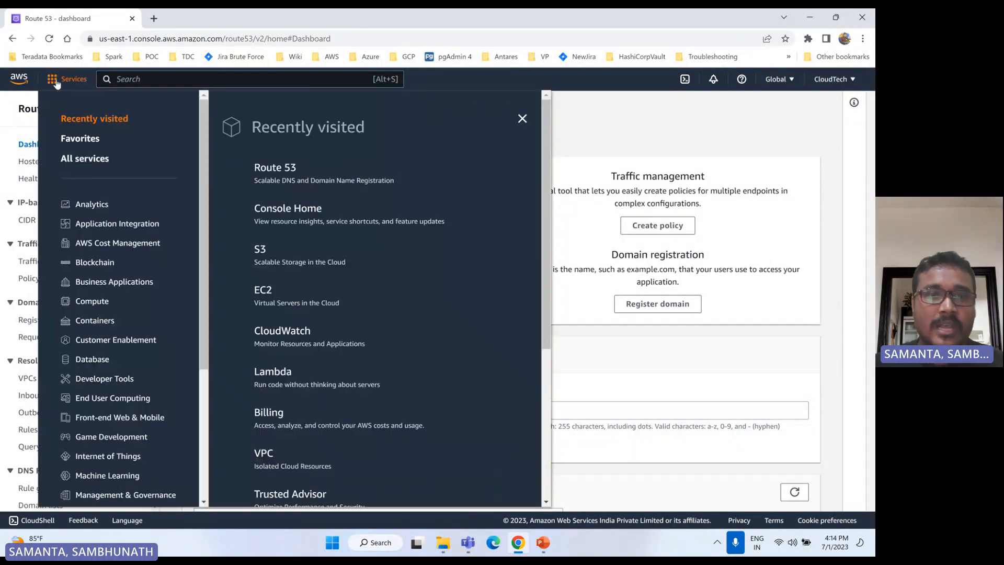
pyautogui.click(281, 166)
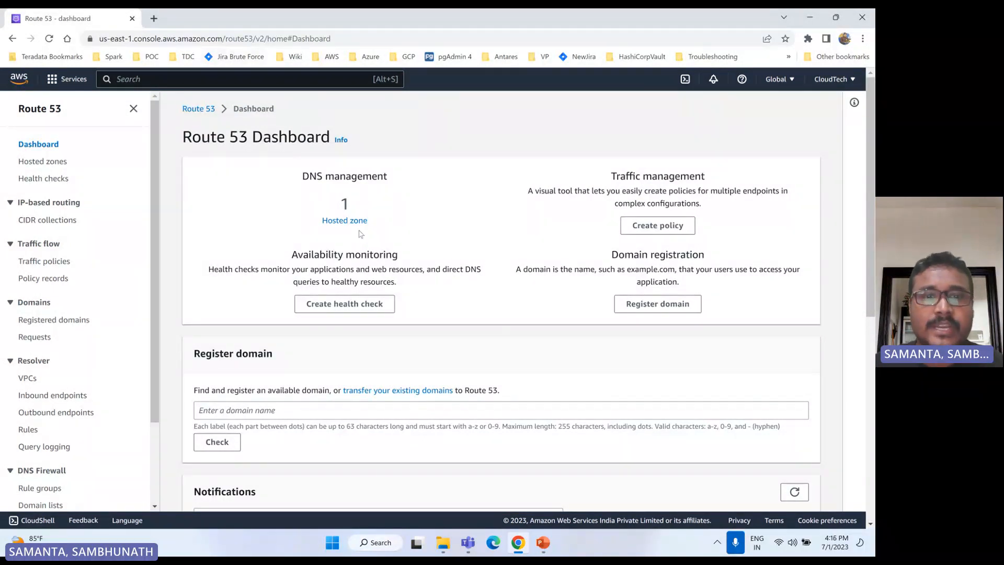
# - Review the records in the existing cloudtech.ltd hosted zone, then return to the list of hosted zones
pyautogui.click(344, 220)
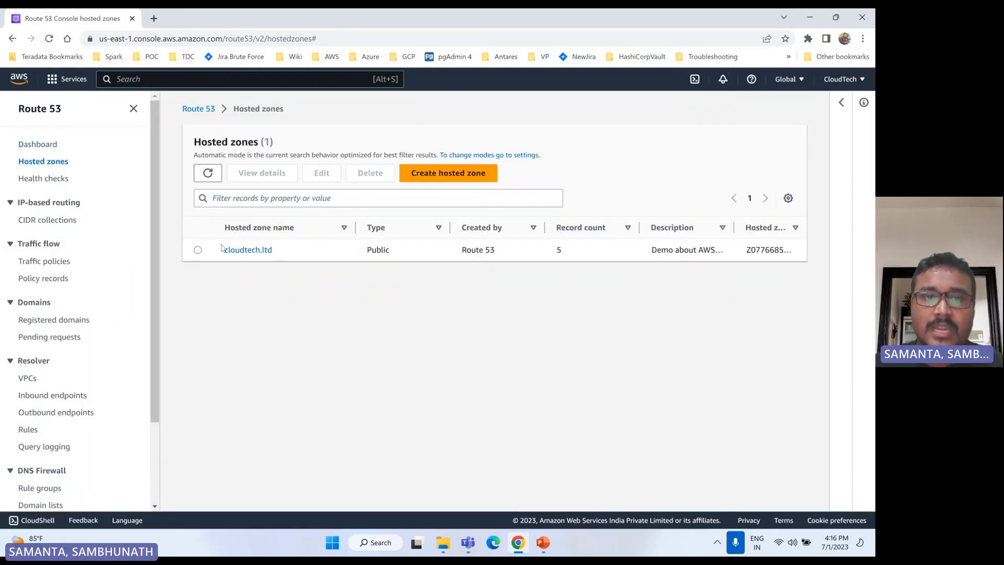
pyautogui.click(262, 250)
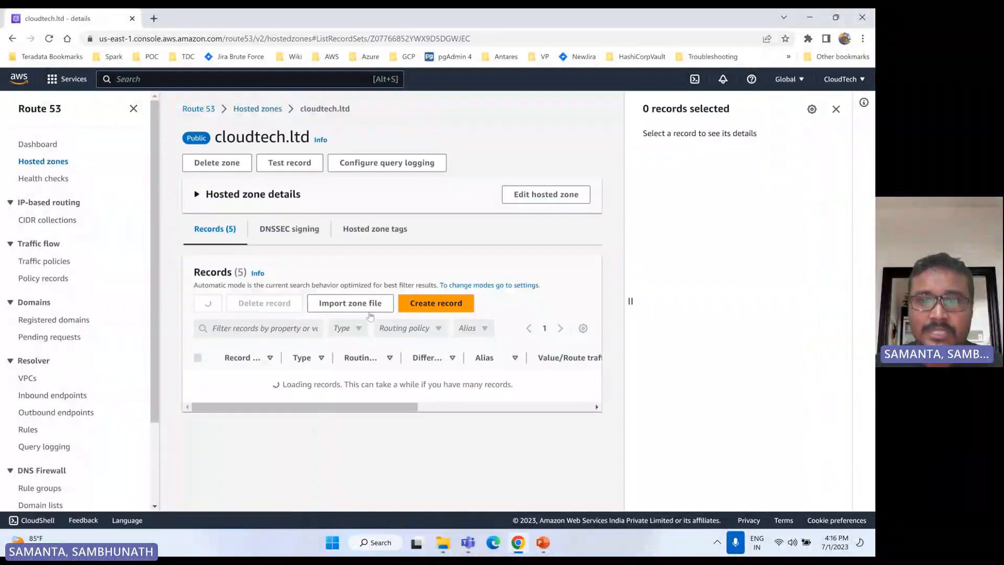
pyautogui.scroll(-2, 342, 385)
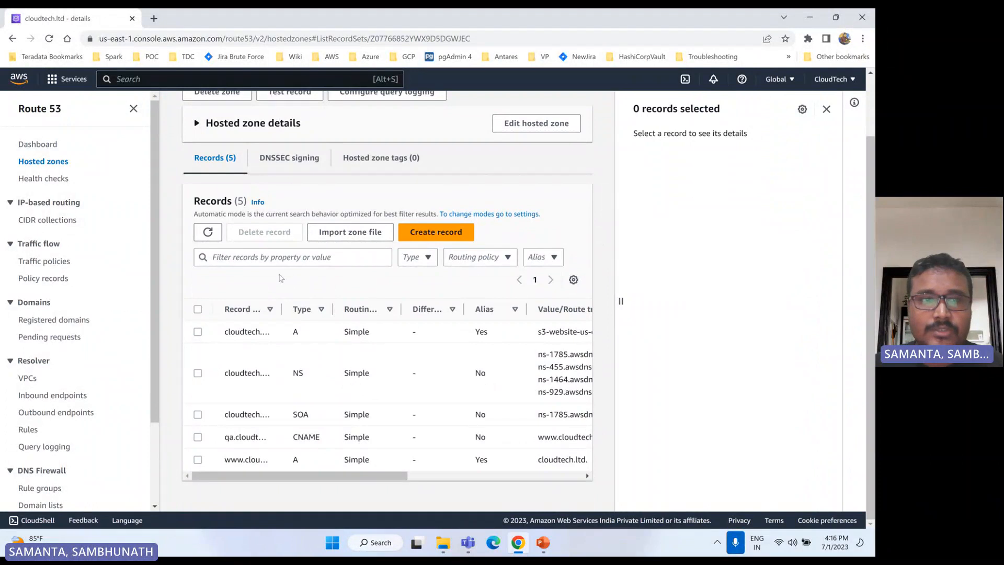
pyautogui.scroll(1, 275, 225)
pyautogui.scroll(1, 275, 225)
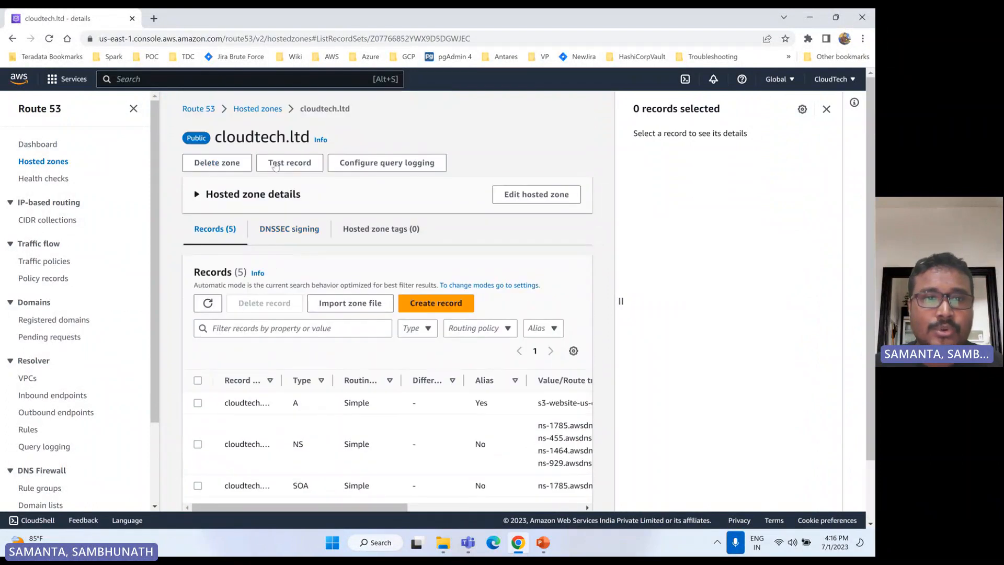
pyautogui.click(257, 110)
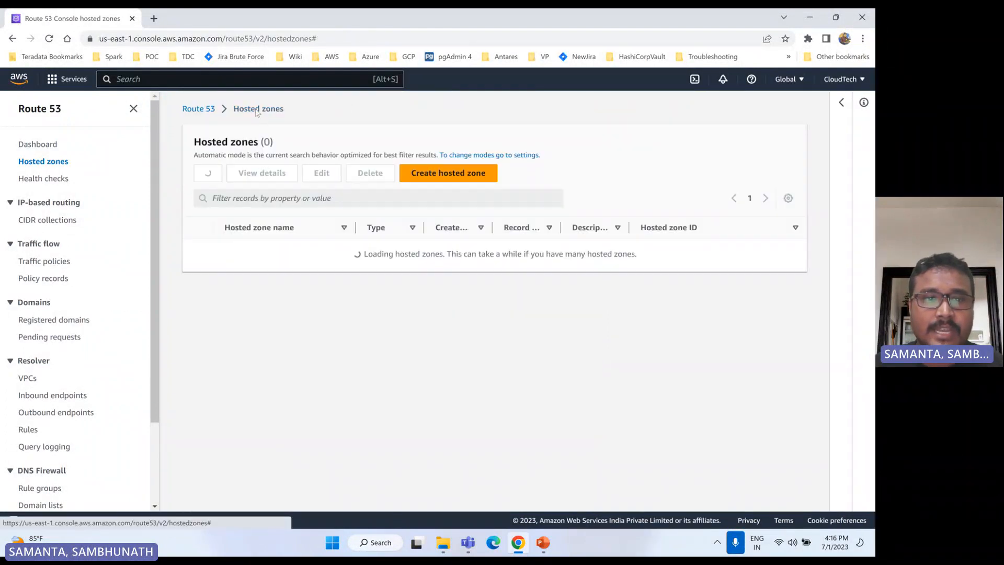
# - Start a new hosted zone, using the existing zone's name cloudtech.ltd as its domain name
pyautogui.click(457, 177)
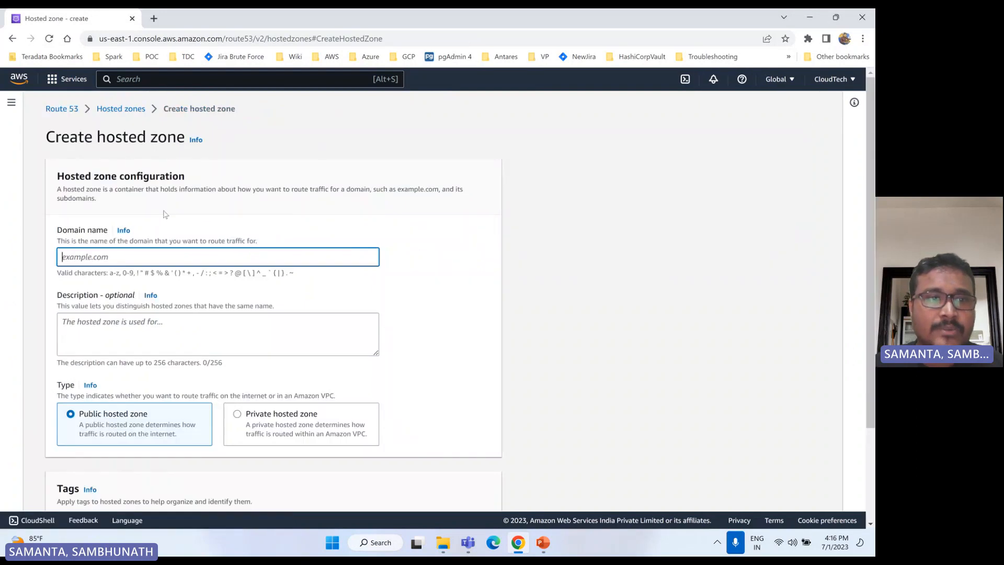
pyautogui.click(121, 109)
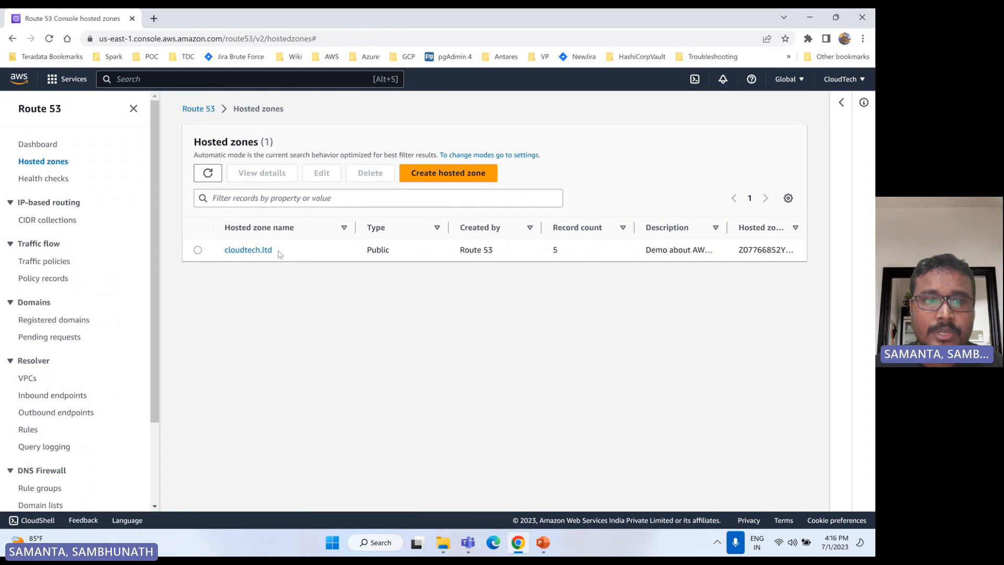
pyautogui.moveTo(275, 250); pyautogui.dragTo(221, 252)
pyautogui.hotkey('ctrl', 'c')
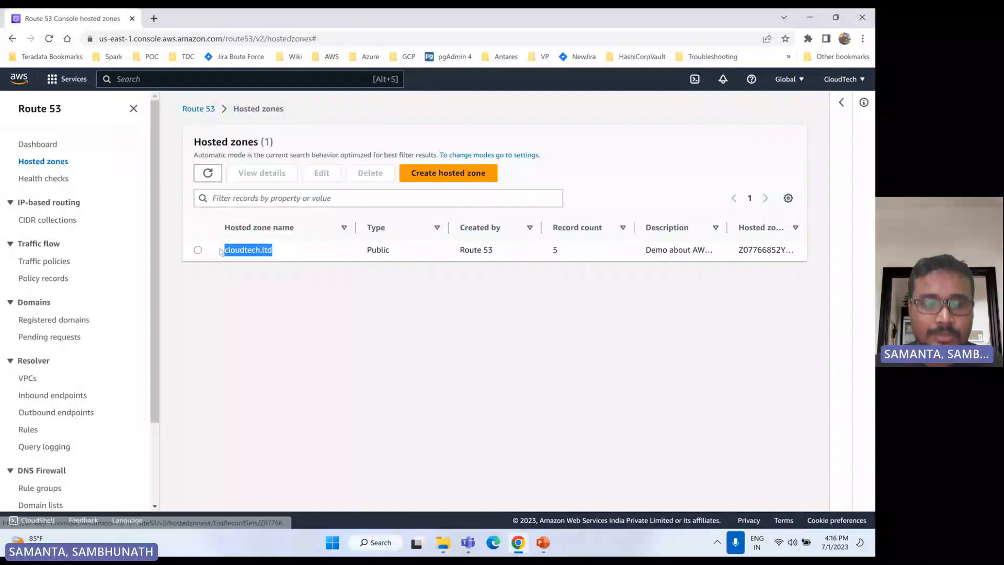
pyautogui.click(462, 179)
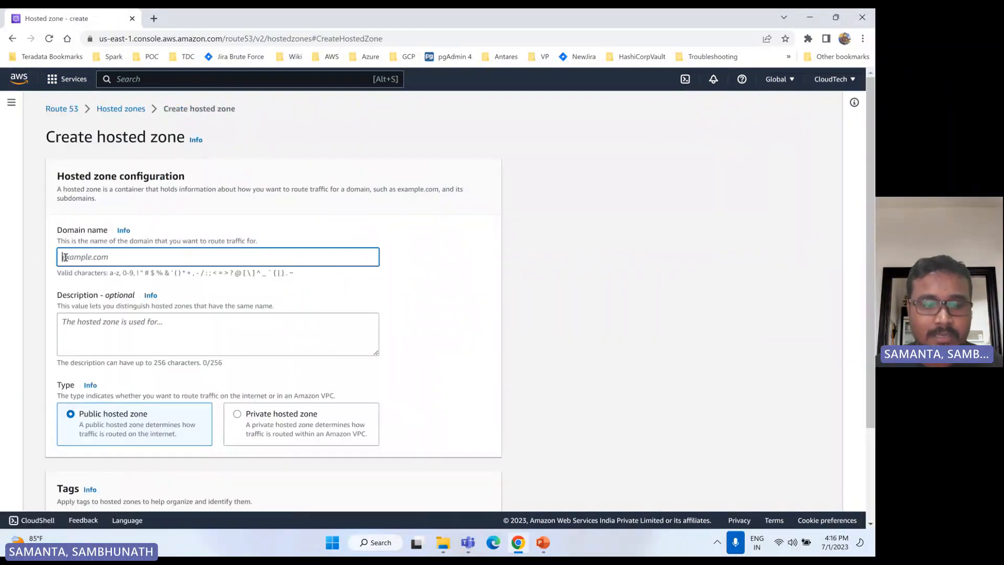
pyautogui.hotkey('ctrl', 'v')
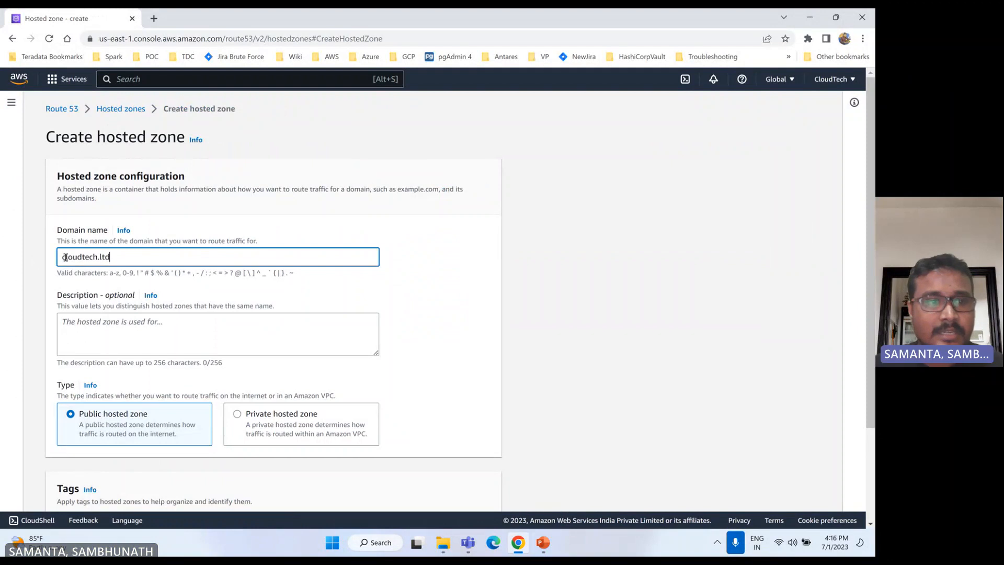
# - Describe the hosted zone as "route53 demo with s3 & CNAME" and create it as a public hosted zone
pyautogui.click(99, 328)
pyautogui.write('r')
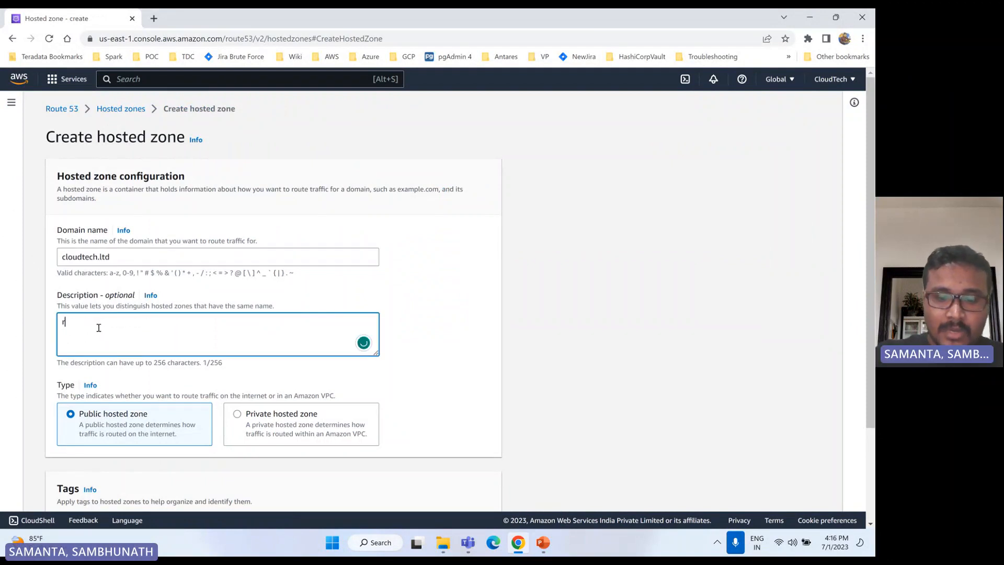
pyautogui.write('oute5')
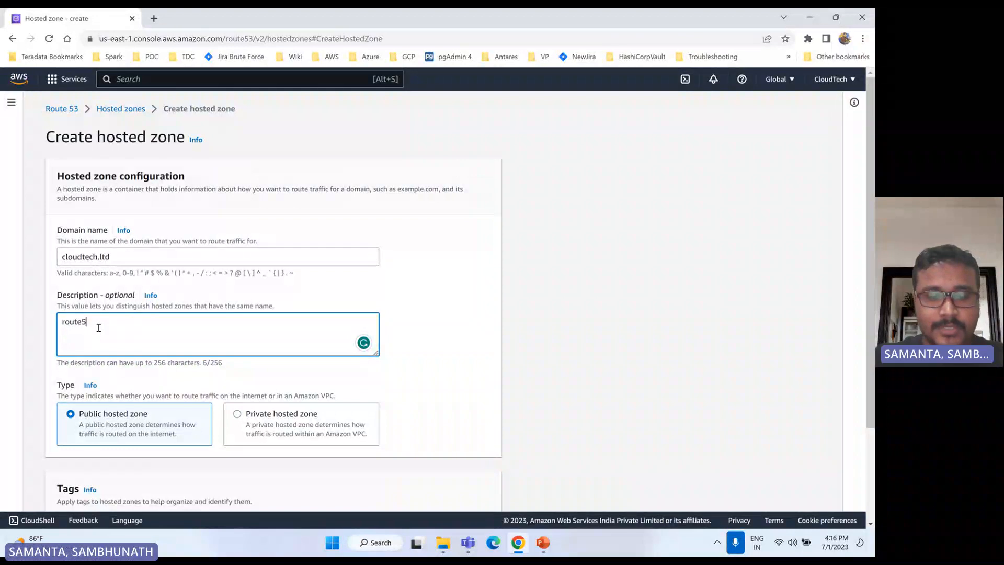
pyautogui.write('3 demo ')
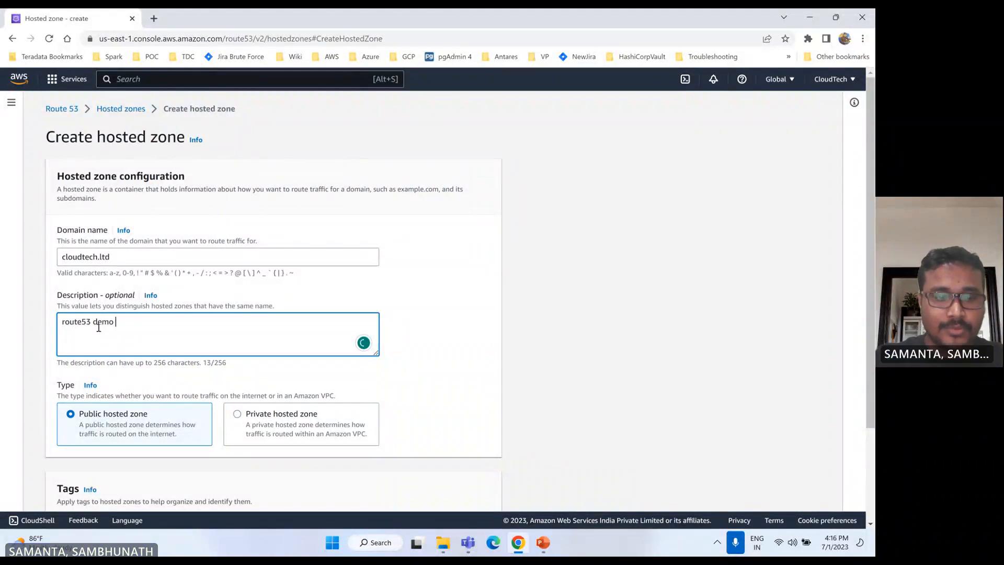
pyautogui.write('with s')
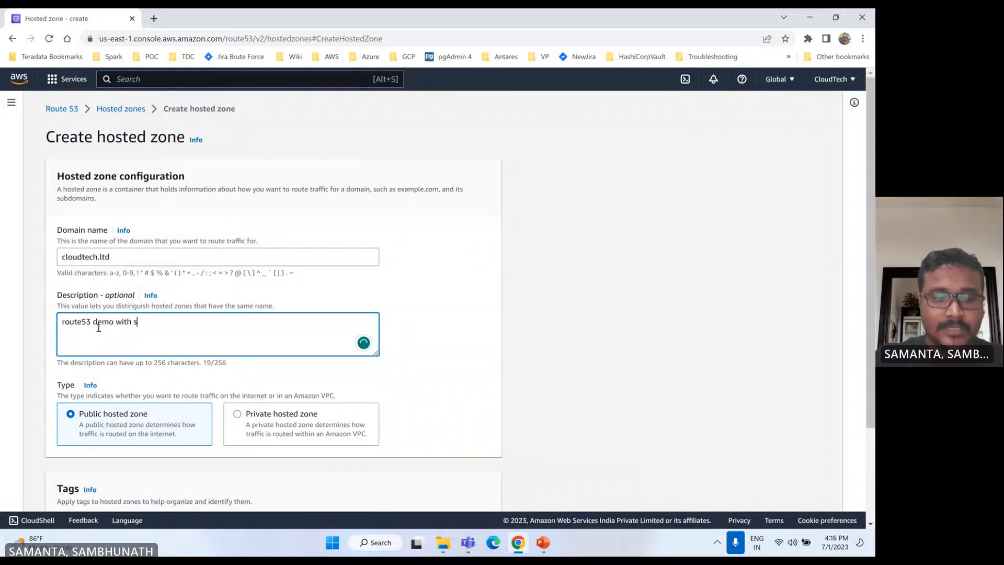
pyautogui.write('3 & ')
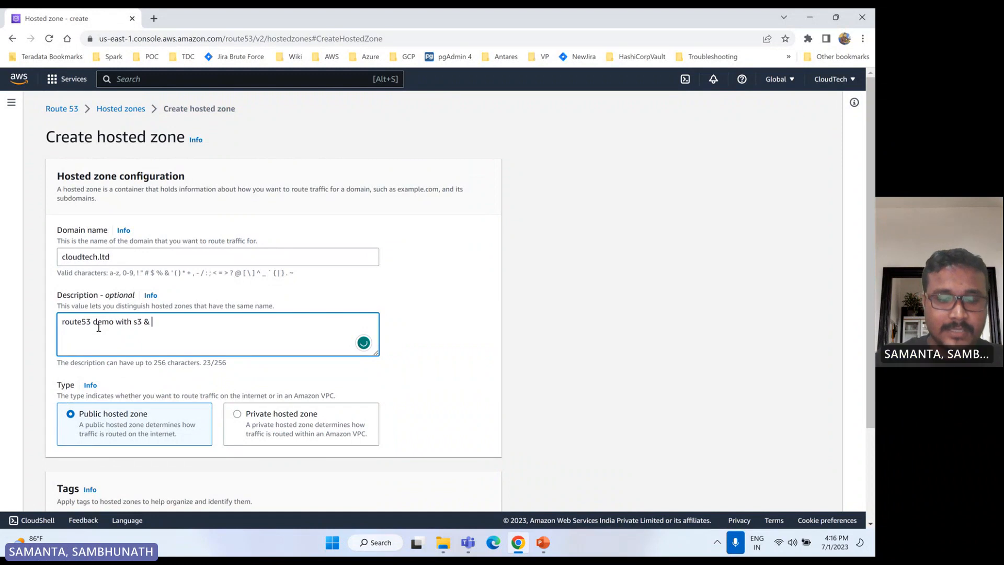
pyautogui.write('CNAME')
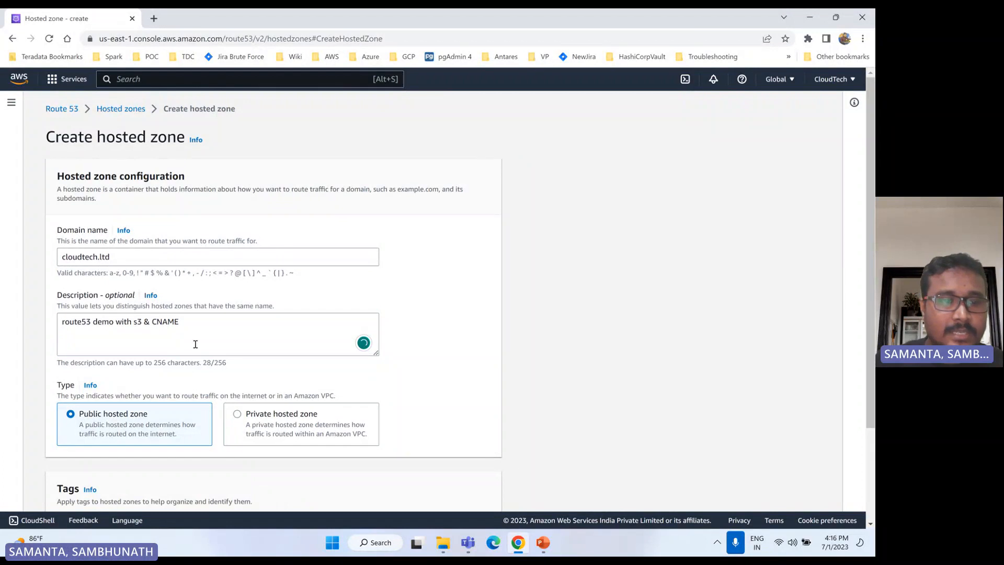
pyautogui.scroll(-3, 195, 342)
pyautogui.click(463, 496)
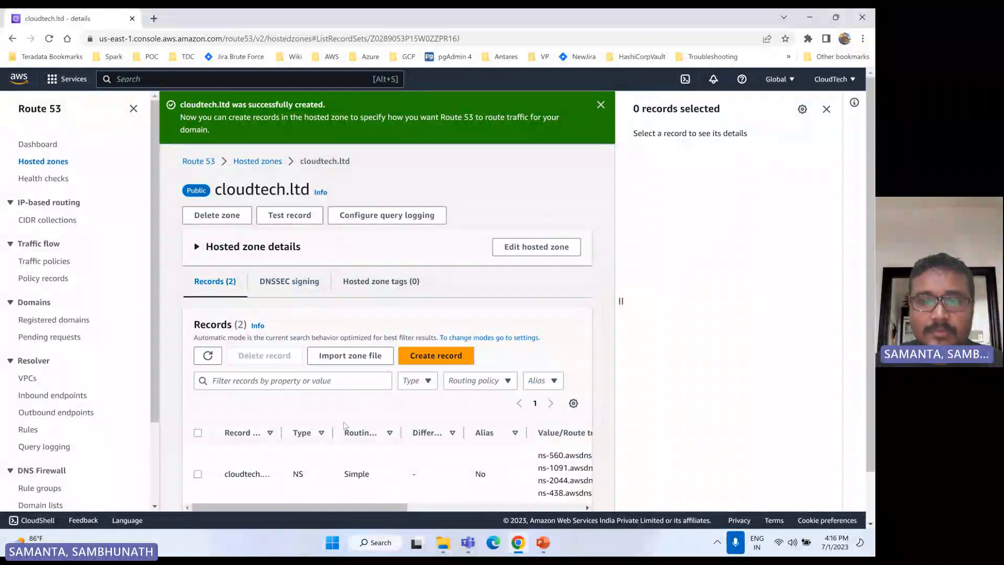
# - Examine the new zone's NS and SOA records, including full record names and name server values
pyautogui.scroll(-1, 340, 456)
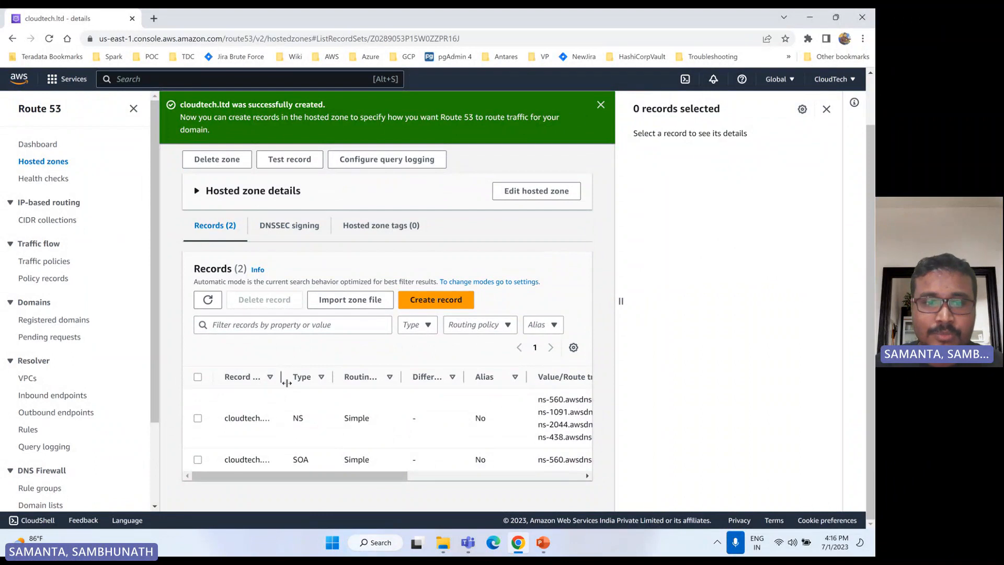
pyautogui.moveTo(283, 373); pyautogui.dragTo(330, 372)
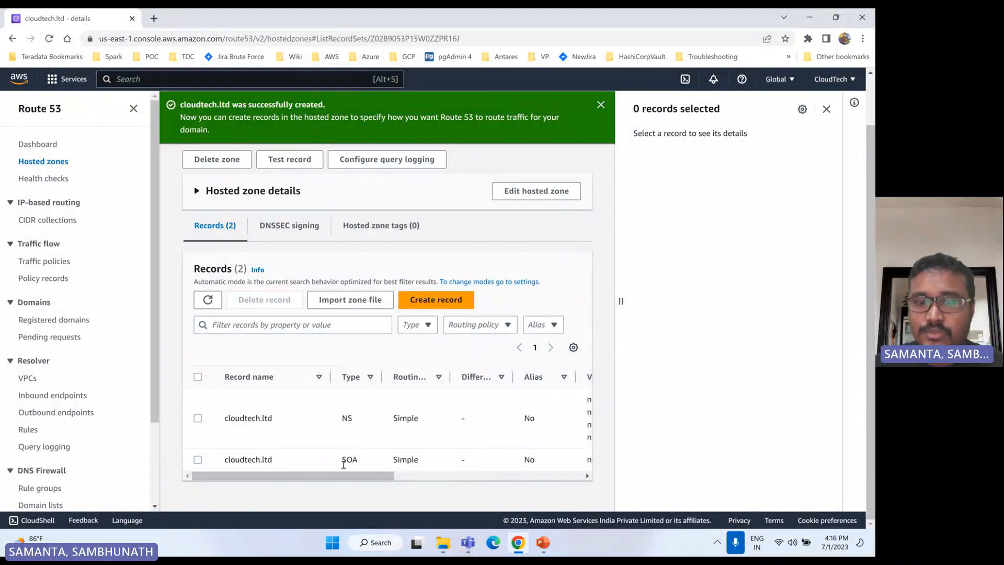
pyautogui.moveTo(344, 476); pyautogui.dragTo(491, 493)
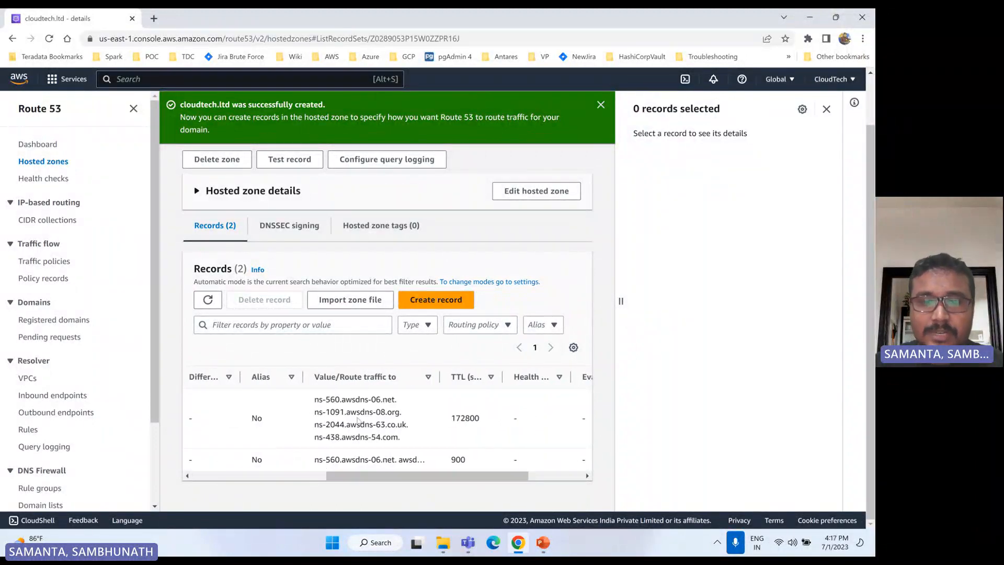
pyautogui.moveTo(407, 438); pyautogui.dragTo(319, 395)
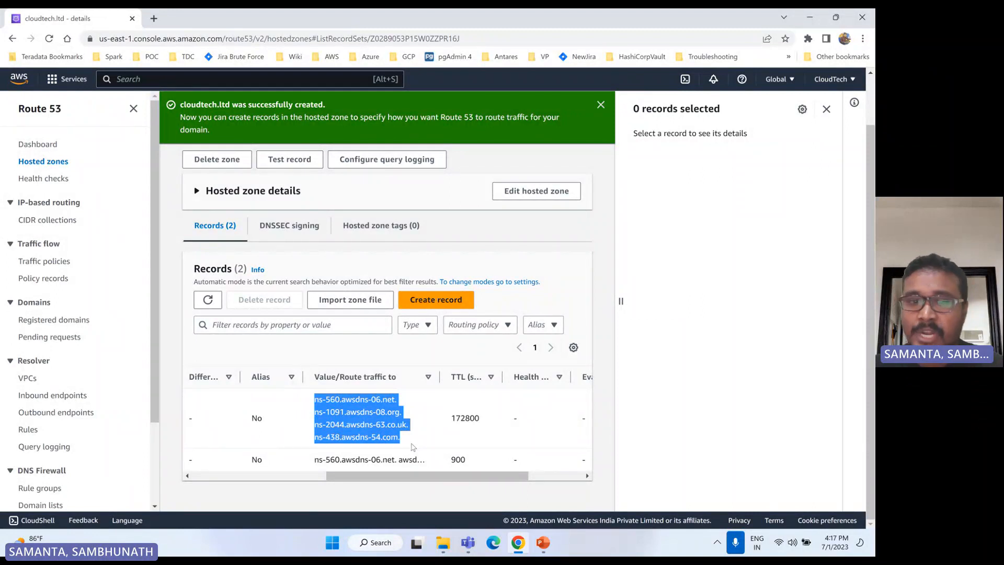
pyautogui.click(599, 104)
pyautogui.moveTo(426, 476); pyautogui.dragTo(213, 460)
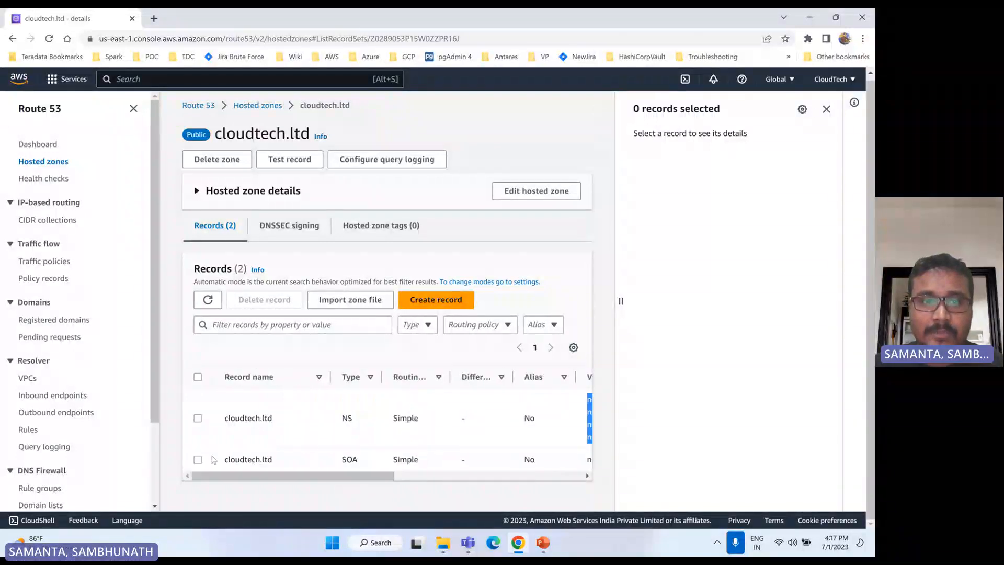
# - Start an A record for the root domain cloudtech.ltd as an alias to an S3 website endpoint
pyautogui.click(443, 303)
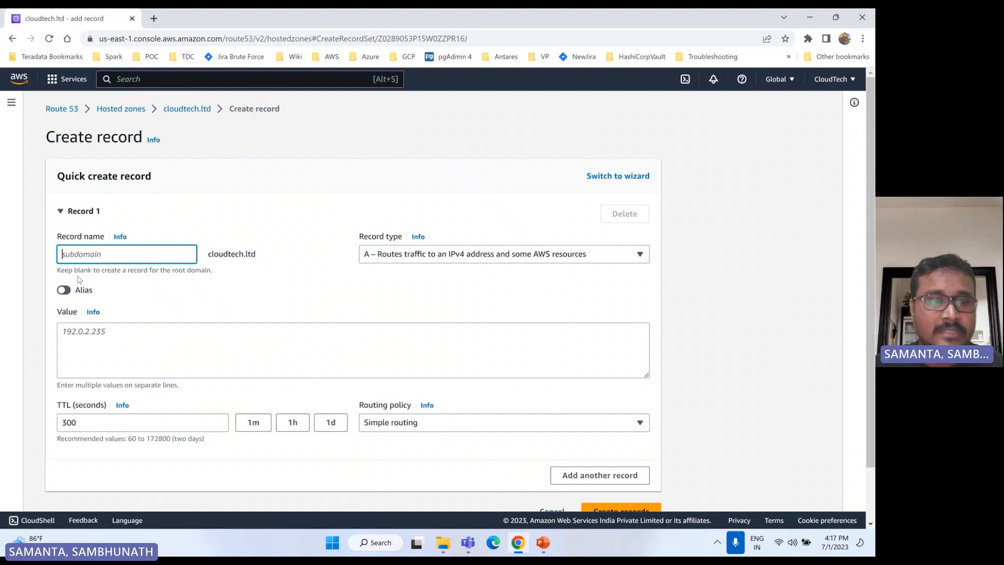
pyautogui.click(64, 290)
pyautogui.click(81, 330)
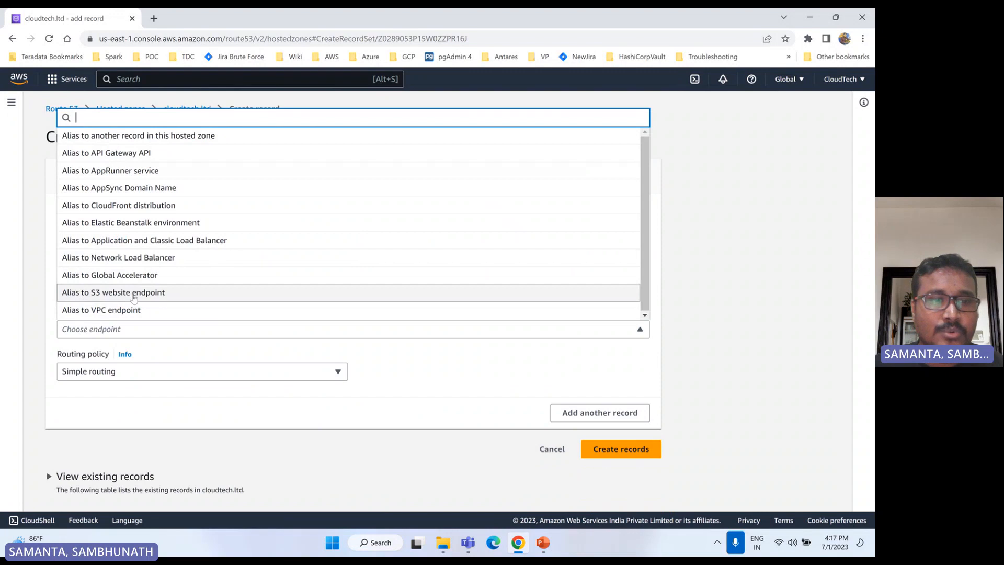
pyautogui.click(92, 294)
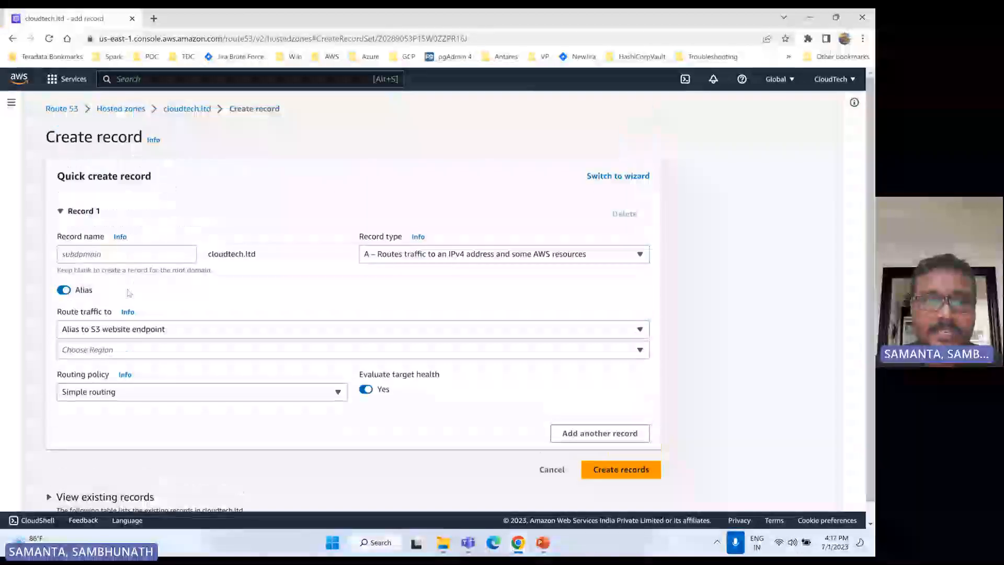
# - Open the S3 console in a separate browser tab and check the name of the existing bucket
pyautogui.middleClick(23, 80)
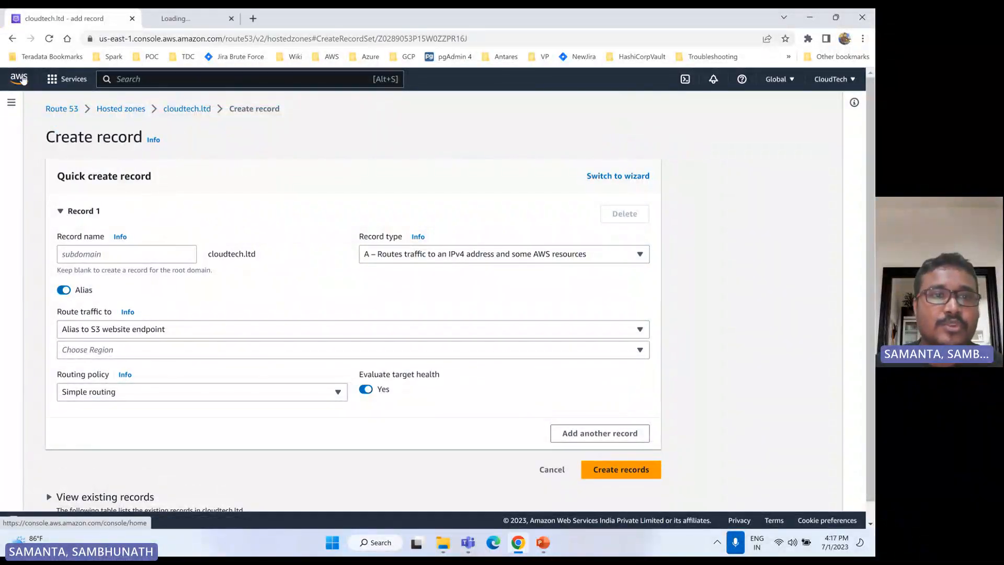
pyautogui.click(227, 24)
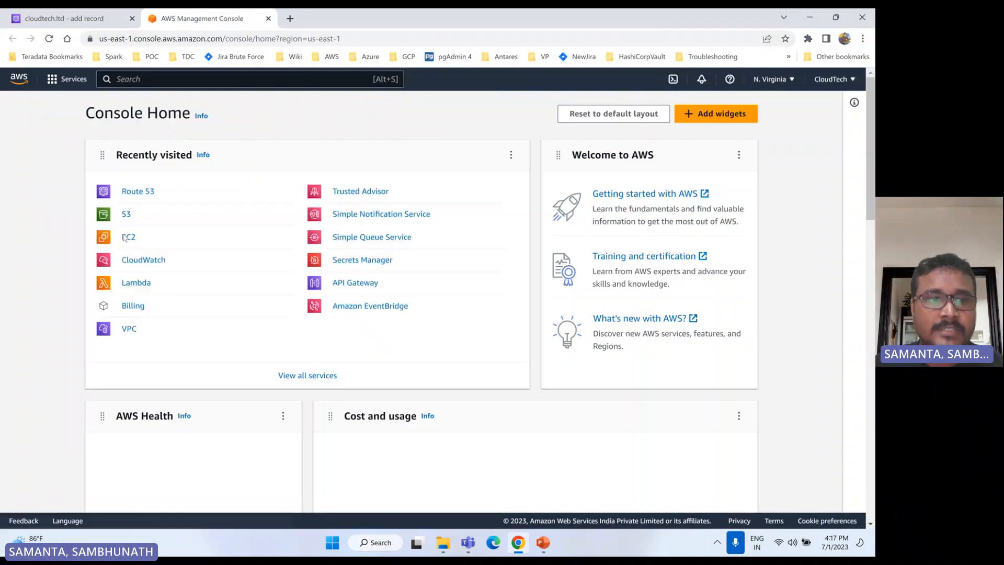
pyautogui.click(128, 215)
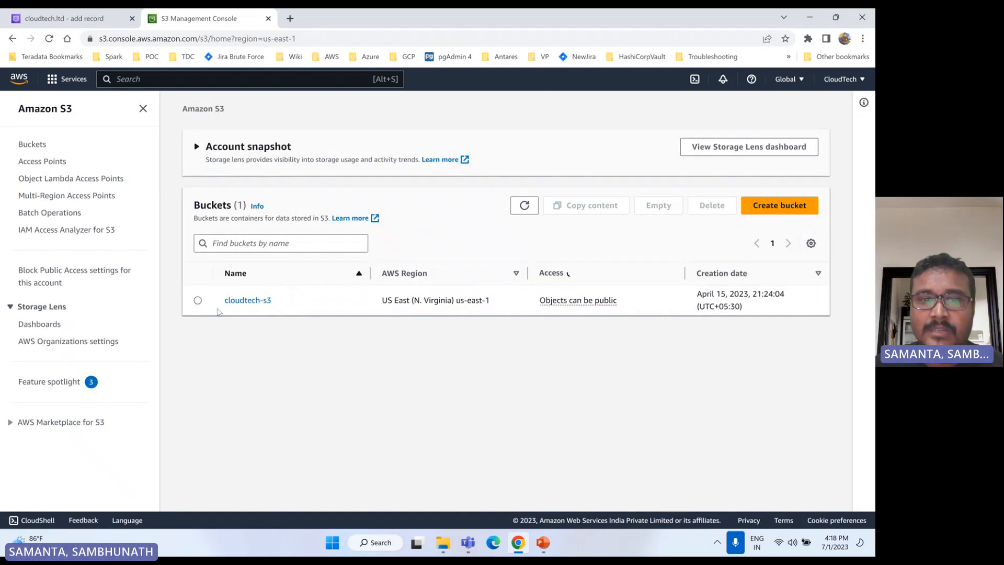
pyautogui.moveTo(280, 306); pyautogui.dragTo(215, 304)
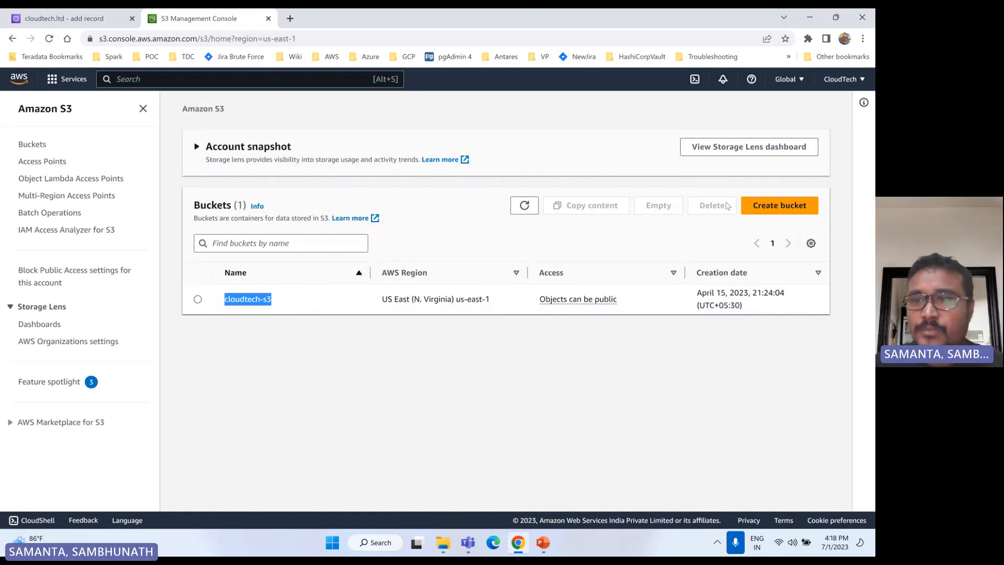
pyautogui.click(765, 208)
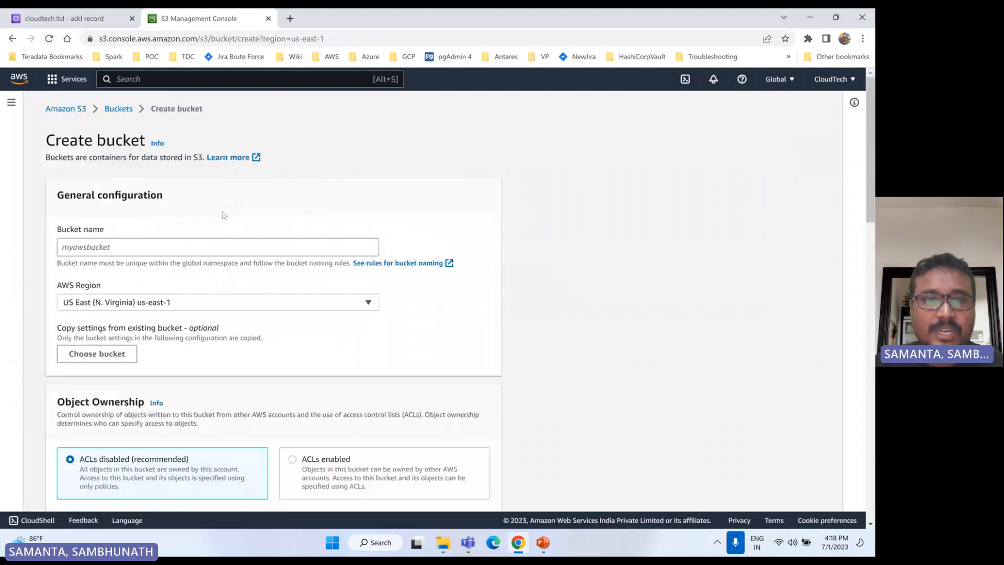
pyautogui.click(78, 245)
pyautogui.write('abc')
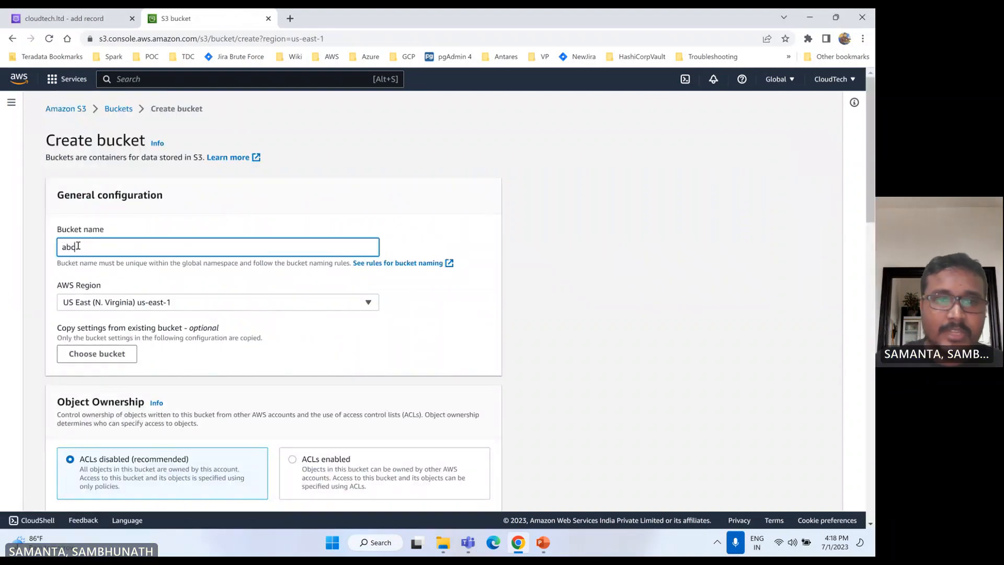
pyautogui.click(497, 249)
pyautogui.scroll(-10, 110, 336)
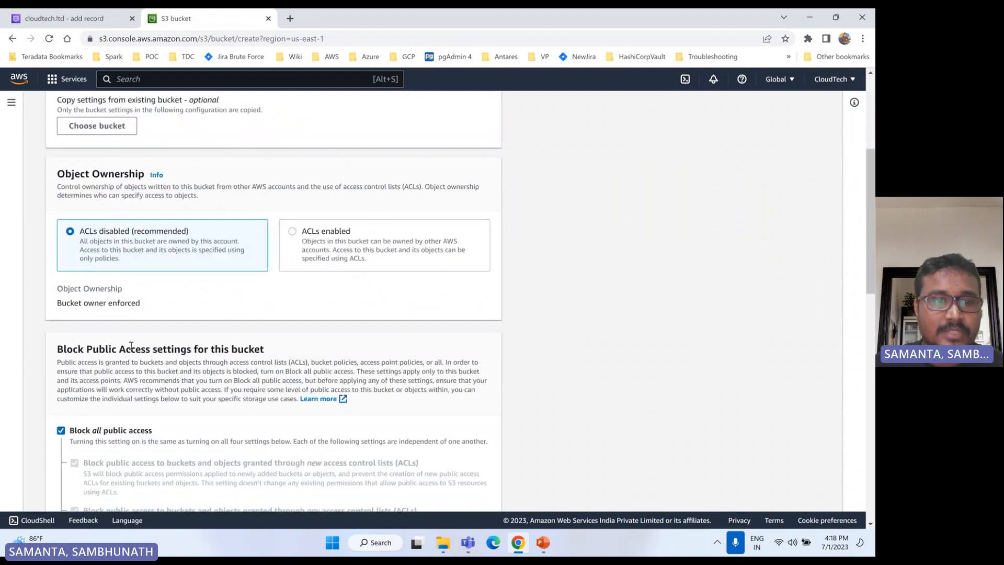
pyautogui.click(61, 146)
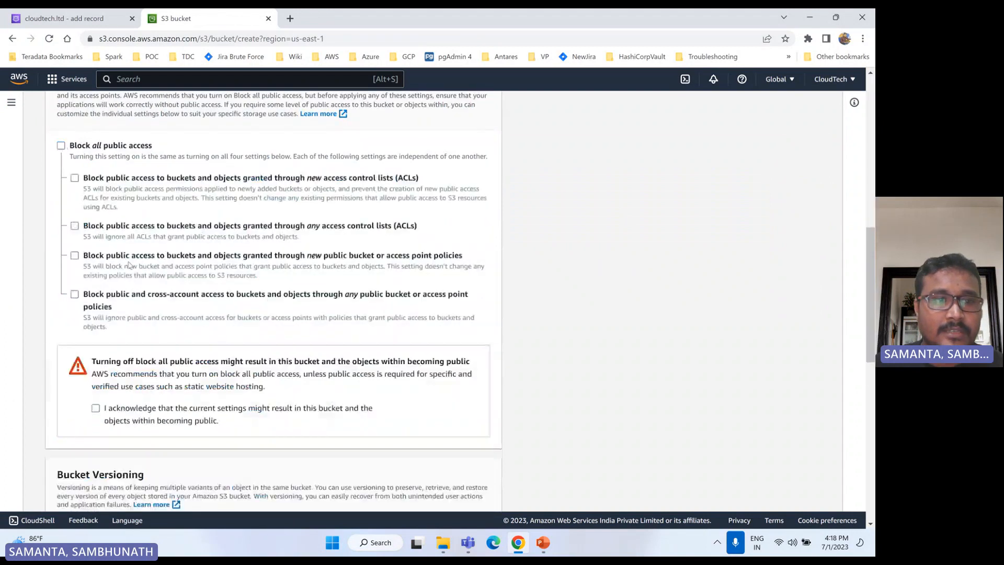
pyautogui.scroll(-5, 161, 331)
pyautogui.click(95, 180)
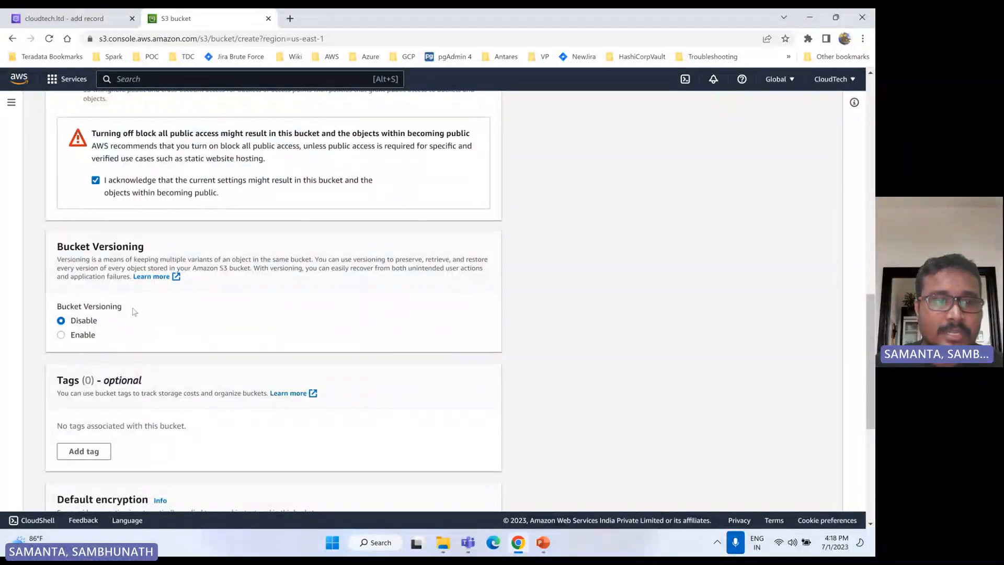
pyautogui.scroll(-5, 135, 312)
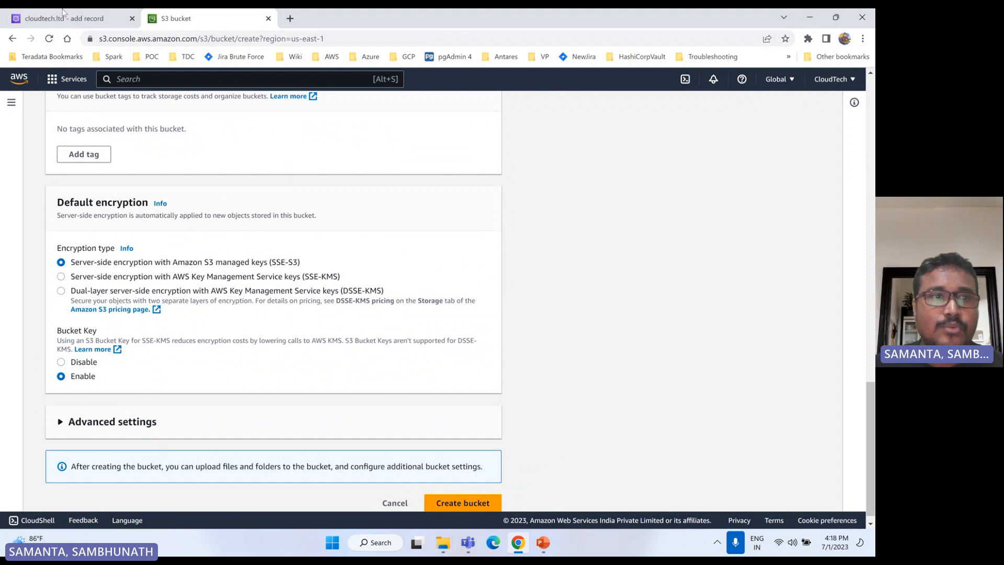
# - Return to the Route 53 record and set the alias region to US East (N. Virginia) [us-east-1]
pyautogui.click(64, 15)
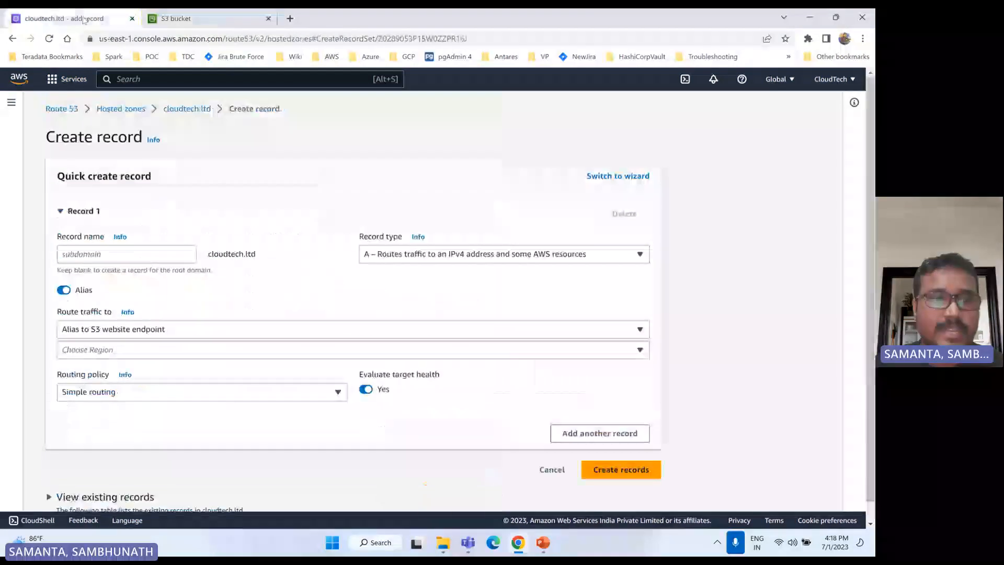
pyautogui.click(112, 355)
pyautogui.write('use')
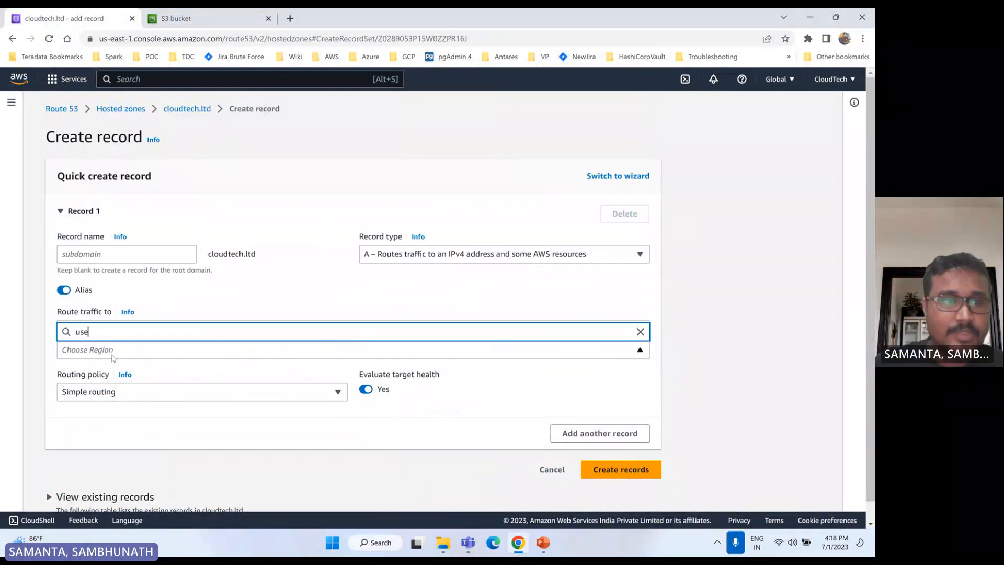
pyautogui.press('BackSpace')
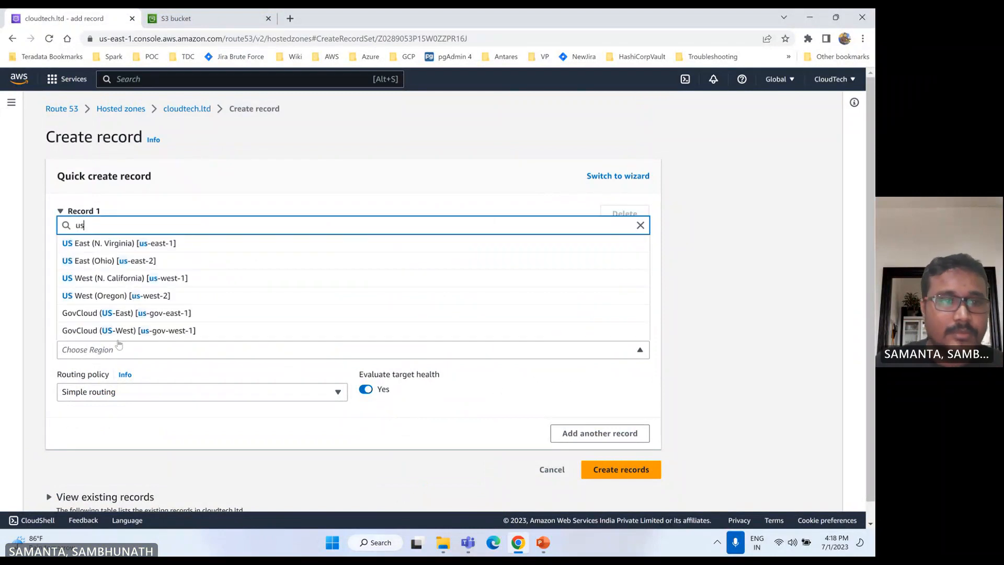
pyautogui.click(147, 244)
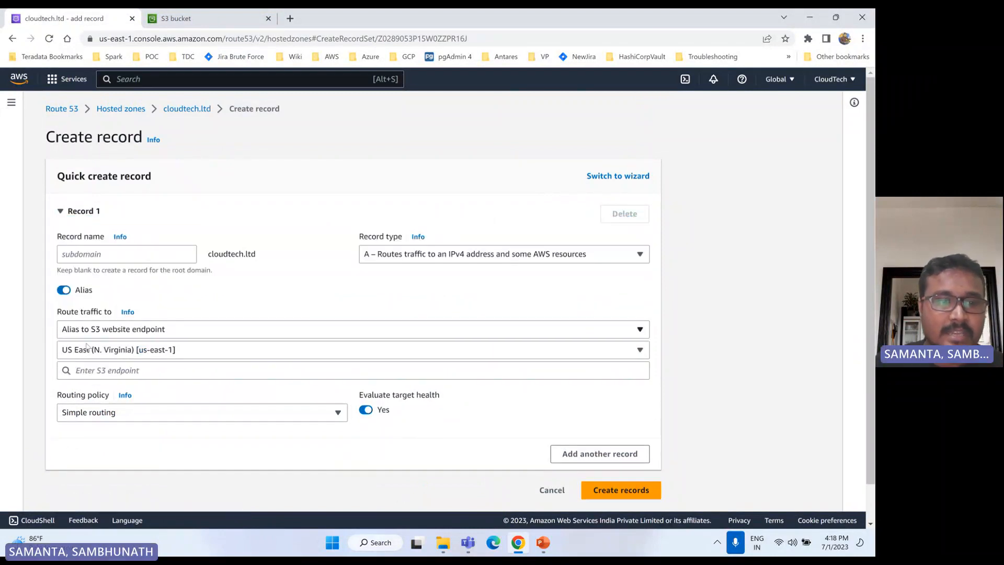
pyautogui.click(131, 372)
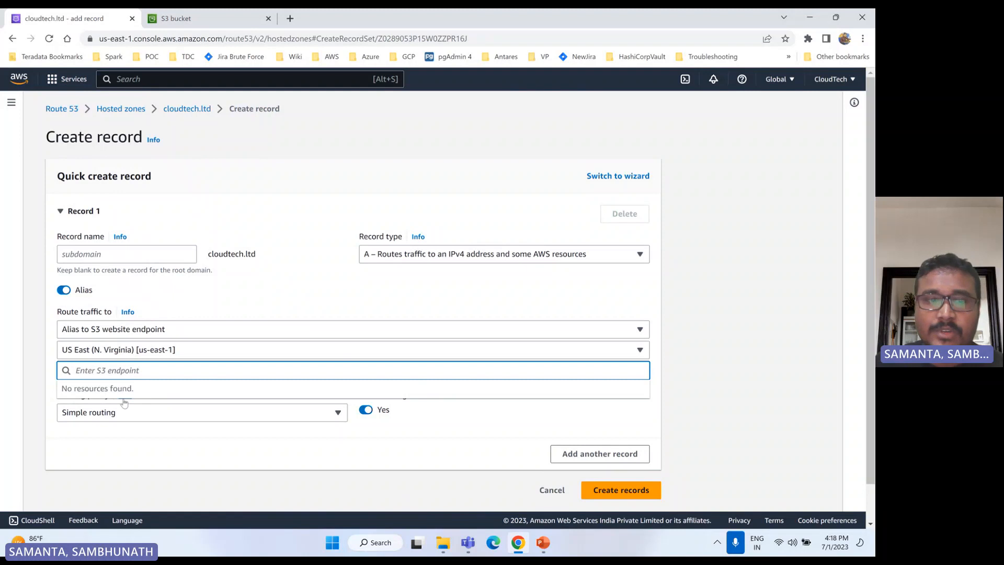
# - Check the unfinished bucket form, the record's root domain cloudtech.ltd and the S3 endpoints offered for the alias
pyautogui.click(192, 21)
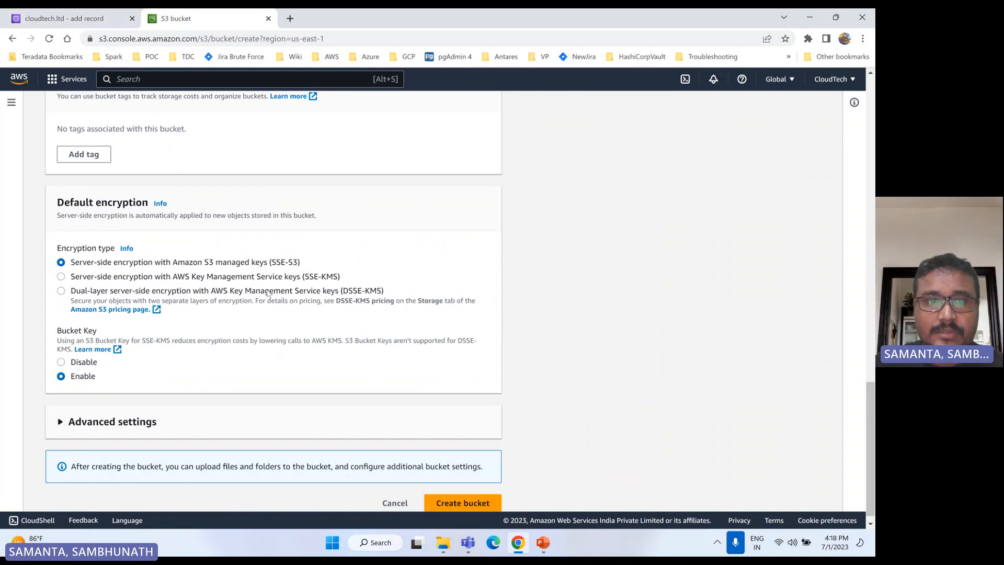
pyautogui.scroll(5, 270, 299)
pyautogui.scroll(10, 270, 299)
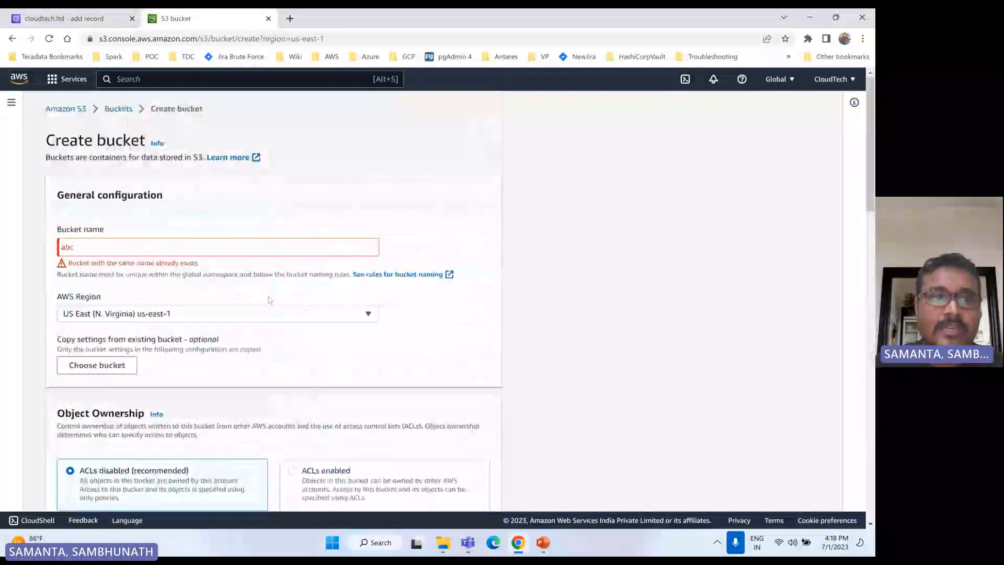
pyautogui.click(62, 21)
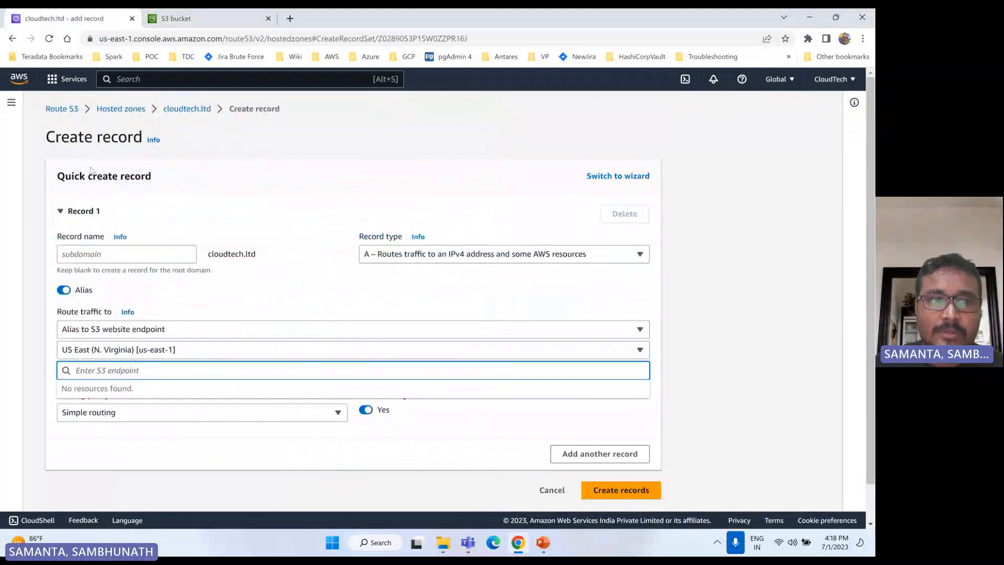
pyautogui.moveTo(209, 255); pyautogui.dragTo(267, 259)
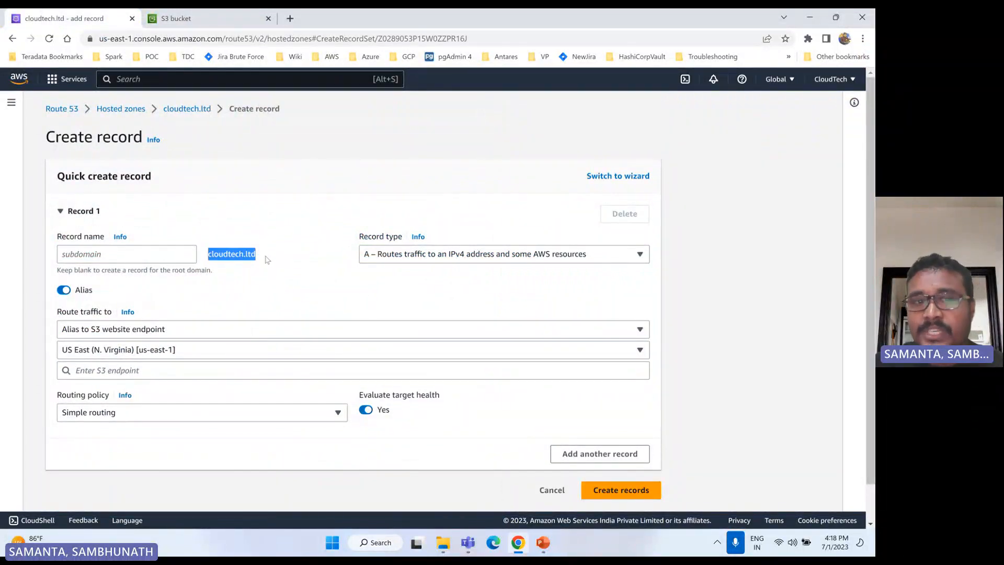
pyautogui.click(259, 262)
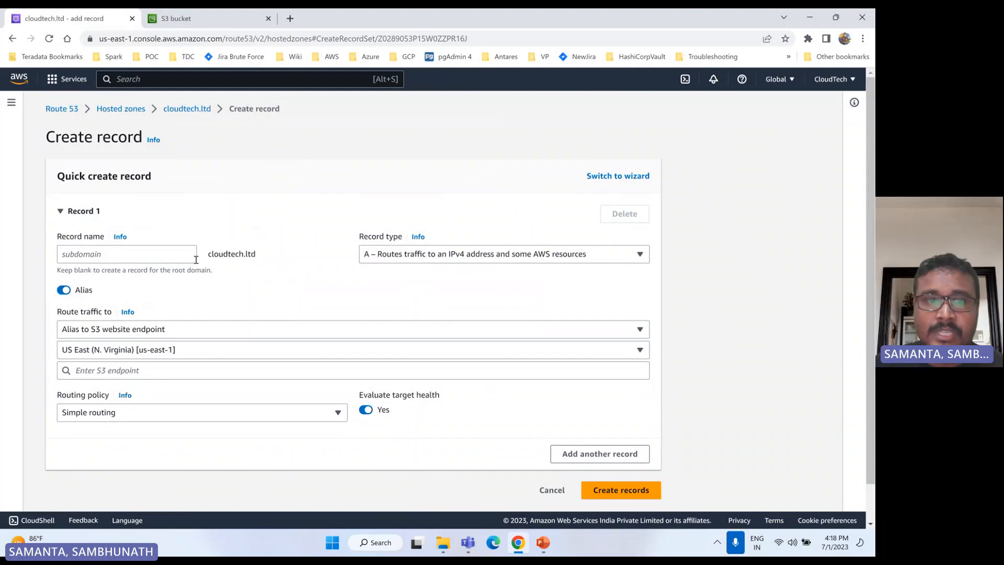
pyautogui.moveTo(208, 258); pyautogui.dragTo(263, 257)
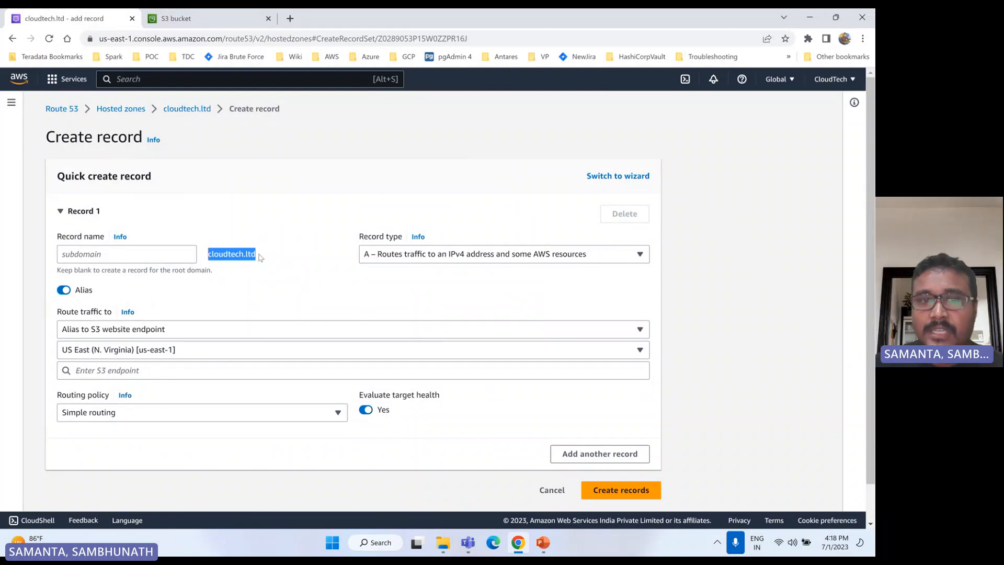
pyautogui.click(261, 261)
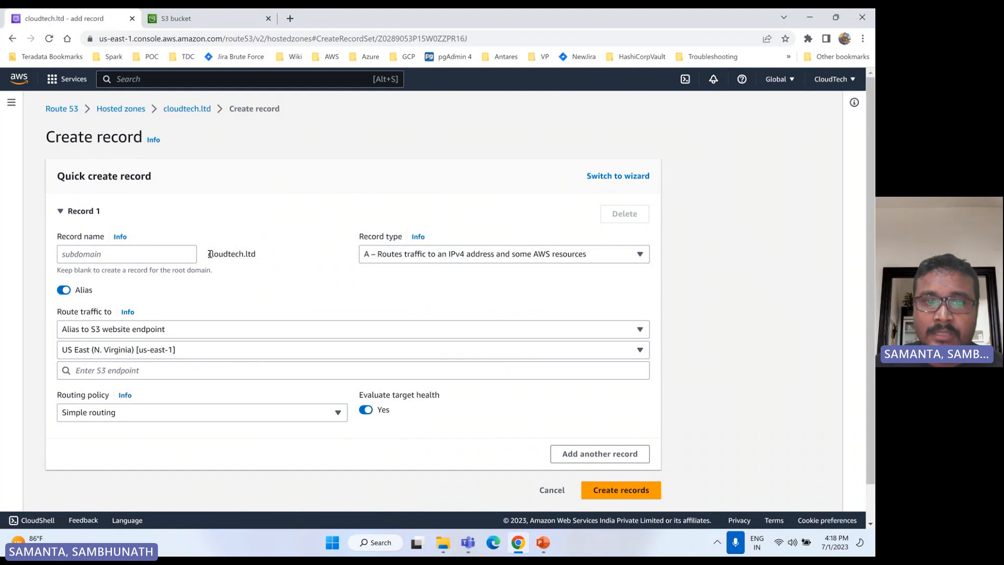
pyautogui.moveTo(210, 255); pyautogui.dragTo(256, 254)
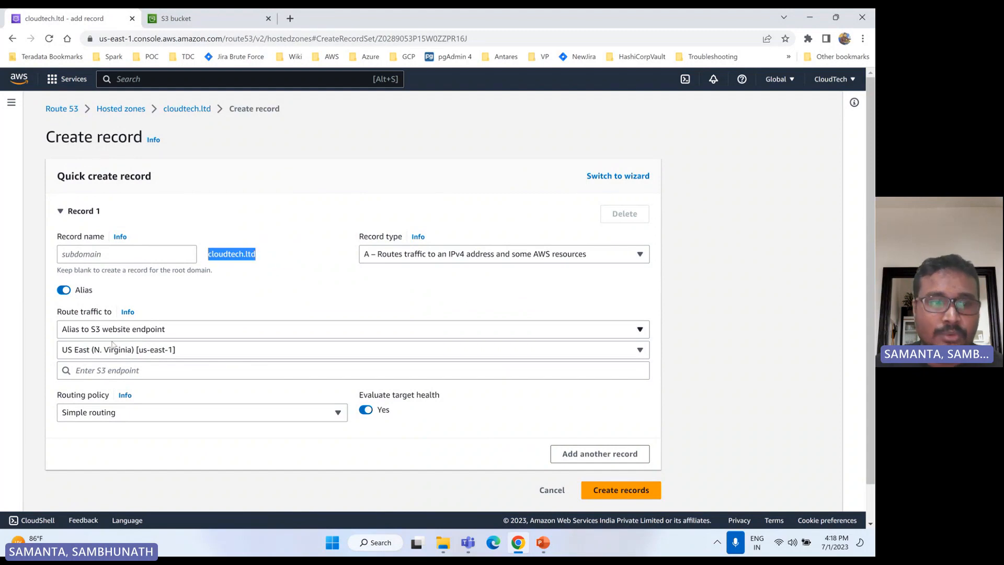
pyautogui.click(109, 371)
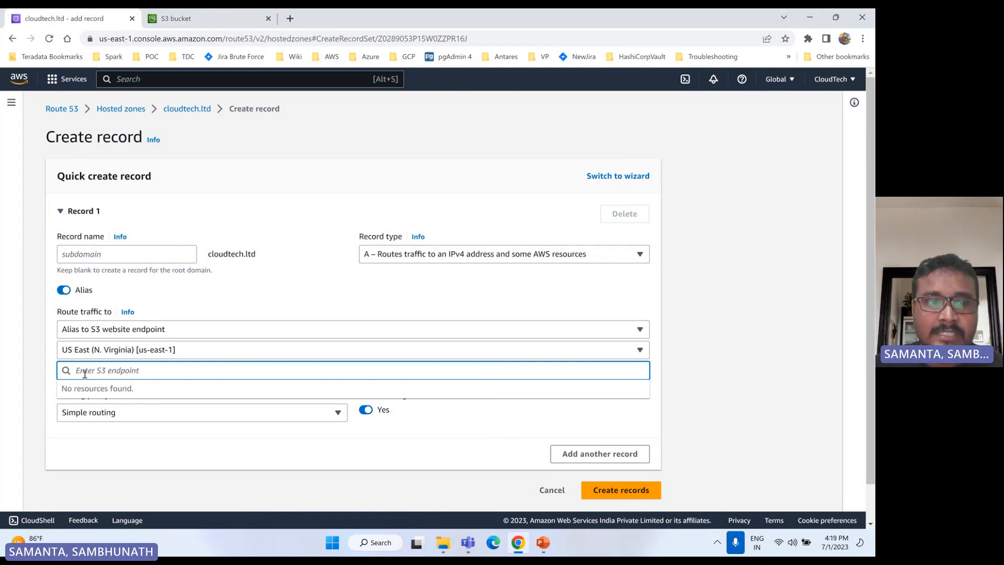
# - Leave the new bucket form and open the static website hosting section in the cloudtech-s3 bucket's properties
pyautogui.click(231, 15)
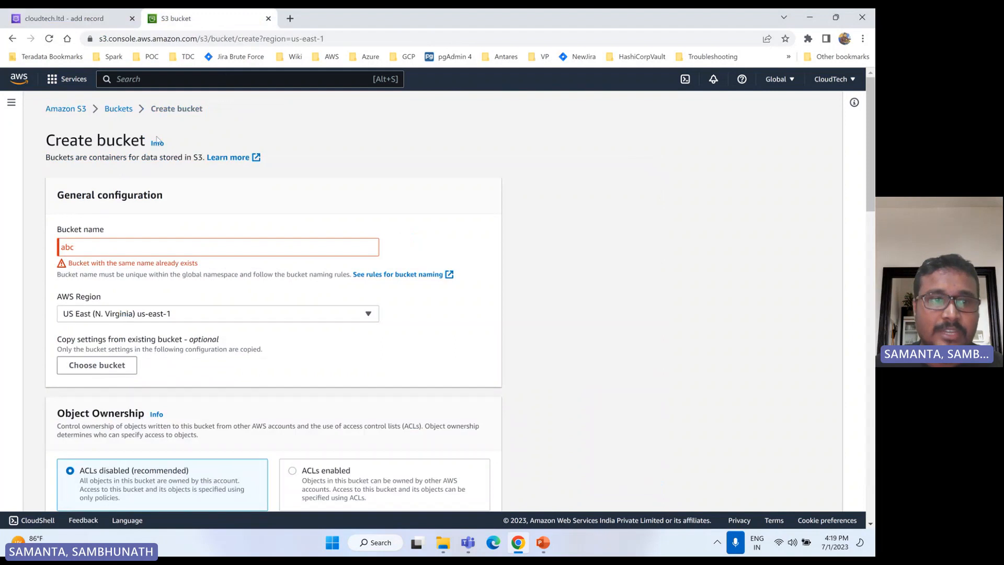
pyautogui.click(118, 108)
pyautogui.click(111, 292)
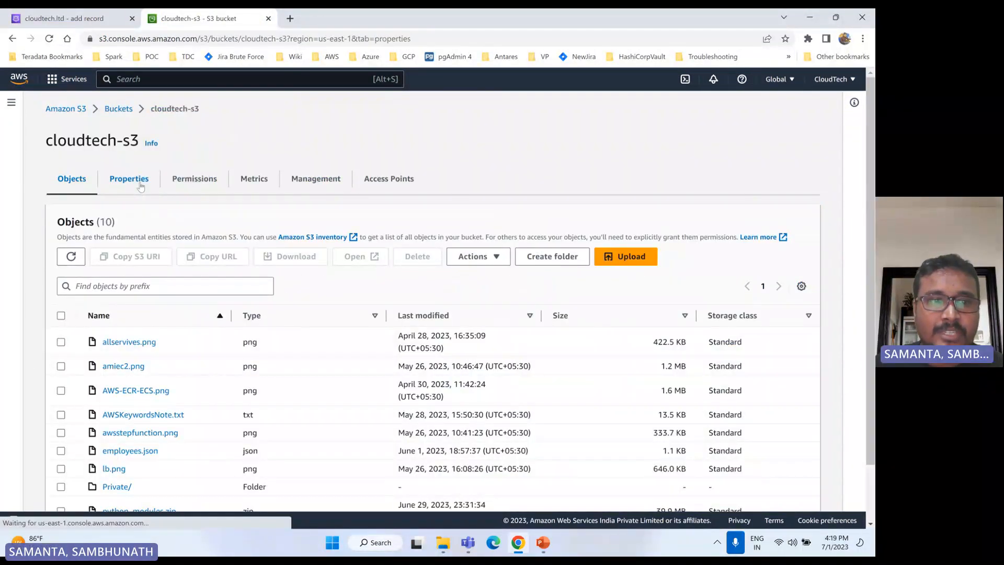
pyautogui.click(137, 180)
pyautogui.scroll(-5, 304, 333)
pyautogui.scroll(-15, 303, 333)
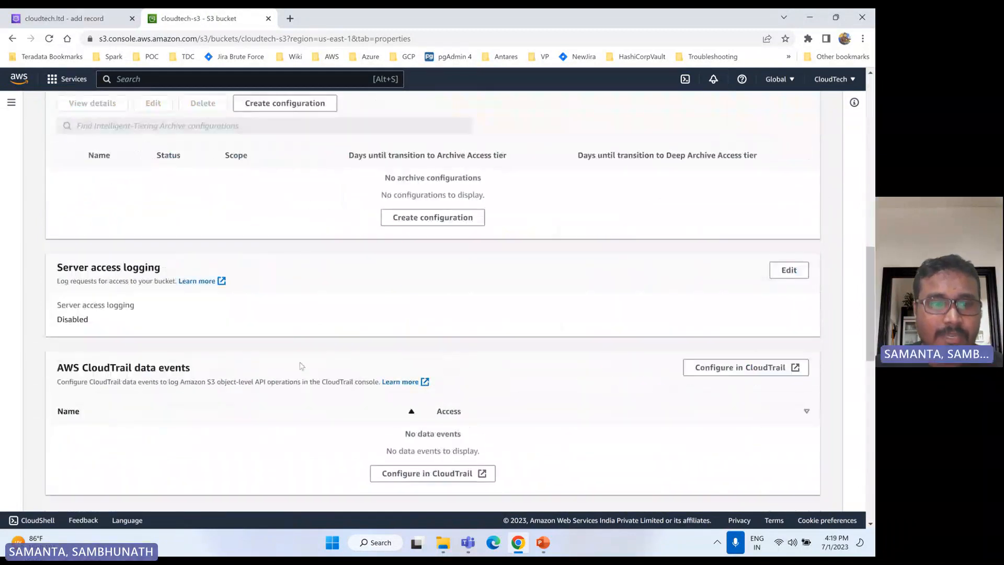
pyautogui.scroll(15, 296, 379)
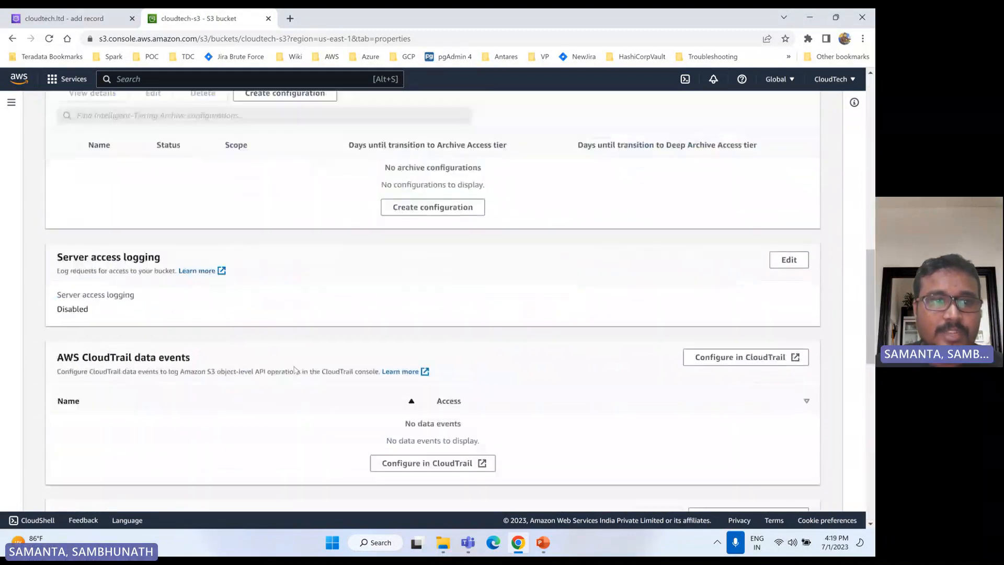
pyautogui.scroll(-5, 293, 378)
pyautogui.scroll(-10, 294, 378)
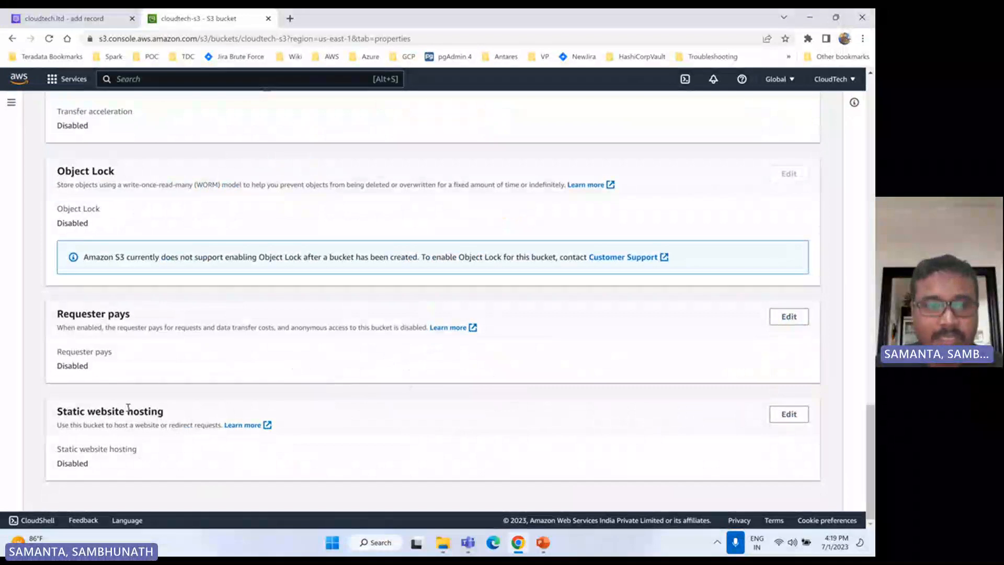
# - Enable static website hosting for the cloudtech-s3 bucket and set its index document to index.htm
pyautogui.click(789, 413)
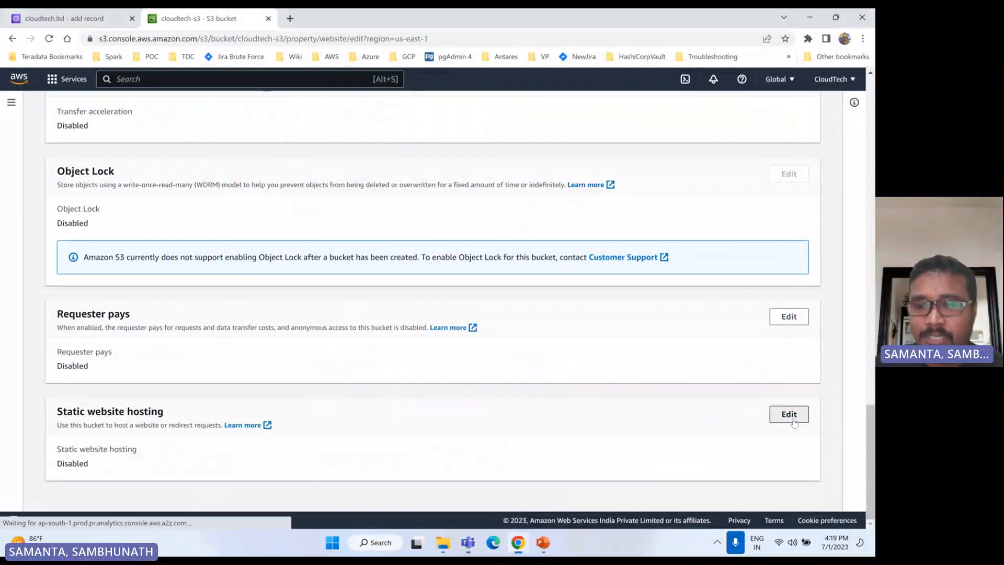
pyautogui.click(75, 256)
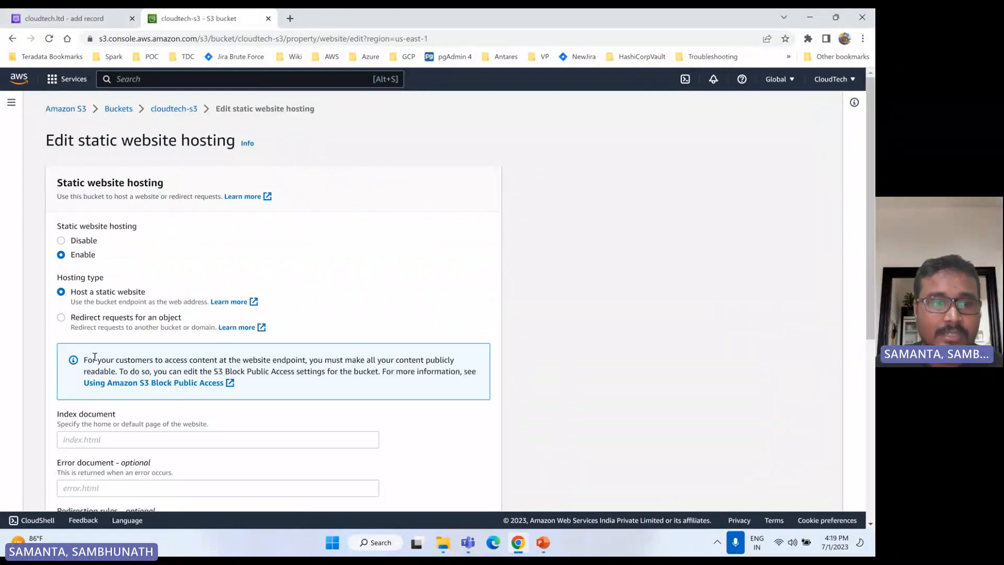
pyautogui.scroll(-3, 94, 357)
pyautogui.click(92, 268)
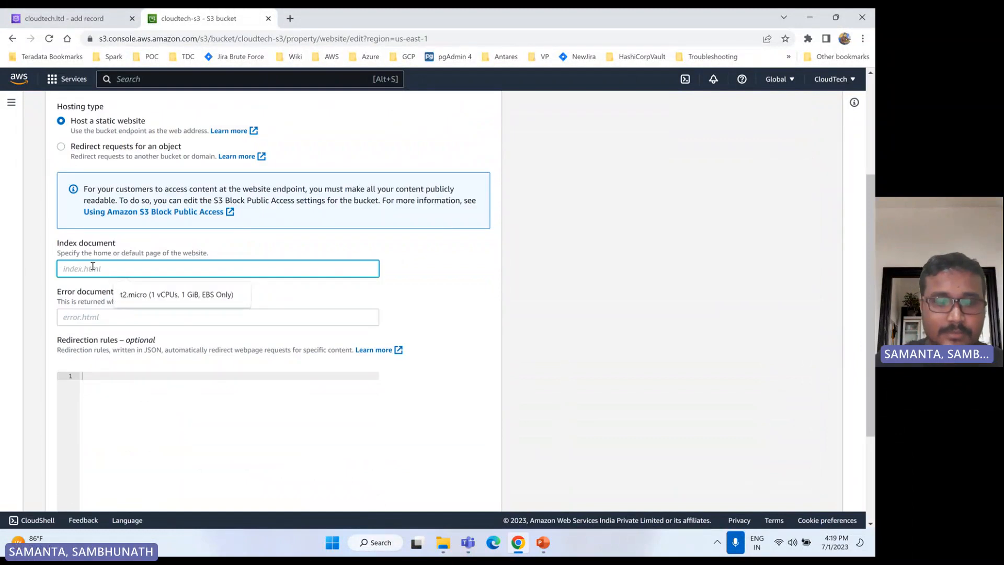
pyautogui.write('index.htm')
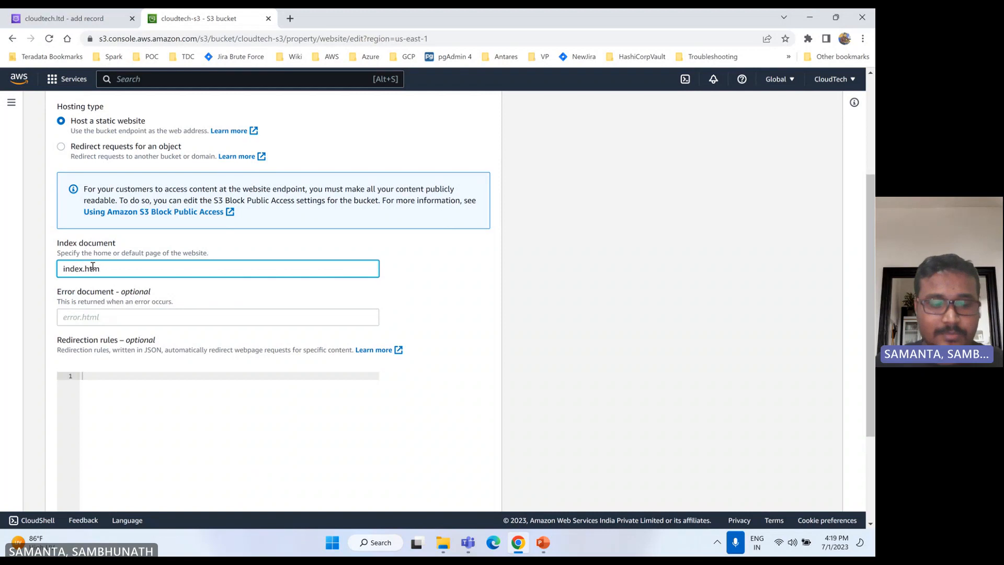
# - Use index.htm as the error document as well and save the static website hosting settings
pyautogui.doubleClick(93, 266)
pyautogui.hotkey('ctrl', 'c')
pyautogui.click(100, 317)
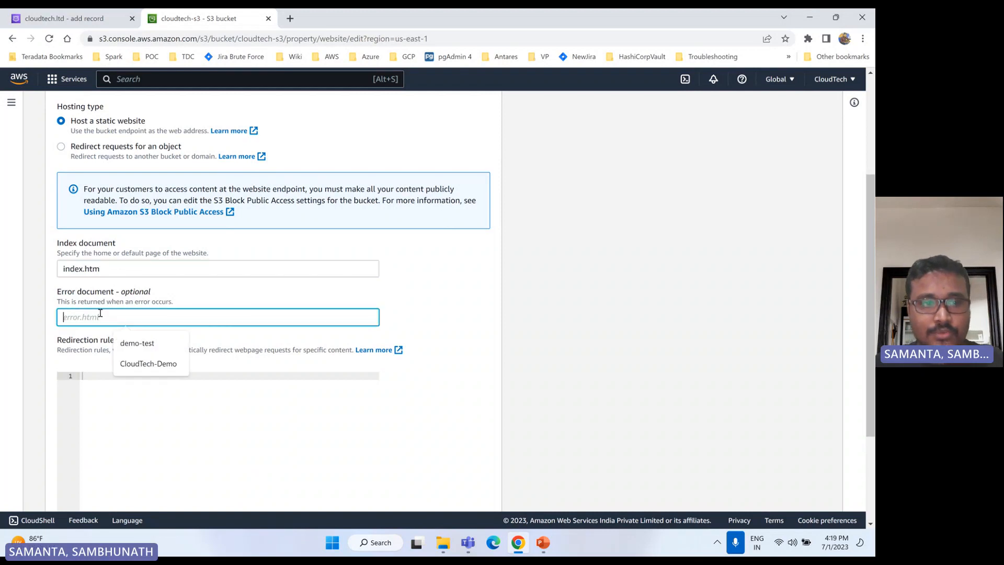
pyautogui.hotkey('ctrl', 'v')
pyautogui.scroll(-3, 233, 269)
pyautogui.click(449, 494)
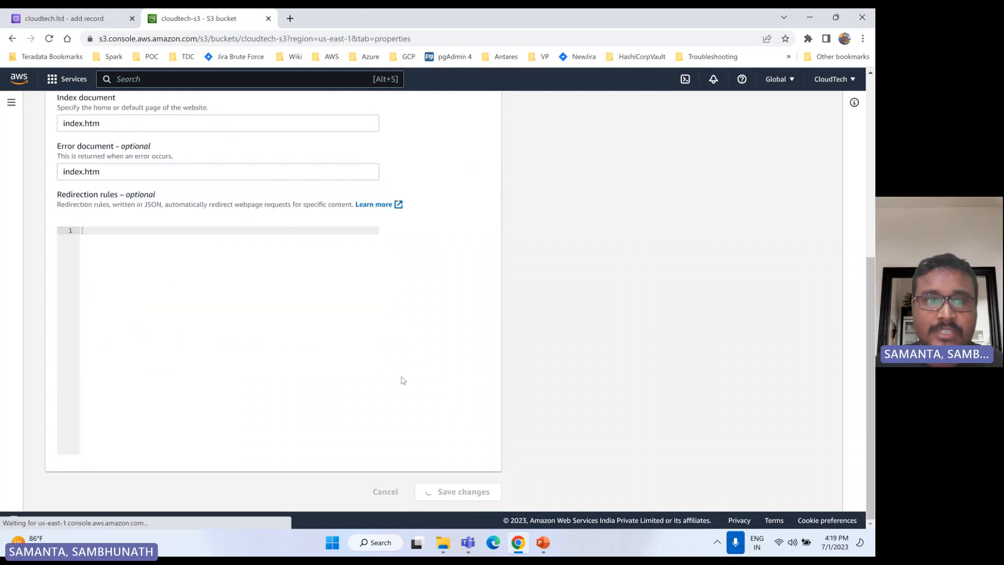
# - Copy the cloudtech-s3 bucket's website endpoint and try to create the cloudtech.ltd alias record with it as the target
pyautogui.scroll(-20, 168, 348)
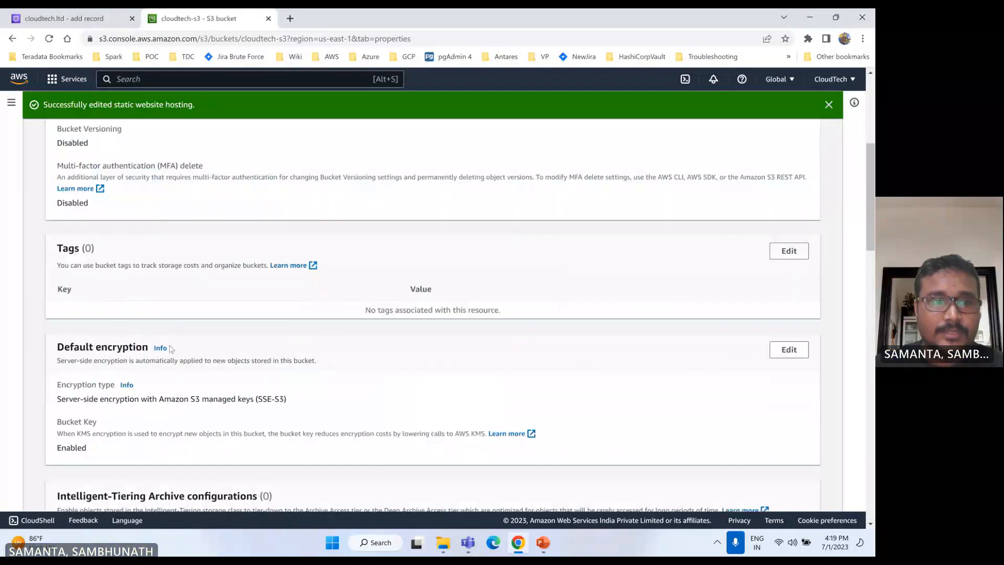
pyautogui.scroll(-2, 183, 405)
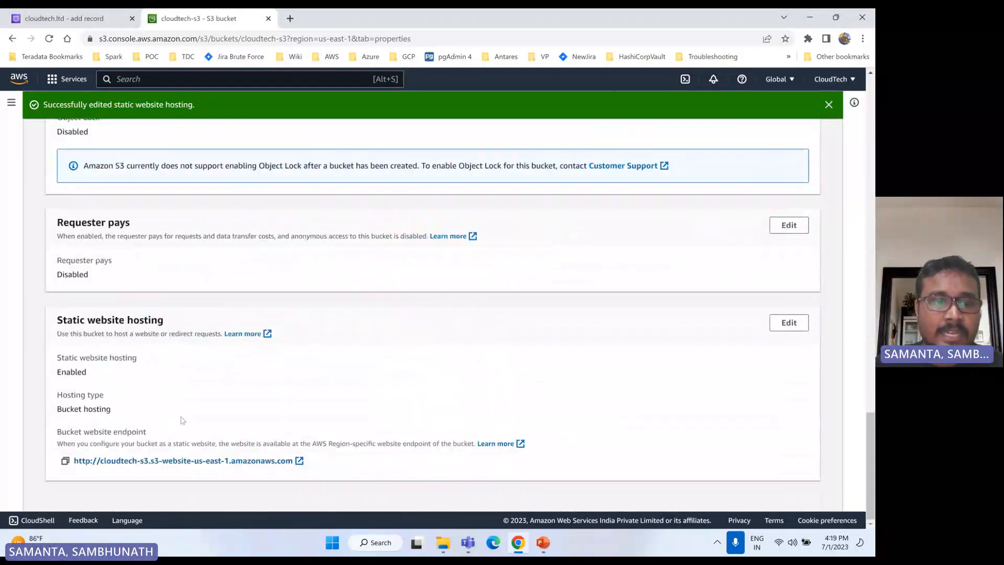
pyautogui.click(65, 461)
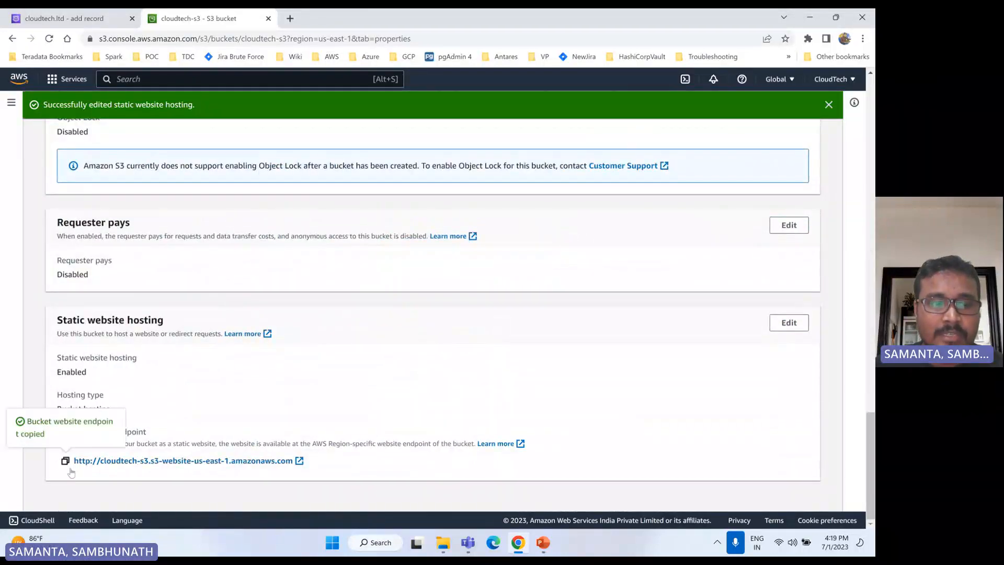
pyautogui.click(80, 19)
pyautogui.hotkey('ctrl', 'v')
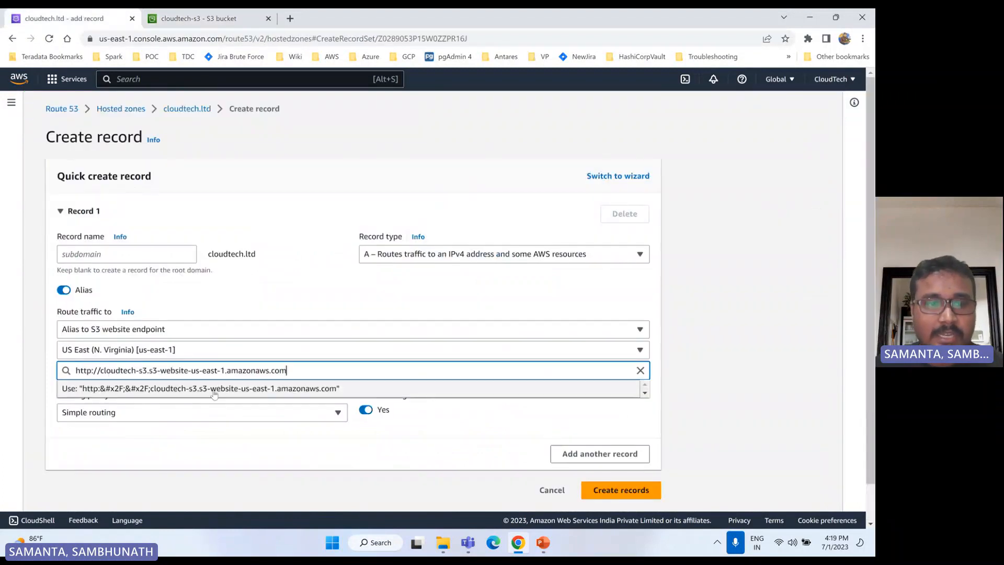
pyautogui.click(214, 389)
pyautogui.click(604, 492)
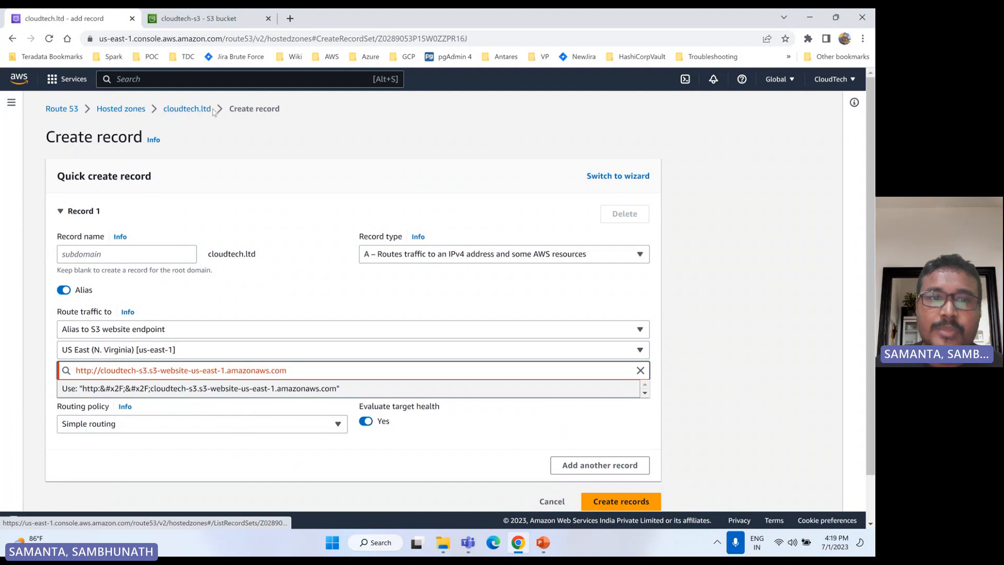
# - Copy the domain name cloudtech.ltd from the record page and return to the S3 bucket list
pyautogui.moveTo(212, 110); pyautogui.dragTo(164, 109)
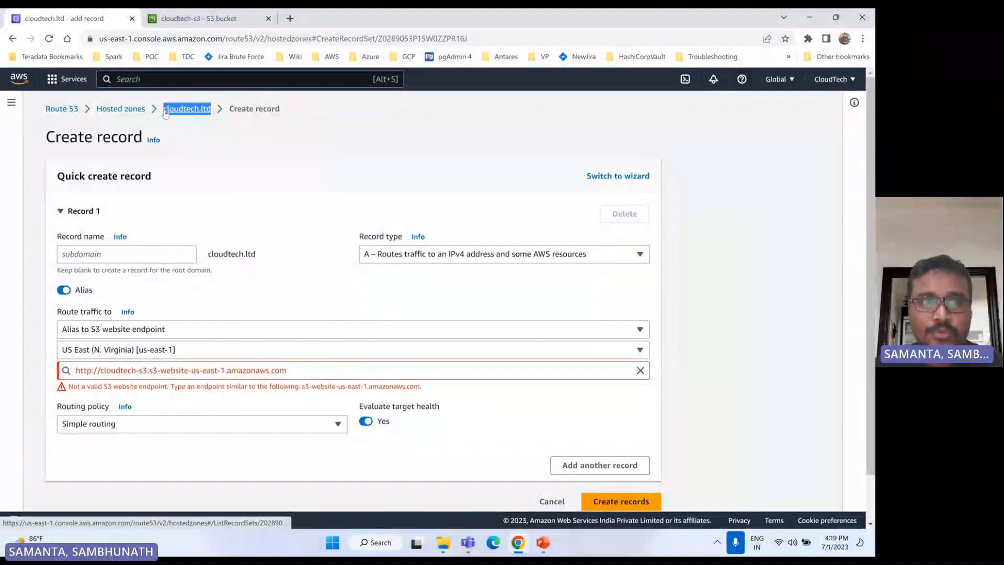
pyautogui.click(184, 18)
pyautogui.scroll(10, 235, 302)
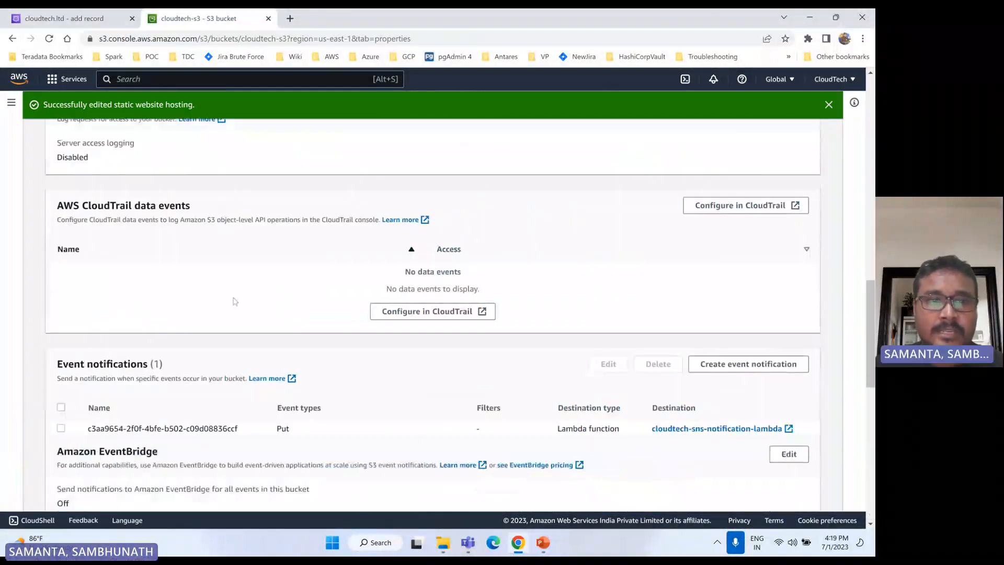
pyautogui.scroll(-10, 235, 302)
pyautogui.scroll(20, 235, 302)
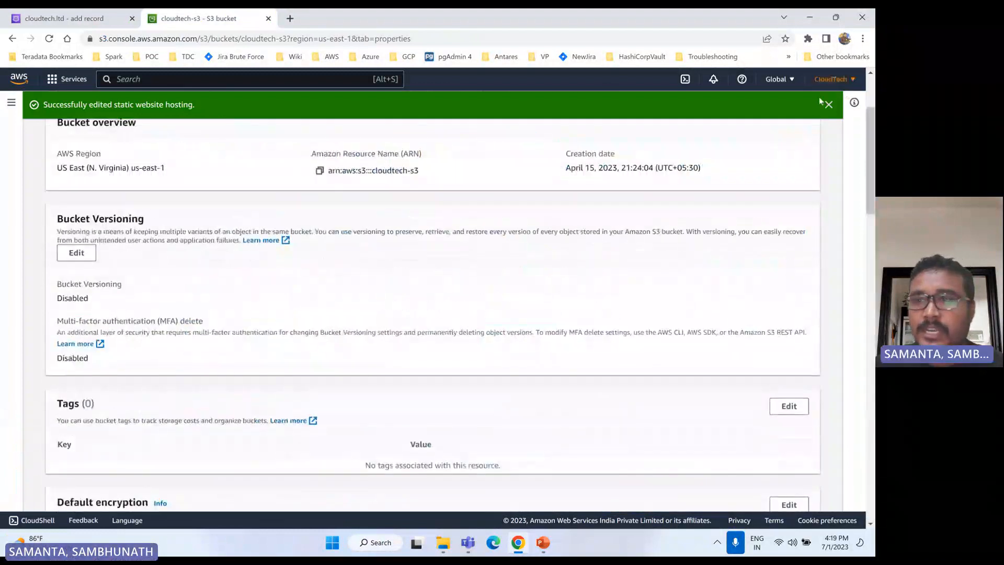
pyautogui.click(828, 104)
pyautogui.scroll(3, 376, 286)
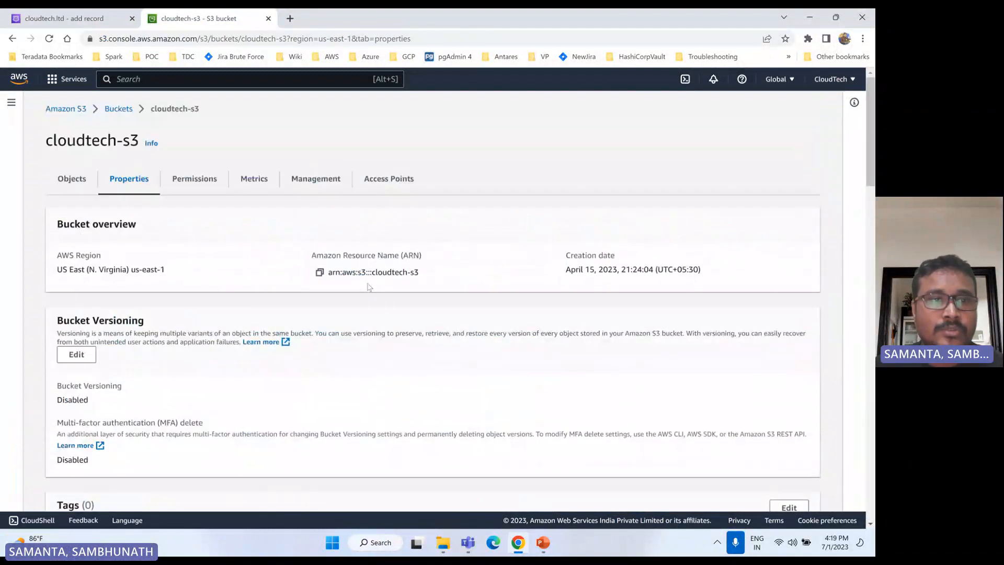
pyautogui.click(118, 109)
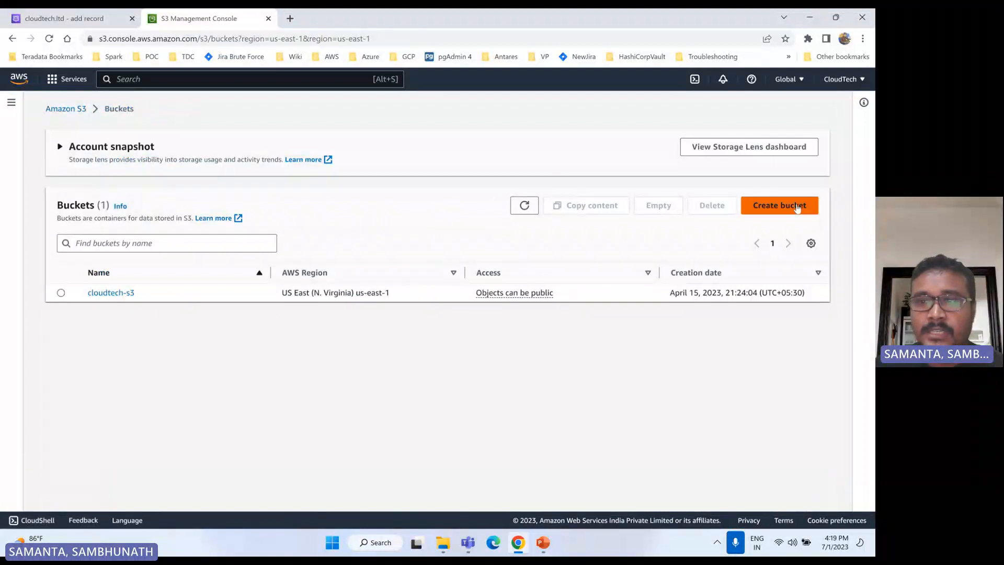
# - Start a new S3 bucket and name it cloudtech.ltd to match the hosted zone's domain
pyautogui.click(779, 205)
pyautogui.click(121, 248)
pyautogui.hotkey('ctrl', 'v')
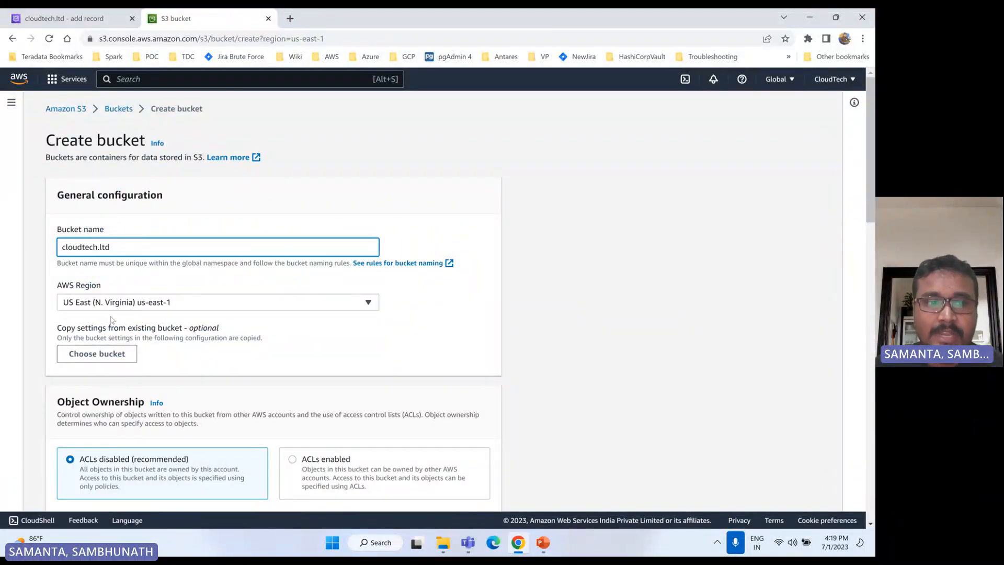
# - Turn off Block all public access for the new bucket and acknowledge that its objects might become public
pyautogui.scroll(-6, 176, 319)
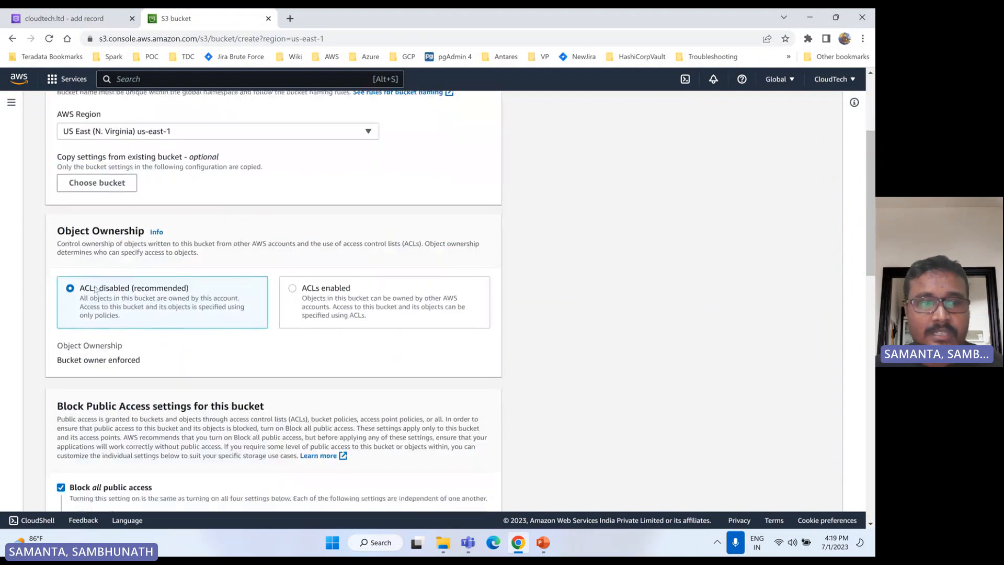
pyautogui.click(61, 316)
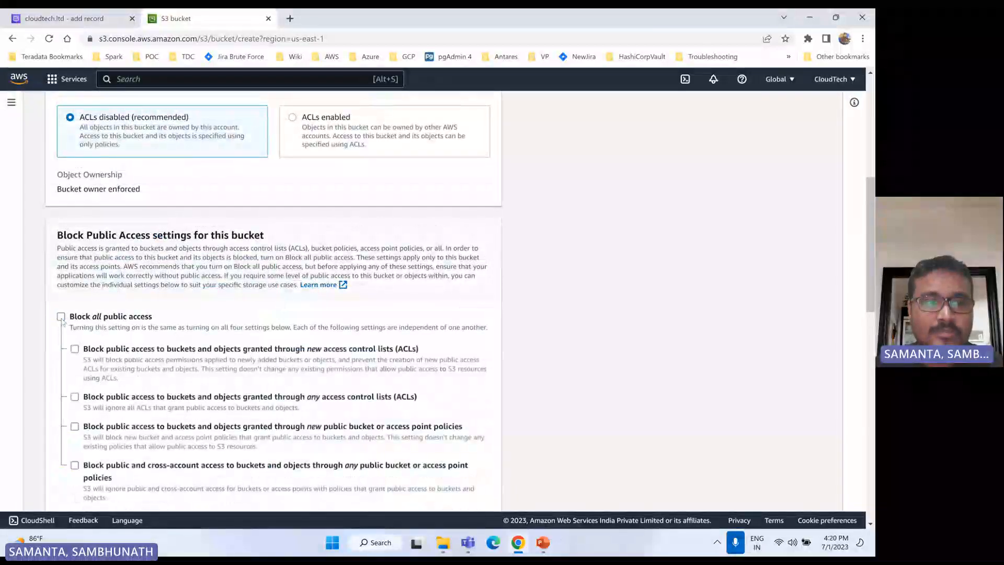
pyautogui.scroll(-7, 228, 338)
pyautogui.scroll(2, 228, 338)
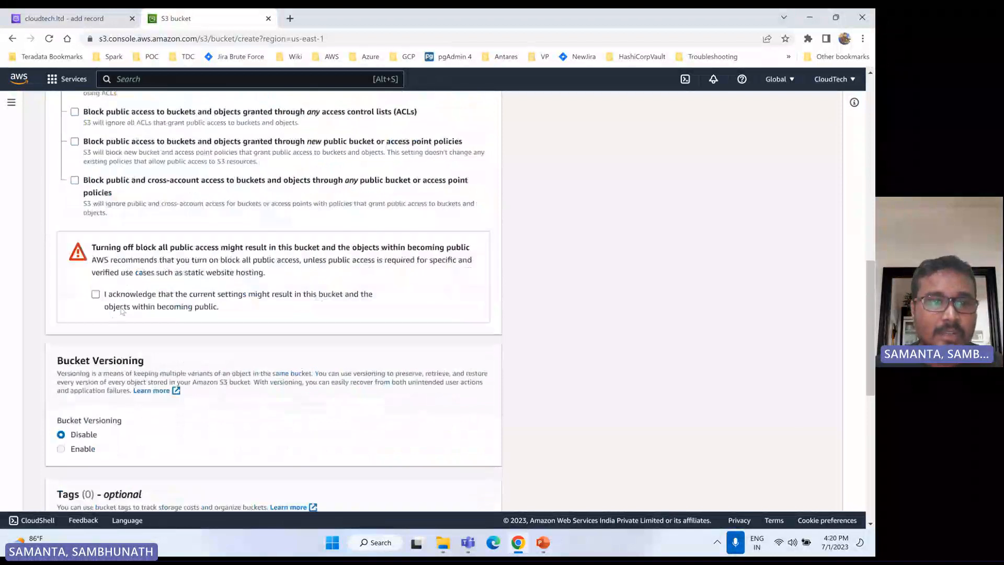
pyautogui.click(95, 298)
# - Create the cloudtech.ltd bucket, keeping the default versioning, tags and encryption settings
pyautogui.scroll(-4, 215, 338)
pyautogui.scroll(-4, 325, 385)
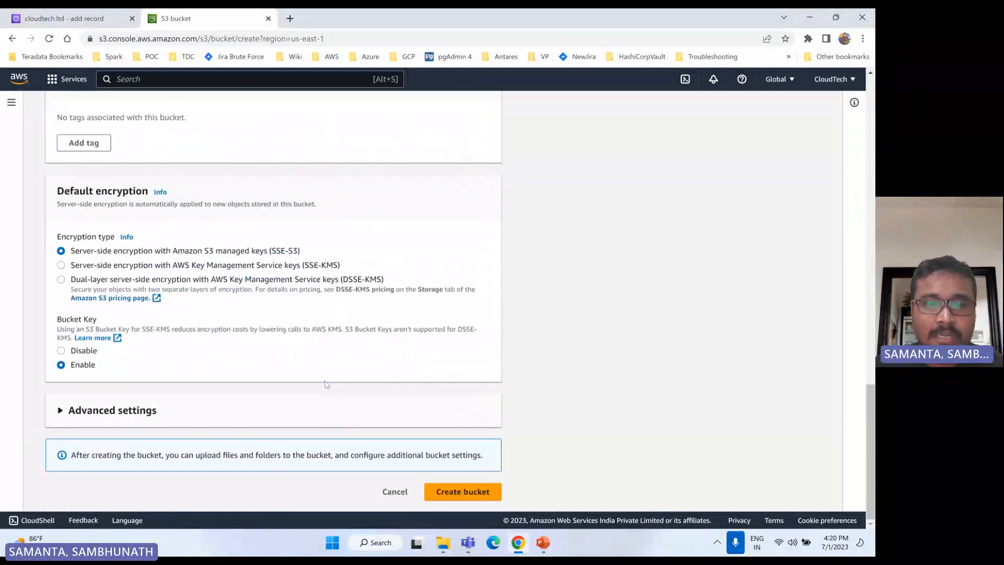
pyautogui.click(460, 491)
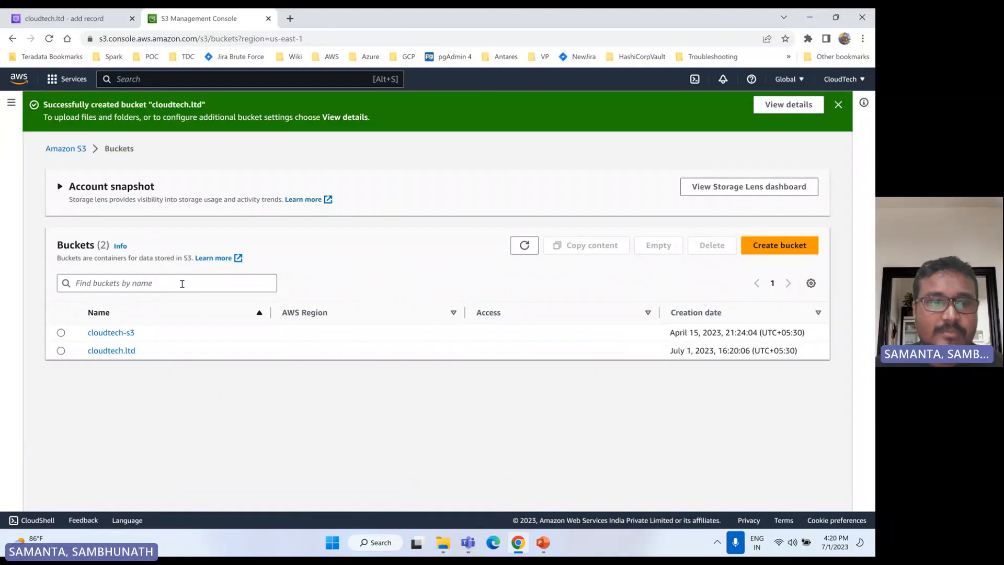
# - Open the static website hosting settings in the cloudtech.ltd bucket's properties for editing
pyautogui.click(117, 351)
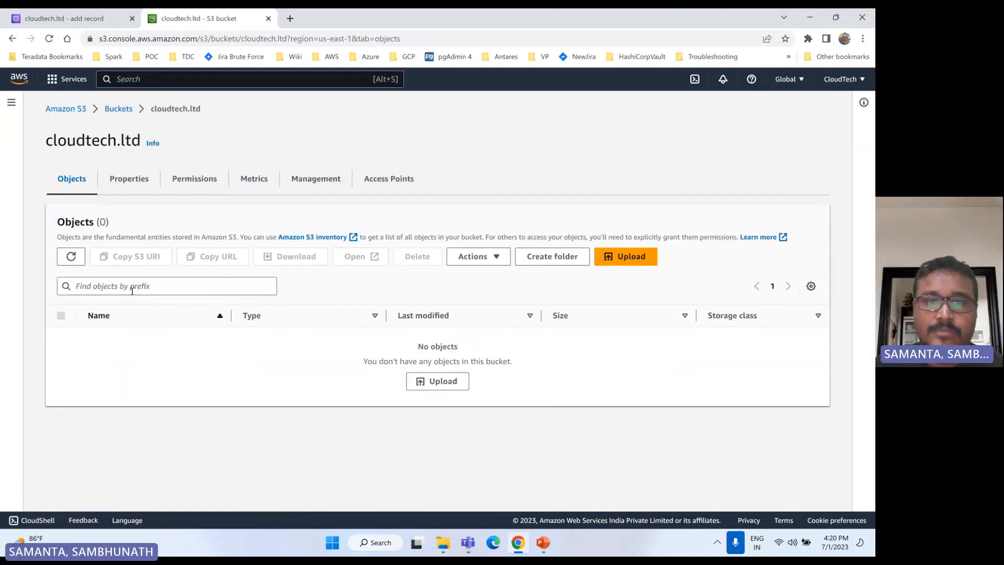
pyautogui.click(126, 179)
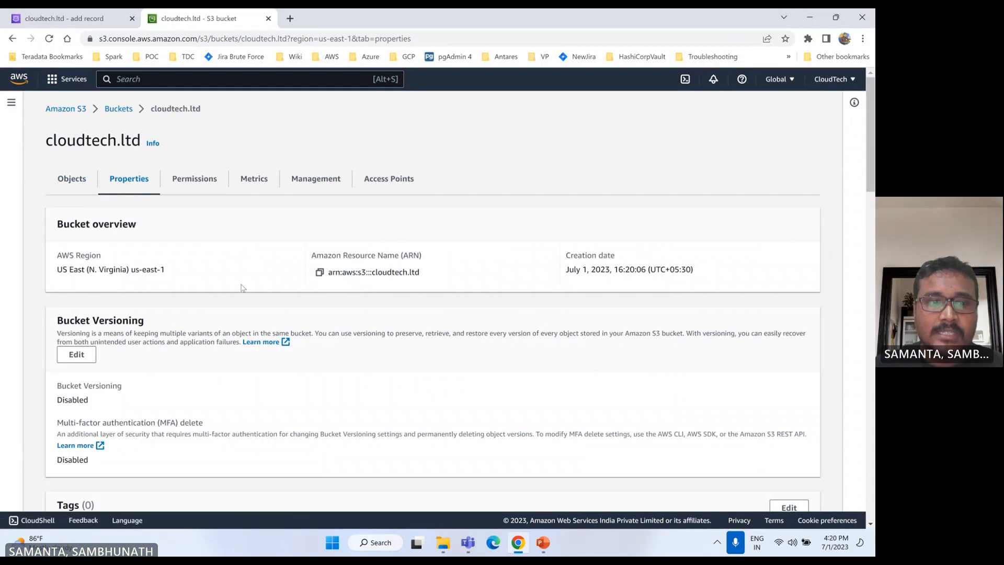
pyautogui.scroll(-20, 256, 324)
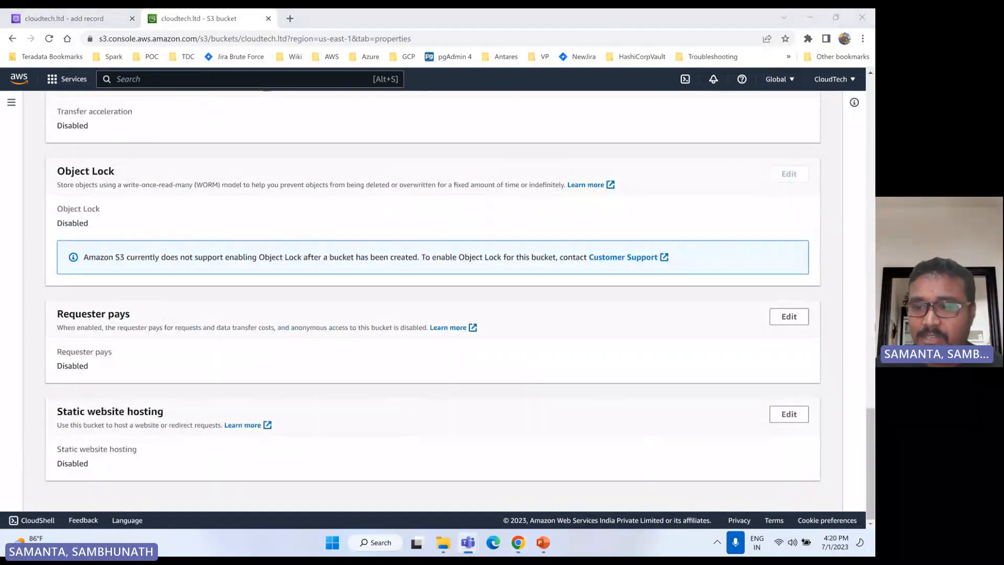
pyautogui.click(792, 416)
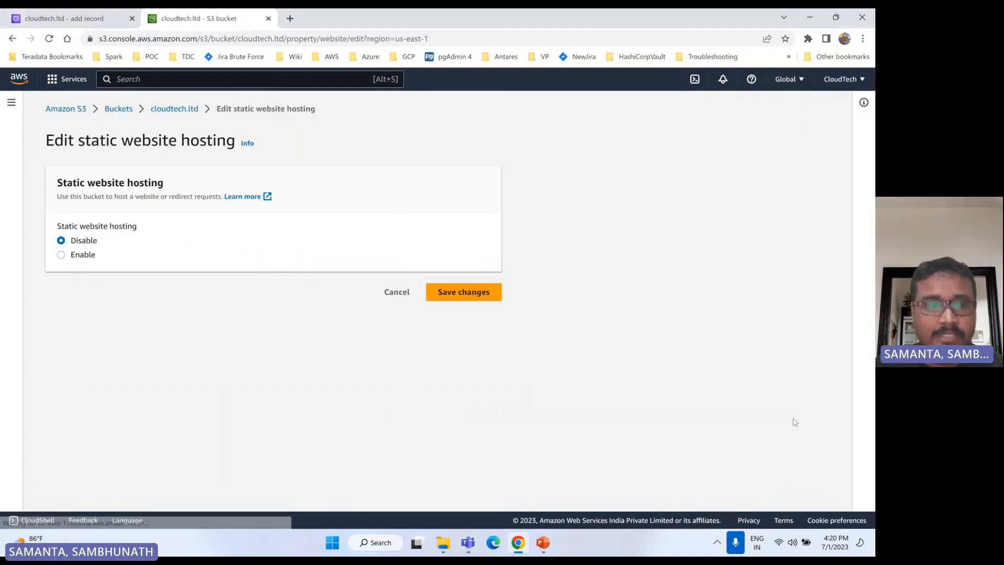
# - Enable static website hosting for the cloudtech.ltd bucket and set its index document to index.html
pyautogui.click(89, 260)
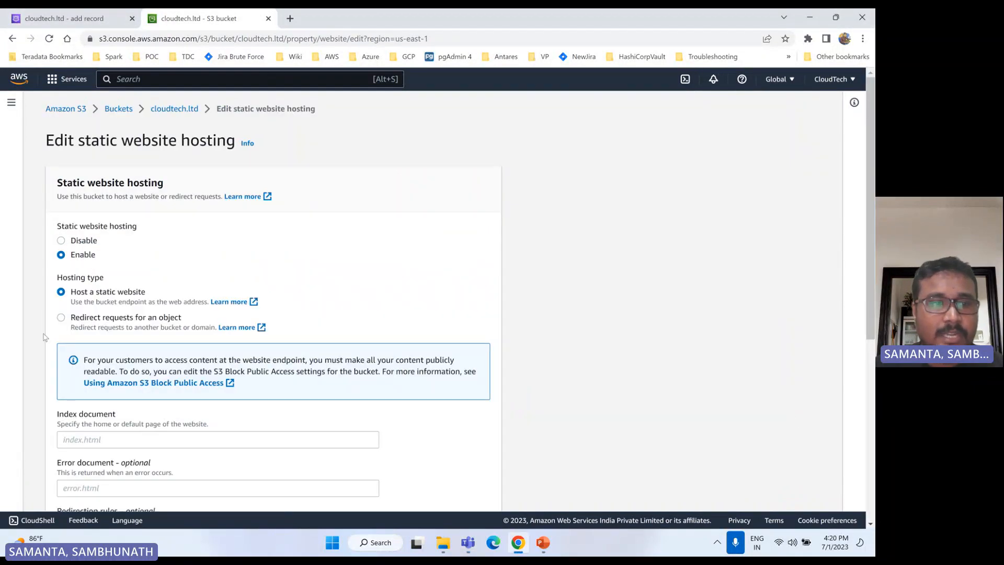
pyautogui.scroll(-3, 111, 291)
pyautogui.click(110, 270)
pyautogui.write('inde')
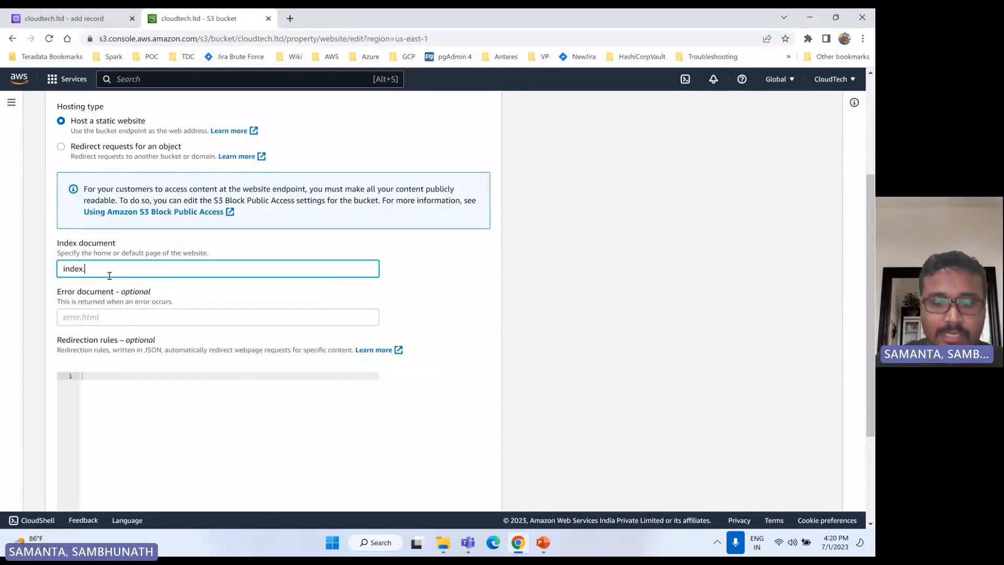
pyautogui.write('x.html')
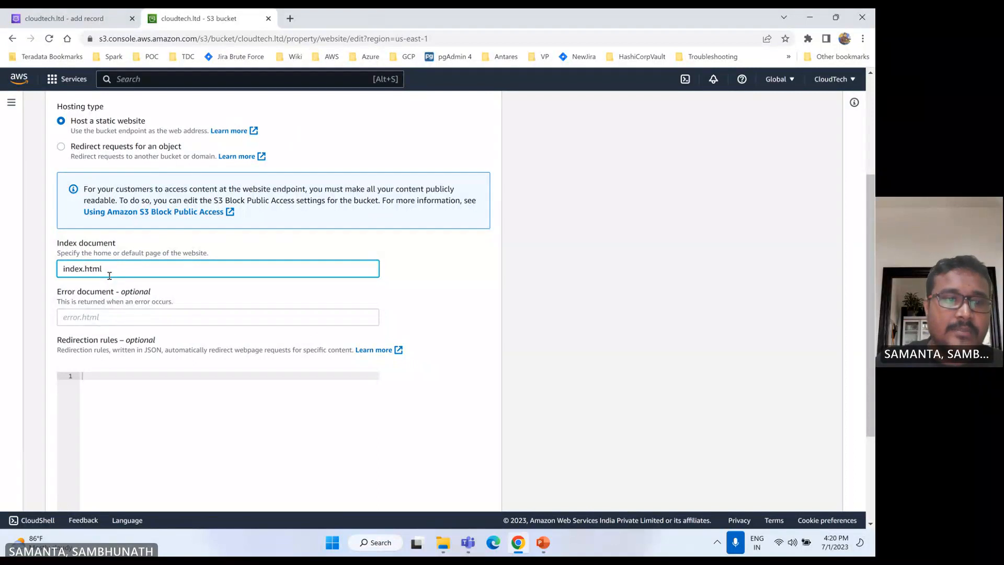
# - Set the error document to error.html and save the static website hosting settings
pyautogui.click(100, 315)
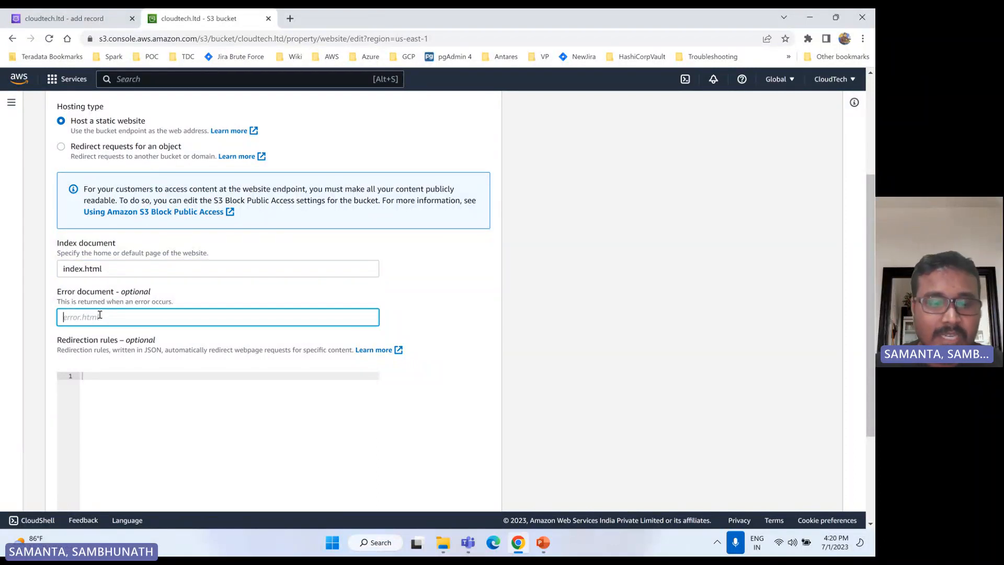
pyautogui.write('erro')
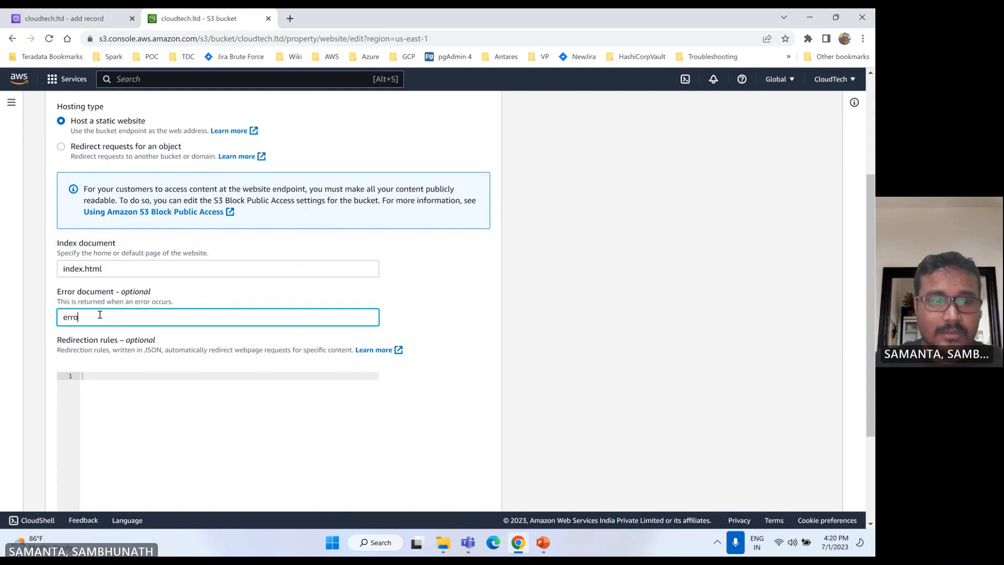
pyautogui.write('r.html')
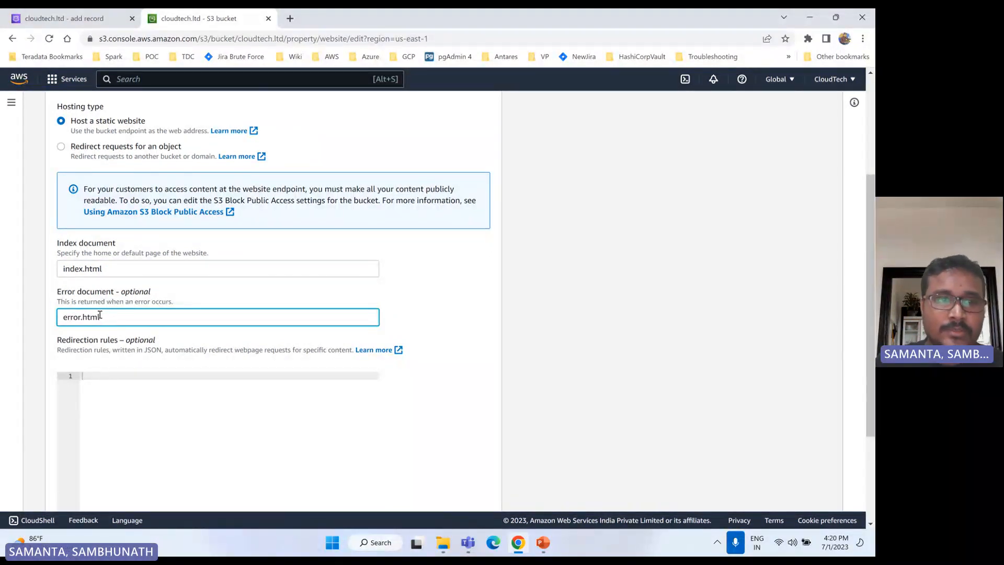
pyautogui.scroll(-3, 257, 269)
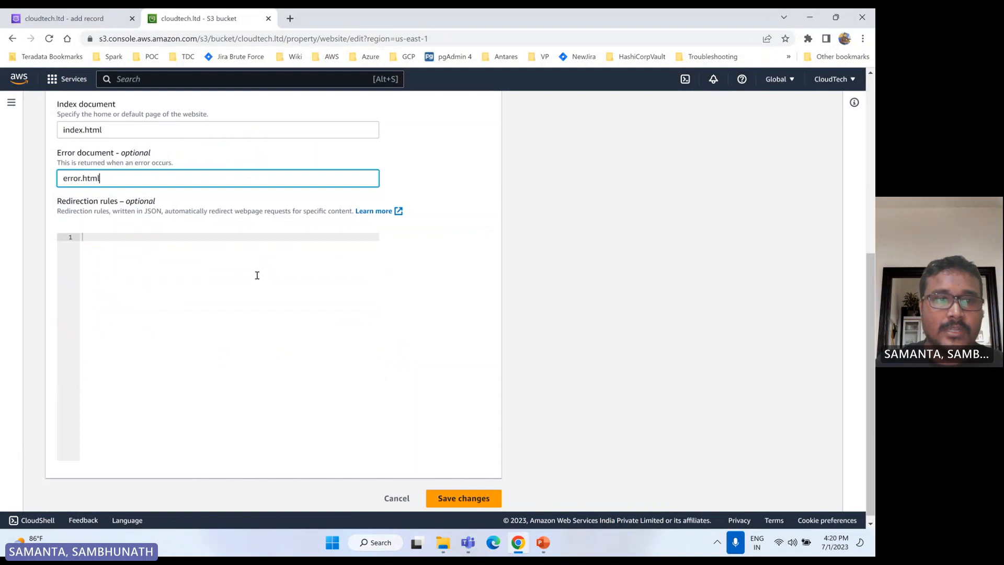
pyautogui.click(462, 491)
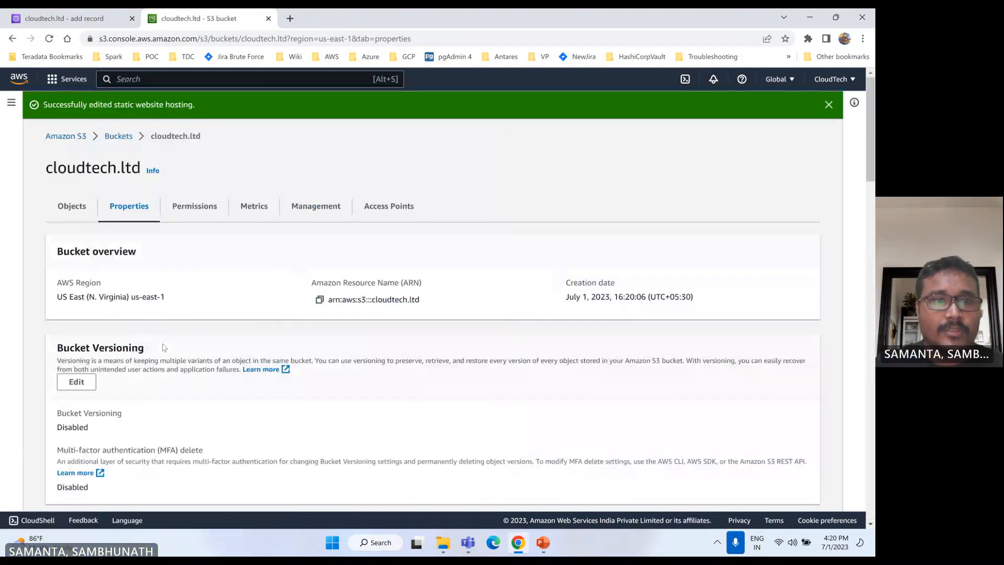
# - Open the cloudtech.ltd bucket's website endpoint from its properties to test the site
pyautogui.click(73, 209)
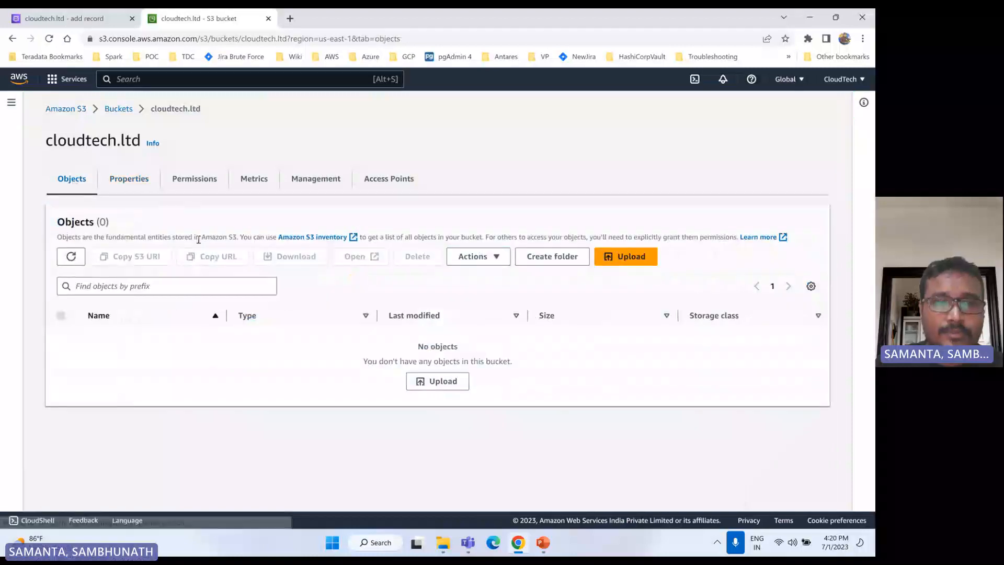
pyautogui.click(137, 182)
pyautogui.scroll(-15, 283, 356)
pyautogui.scroll(-10, 285, 360)
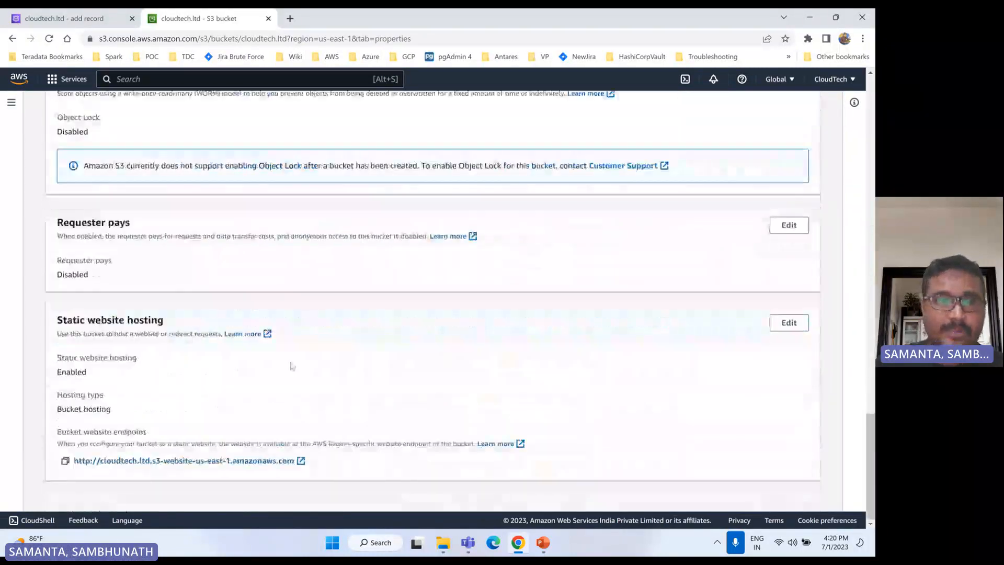
pyautogui.click(247, 462)
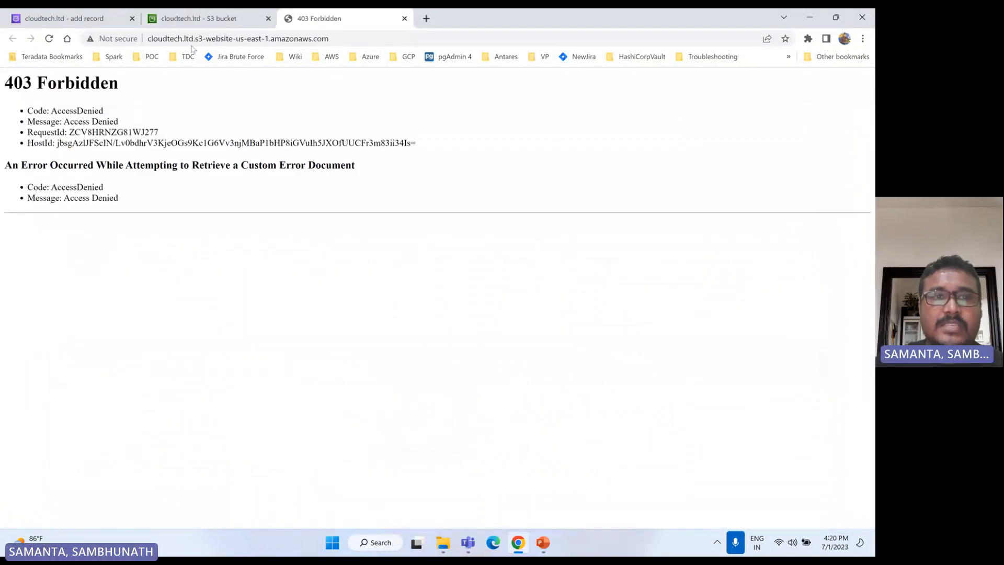
# - Return to the cloudtech.ltd bucket and check its public access block and bucket policy in the permissions
pyautogui.click(204, 19)
pyautogui.scroll(5, 266, 331)
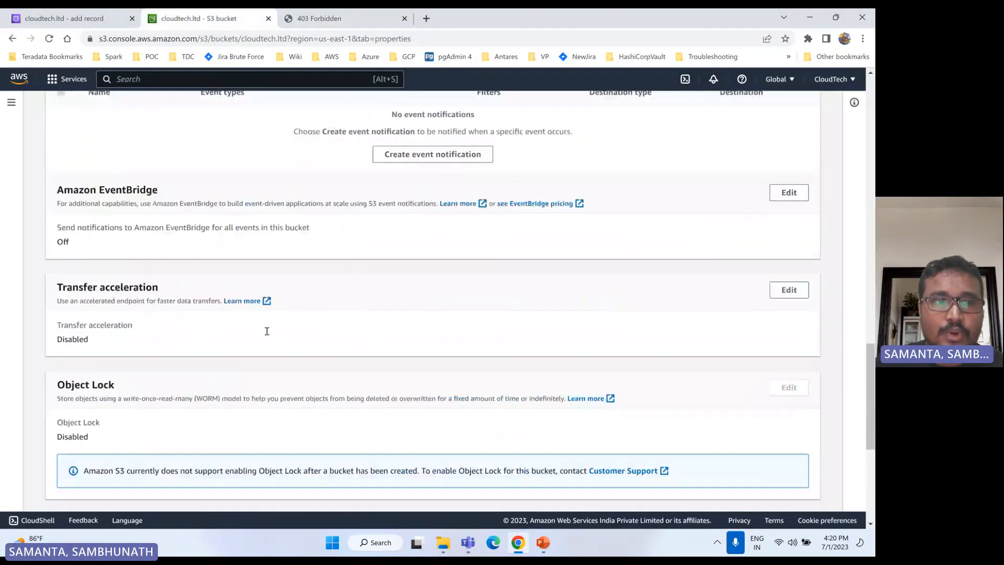
pyautogui.scroll(15, 267, 331)
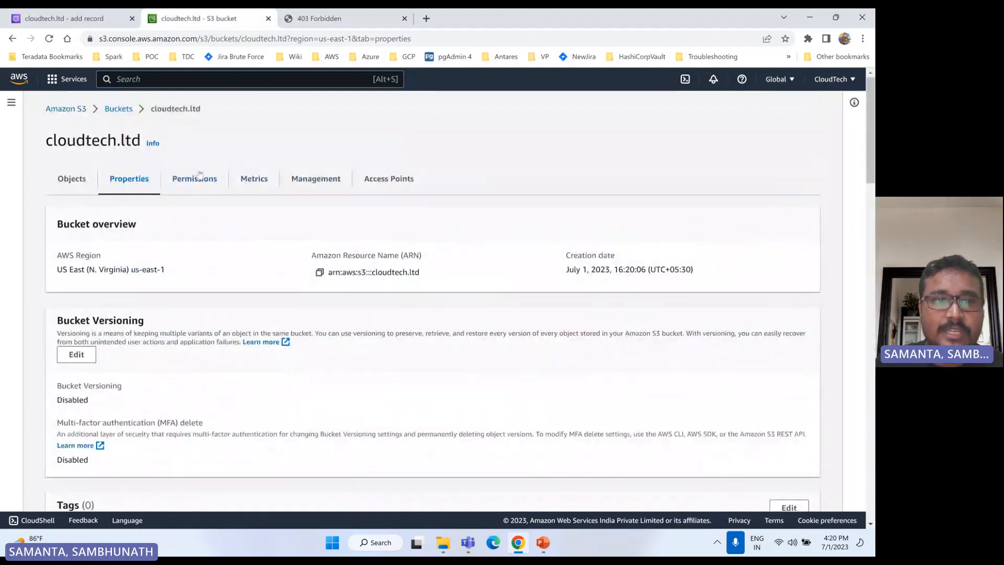
pyautogui.click(201, 176)
pyautogui.scroll(-2, 187, 337)
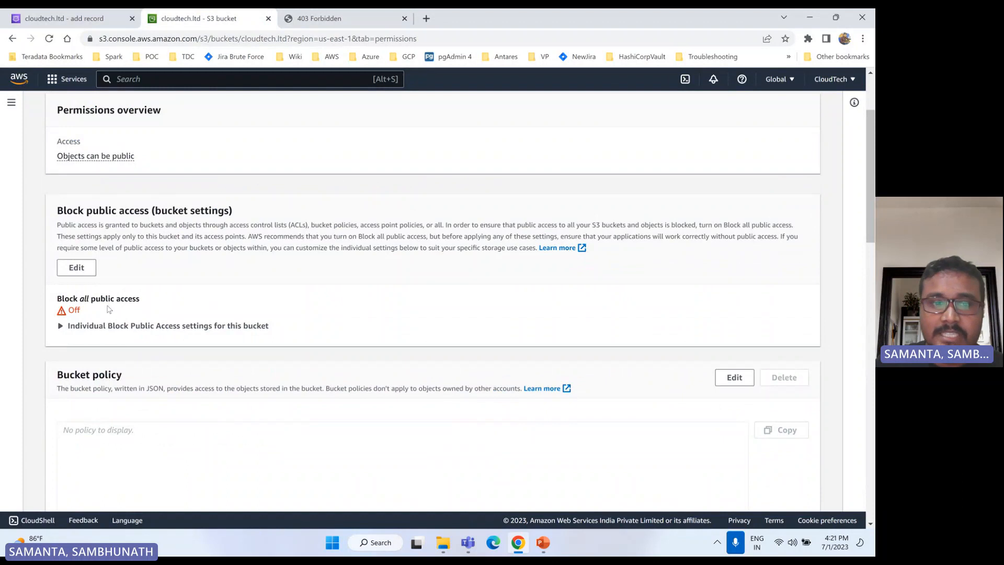
pyautogui.scroll(-3, 202, 376)
pyautogui.click(104, 287)
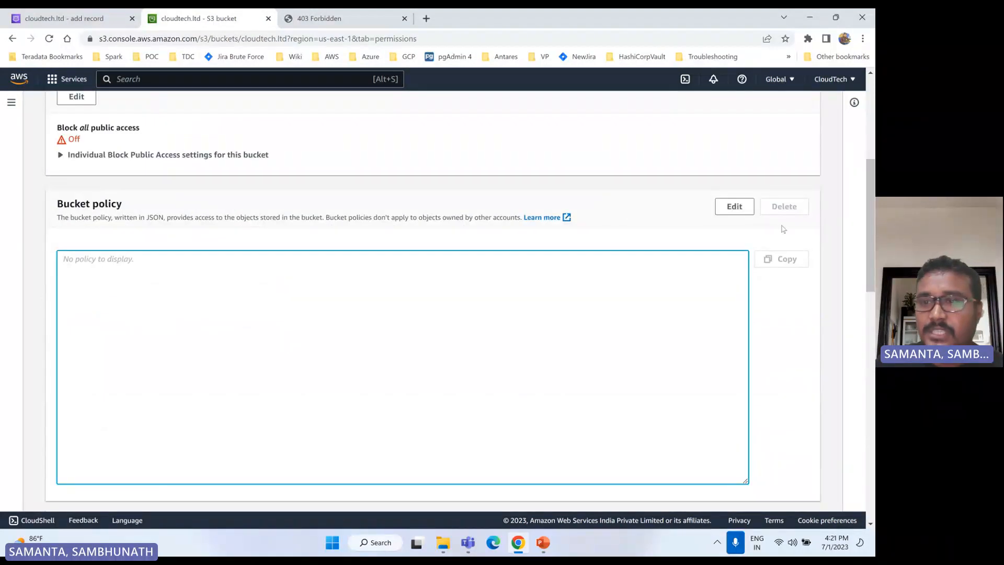
# - Open the cloudtech.ltd bucket policy for editing and search the web for "aws s3 static website hosting bucket policy" in a new browser tab
pyautogui.click(734, 206)
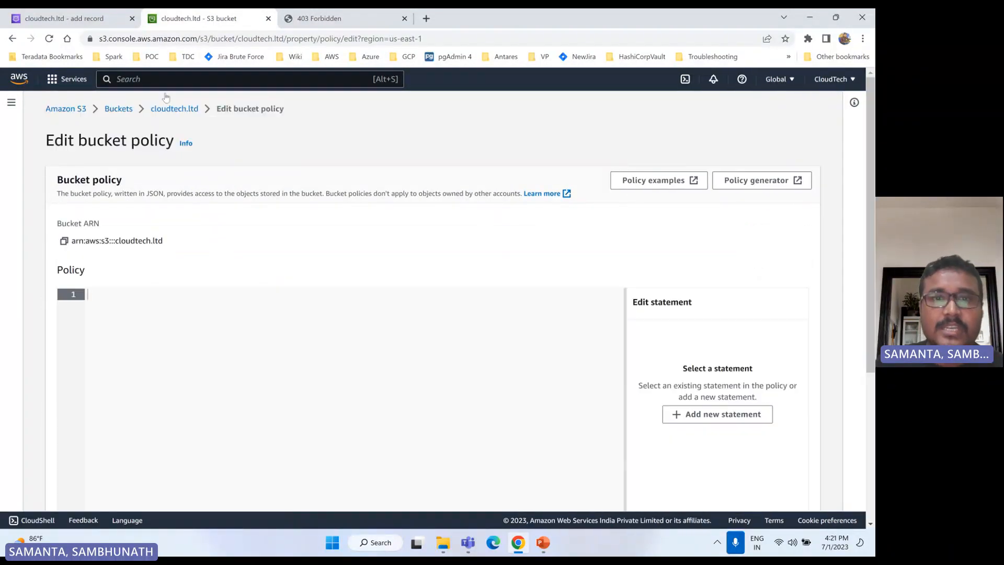
pyautogui.click(426, 18)
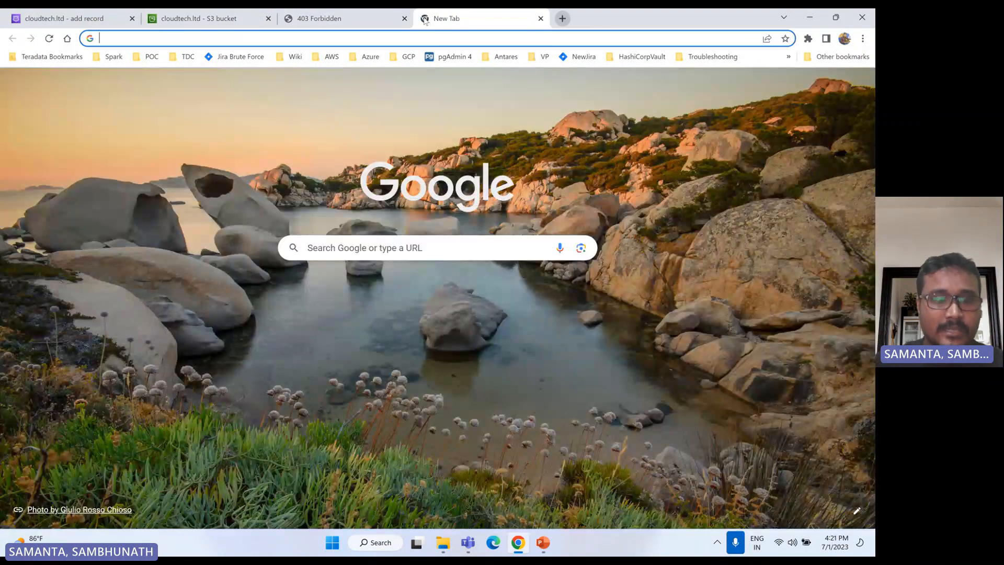
pyautogui.write('awsta')
pyautogui.press('BackSpace')
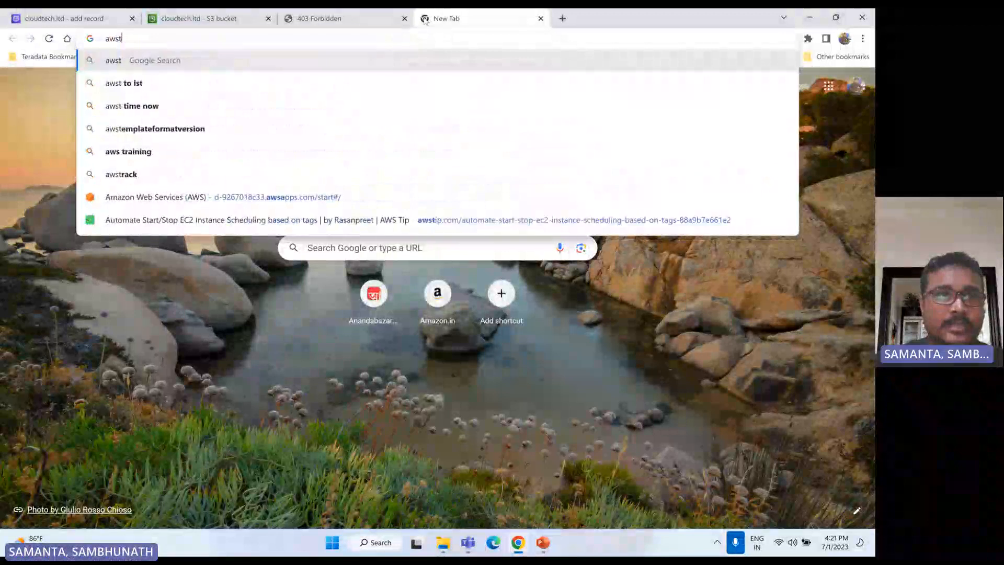
pyautogui.press('BackSpace')
pyautogui.write('sta')
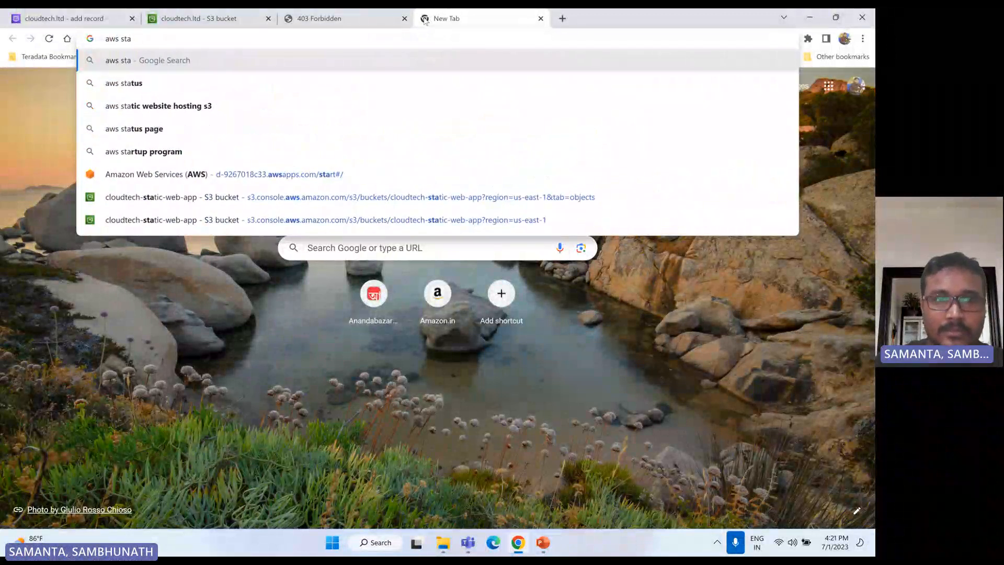
pyautogui.press('Down')
pyautogui.press('Down')
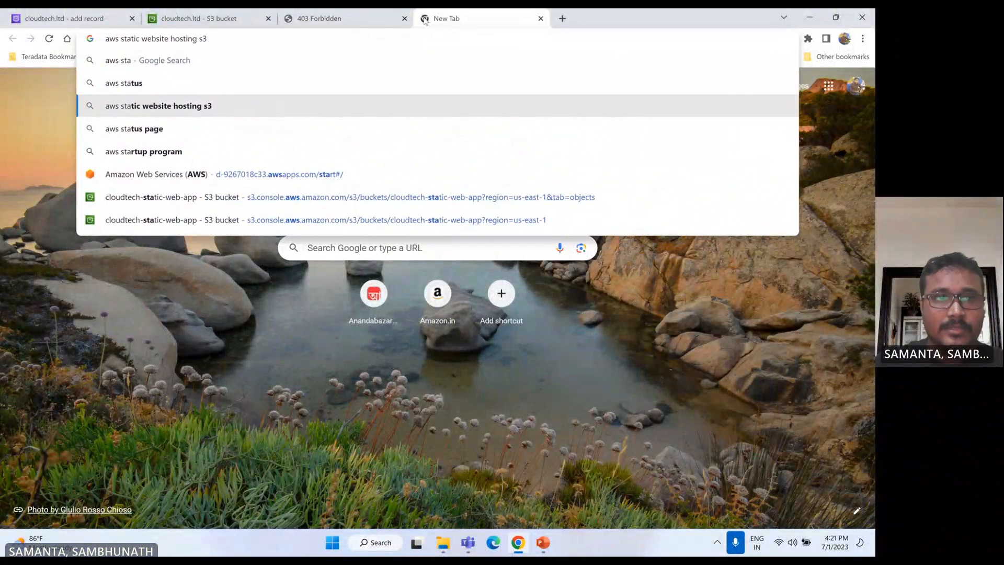
pyautogui.write('bu')
pyautogui.press('Down')
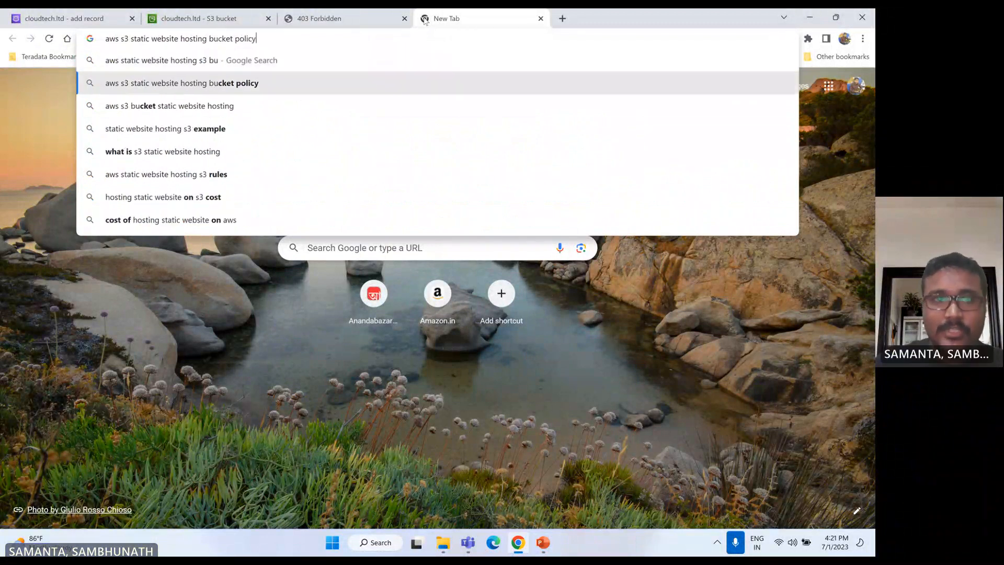
pyautogui.press('Return')
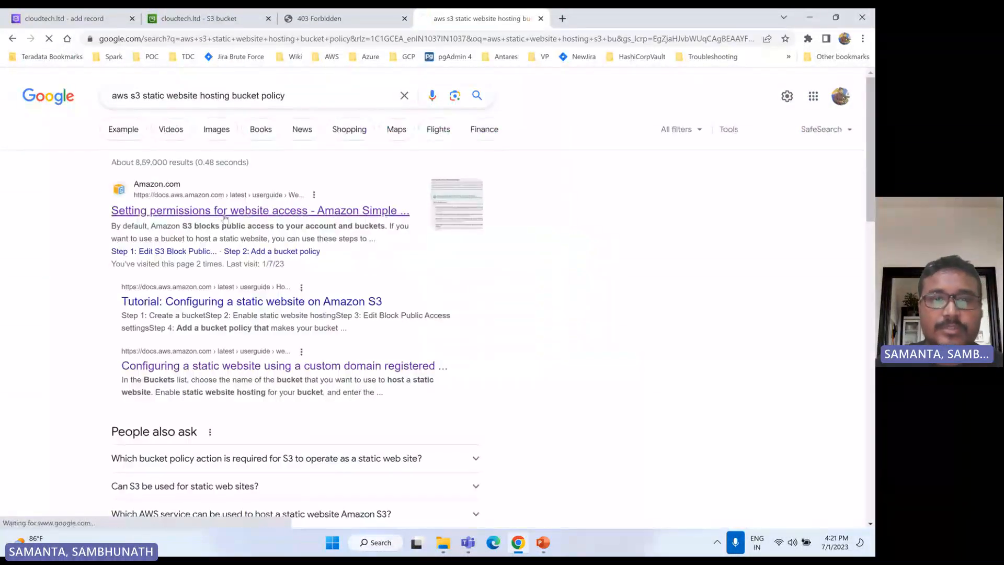
# - Copy the PublicReadGetObject example policy from the AWS guide on website access permissions and paste it into the cloudtech.ltd bucket policy
pyautogui.click(225, 215)
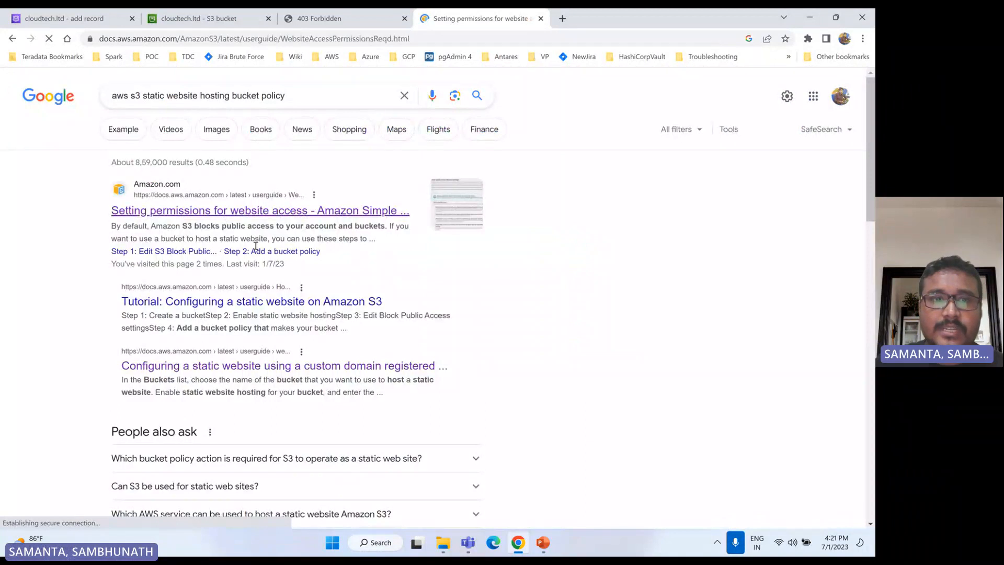
pyautogui.scroll(-20, 255, 246)
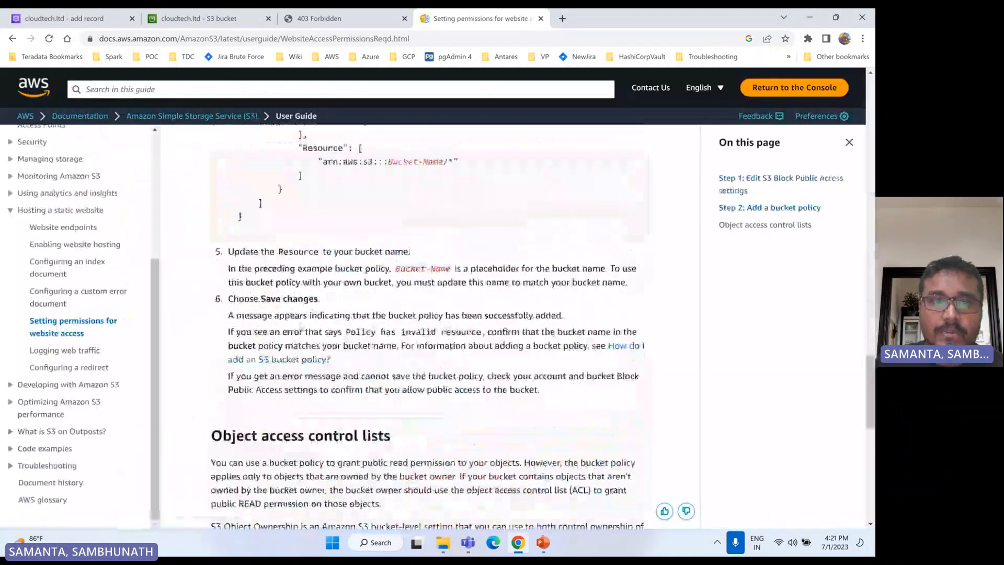
pyautogui.scroll(3, 691, 190)
pyautogui.click(636, 180)
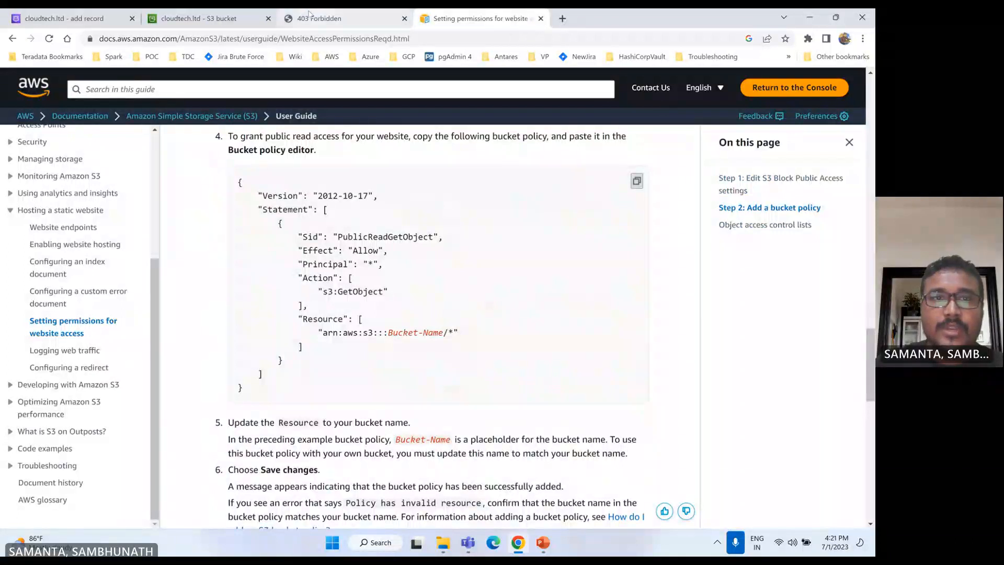
pyautogui.click(331, 19)
pyautogui.click(205, 21)
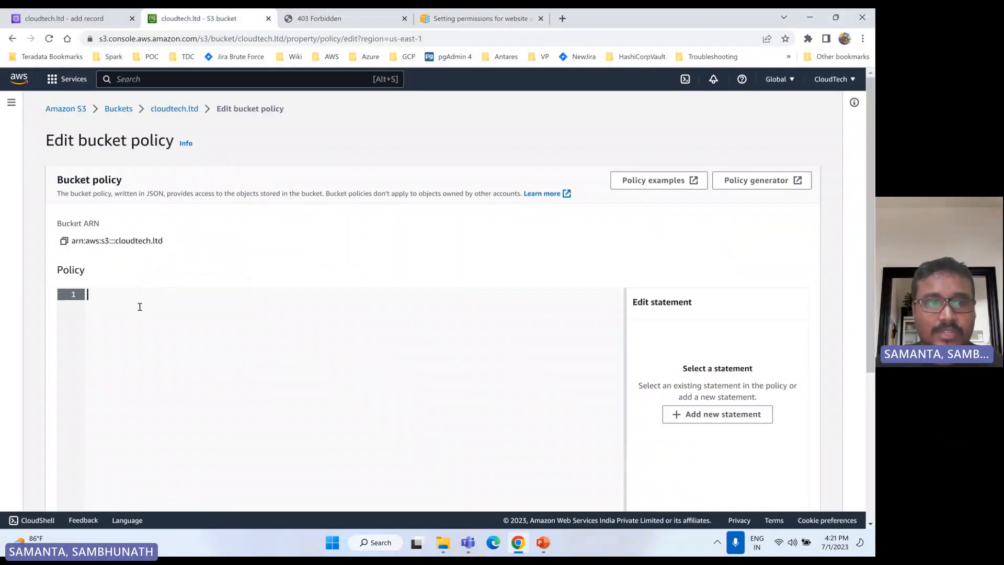
pyautogui.hotkey('ctrl', 'v')
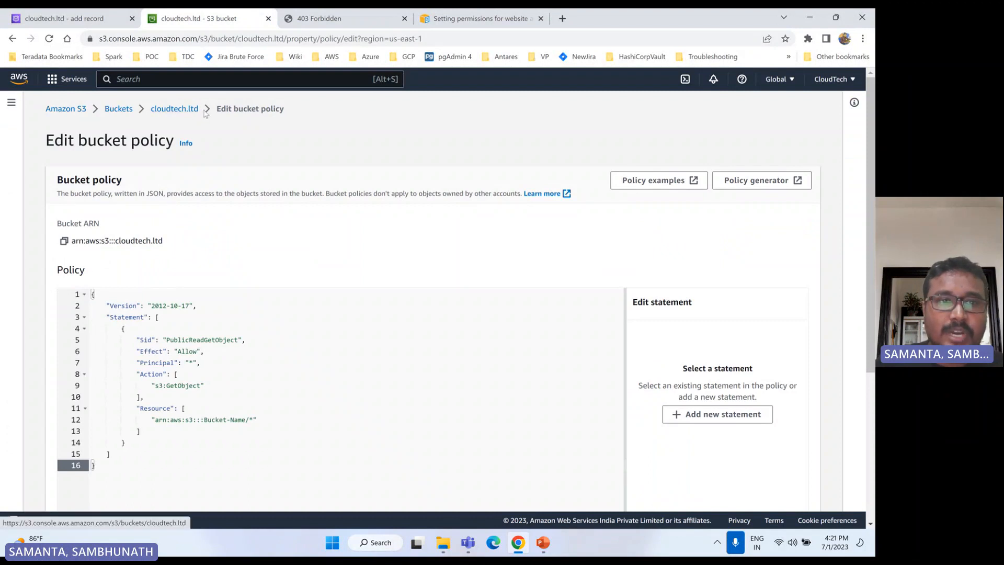
# - Replace the Bucket-Name placeholder in the policy's resource with cloudtech.ltd, keeping the ARN on one line
pyautogui.moveTo(204, 111); pyautogui.dragTo(151, 109)
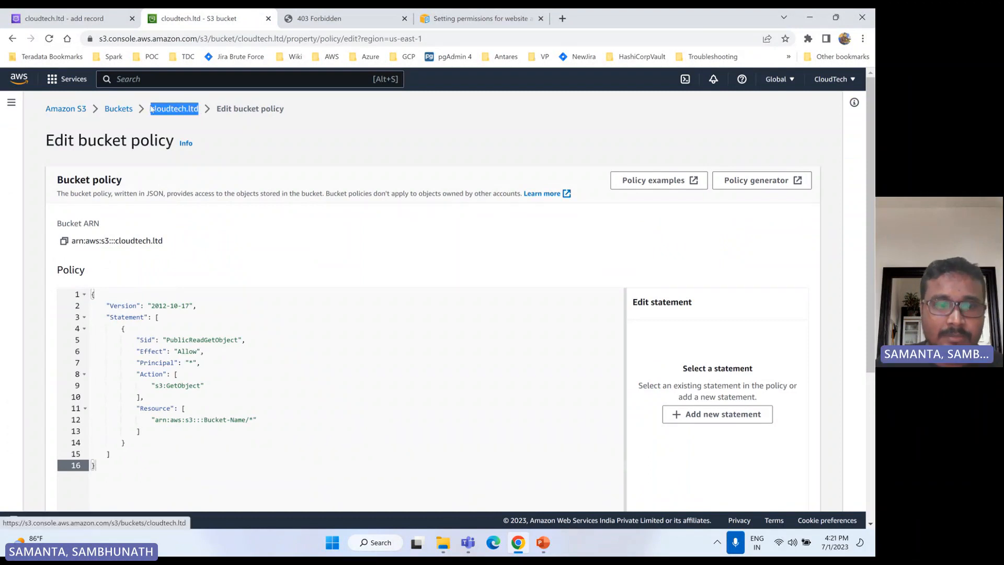
pyautogui.moveTo(204, 420); pyautogui.dragTo(244, 420)
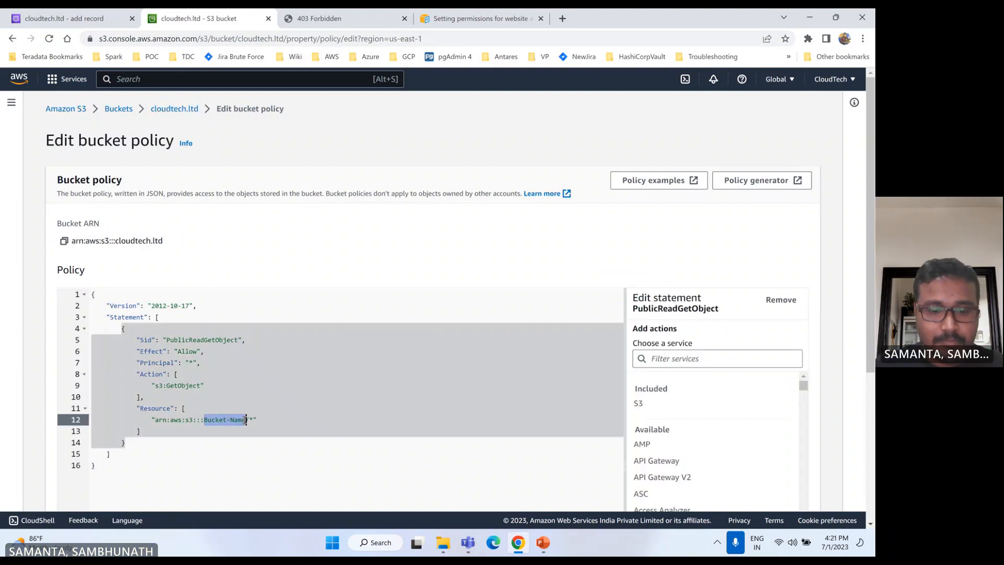
pyautogui.hotkey('ctrl', 'v')
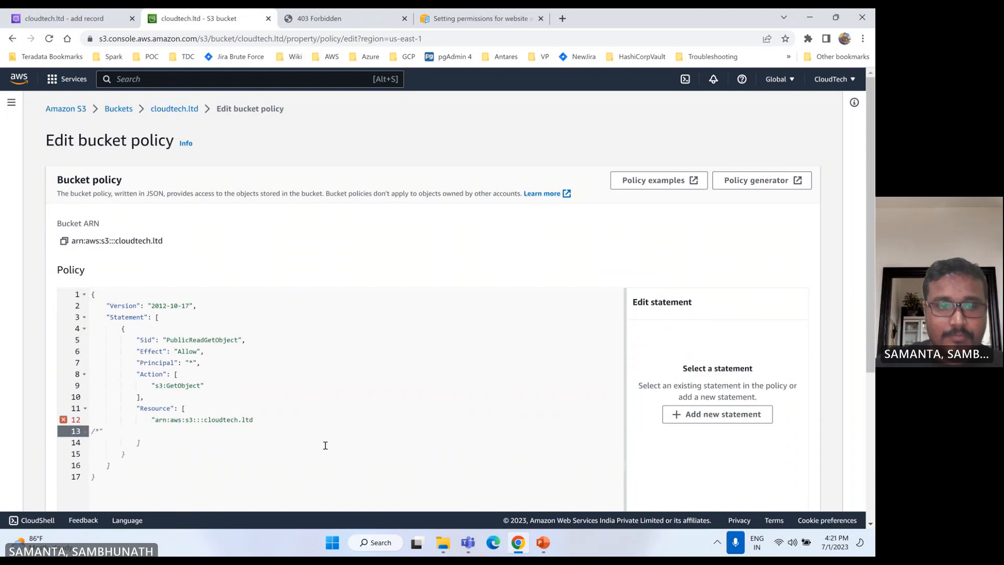
pyautogui.press('BackSpace')
pyautogui.click(299, 412)
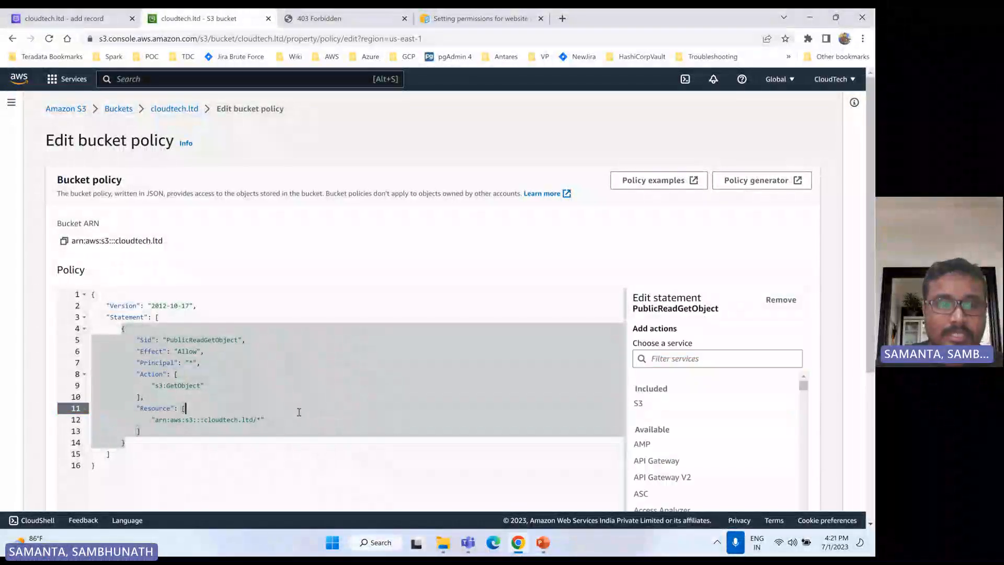
# - Review the PublicReadGetObject statement and save the bucket policy changes
pyautogui.click(160, 328)
pyautogui.scroll(-5, 341, 413)
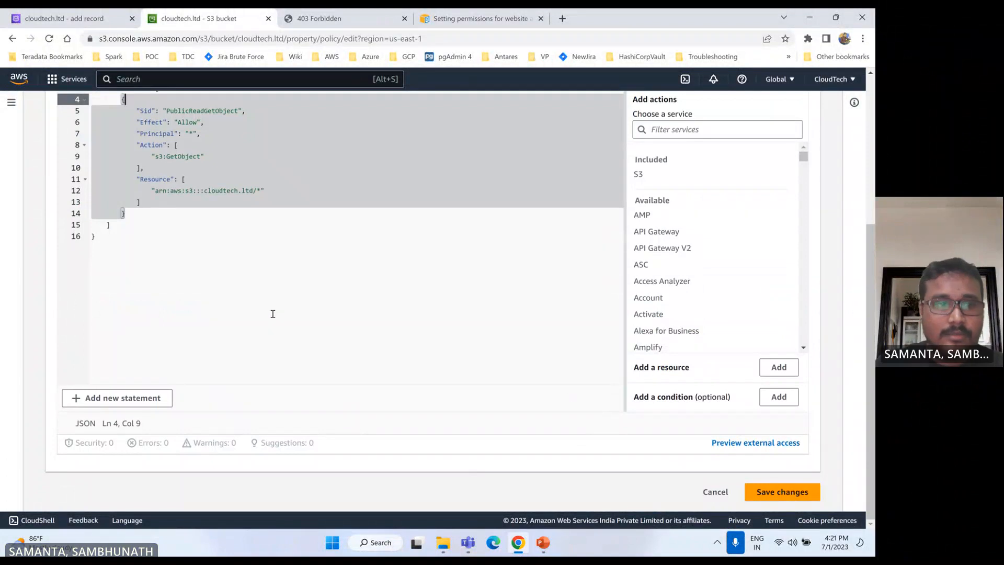
pyautogui.scroll(1, 309, 337)
pyautogui.scroll(3, 312, 339)
pyautogui.scroll(-4, 312, 339)
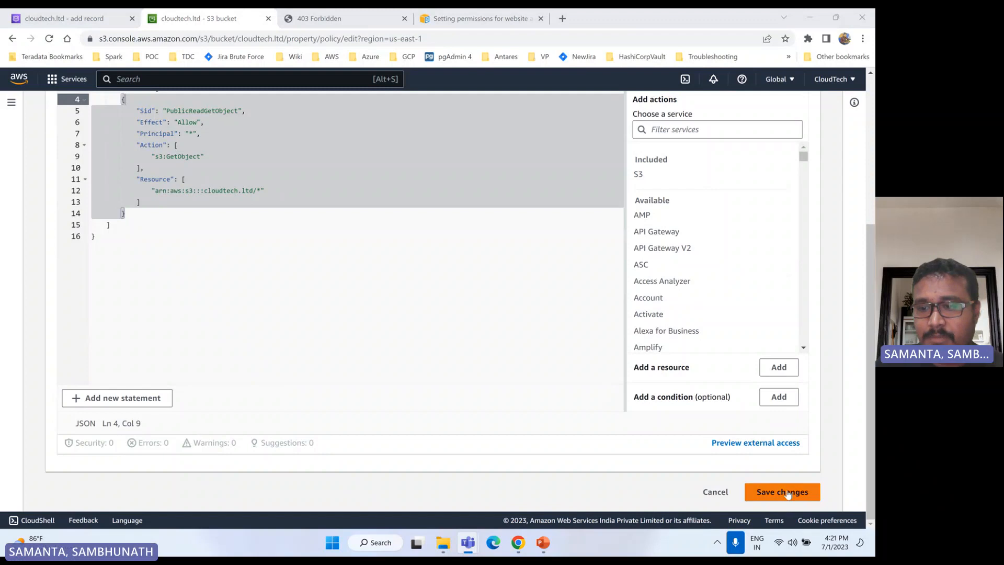
pyautogui.click(782, 493)
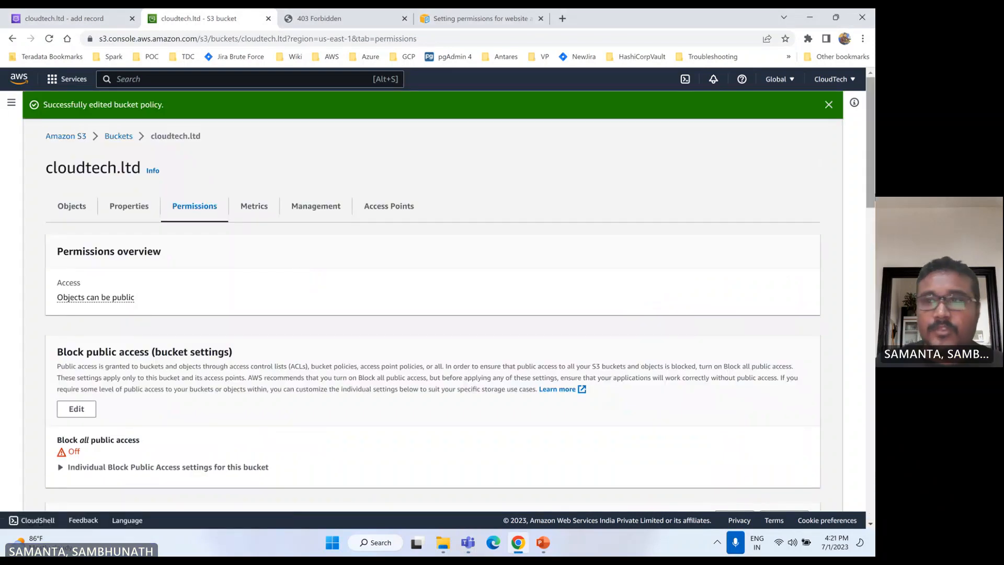
pyautogui.click(829, 105)
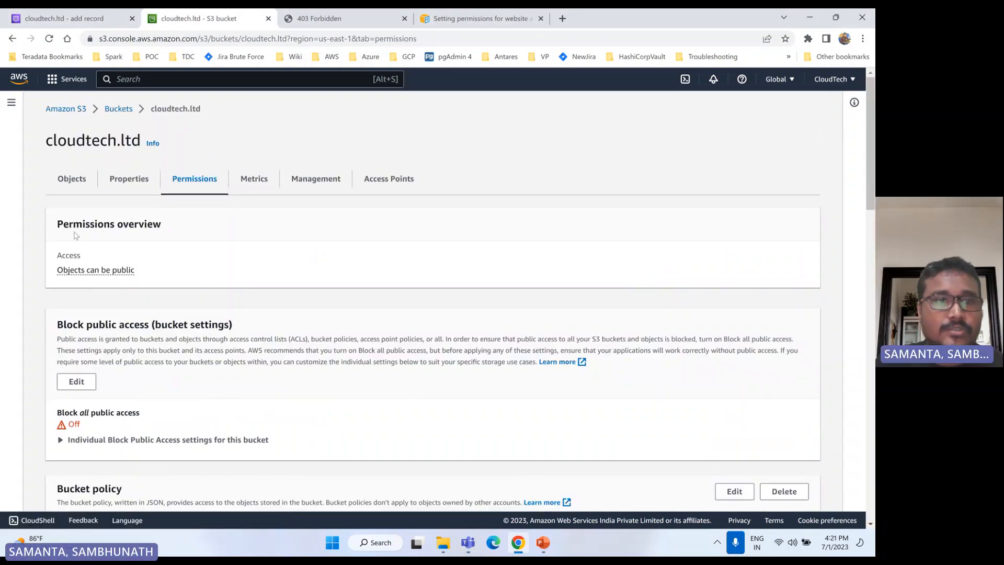
# - Reopen the cloudtech.ltd bucket's properties from the bucket list and reload the website endpoint page to retest access
pyautogui.click(116, 108)
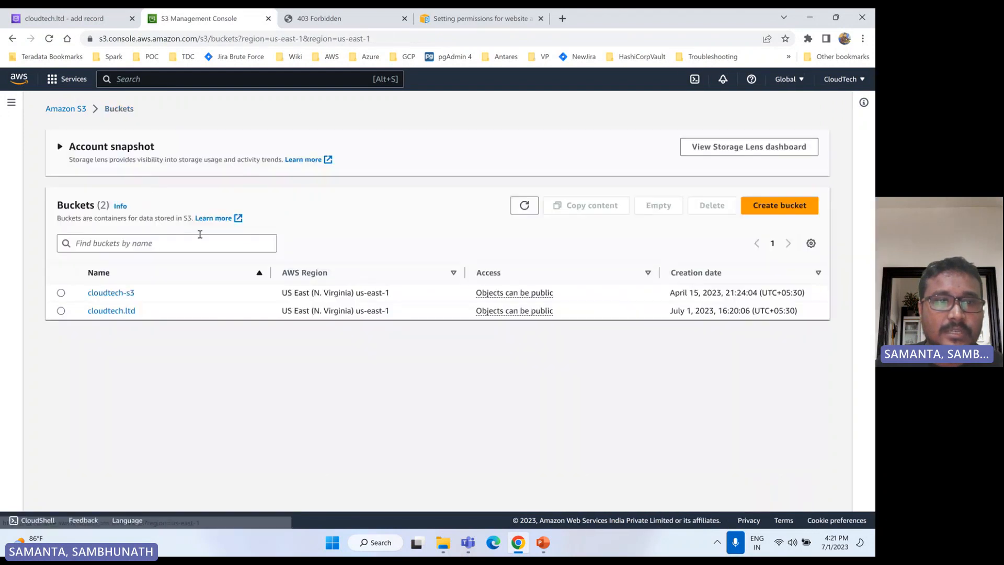
pyautogui.click(111, 316)
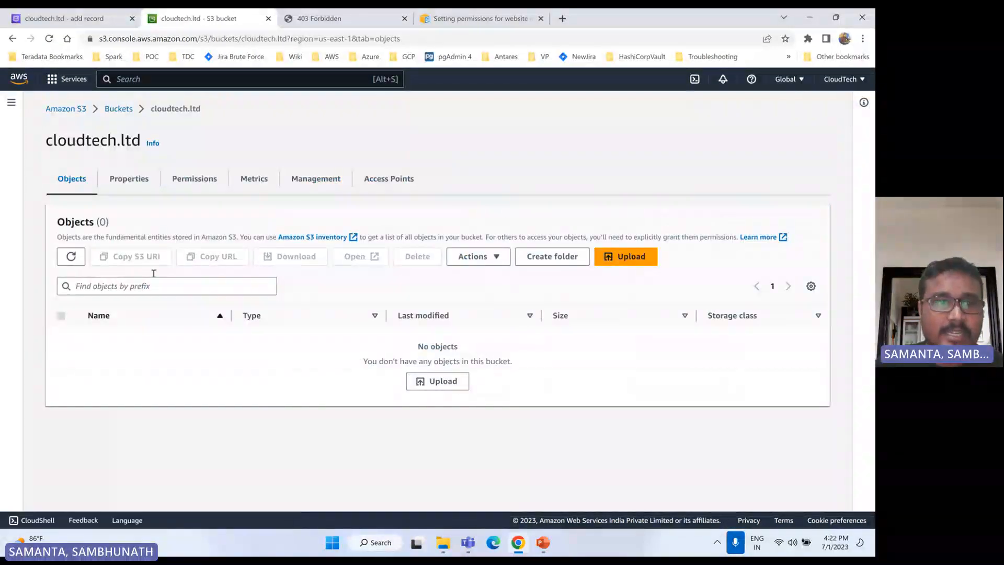
pyautogui.click(135, 180)
pyautogui.scroll(-15, 225, 376)
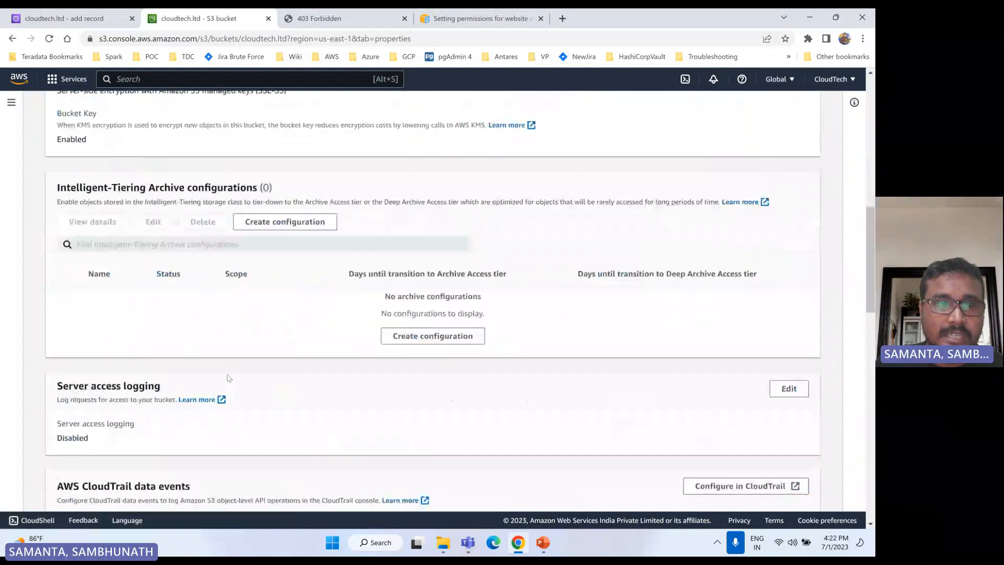
pyautogui.click(324, 18)
pyautogui.press('F5')
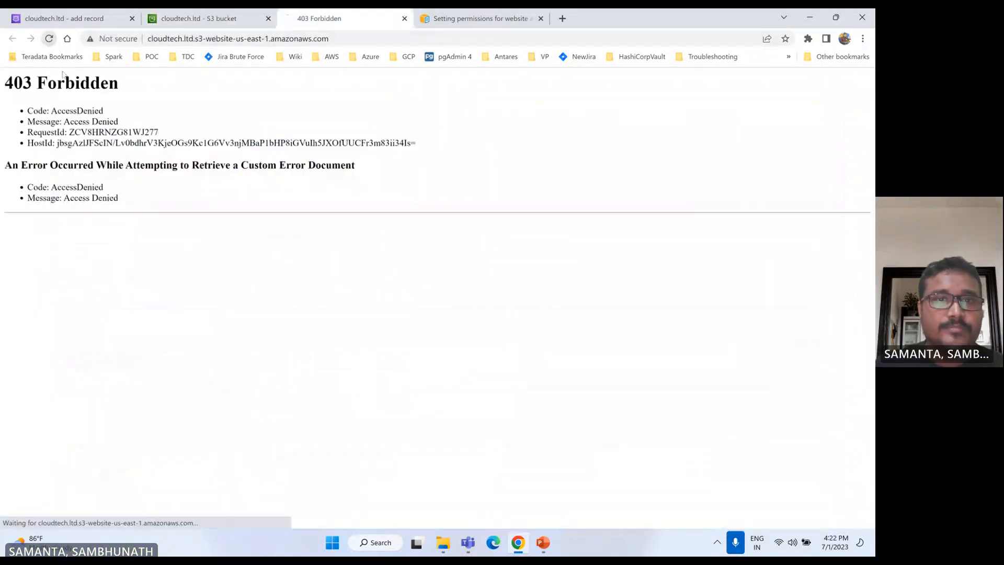
# - Open the bucket's website endpoint in an incognito window and examine which key the error page reports
pyautogui.click(350, 38)
pyautogui.hotkey('ctrl', 'c')
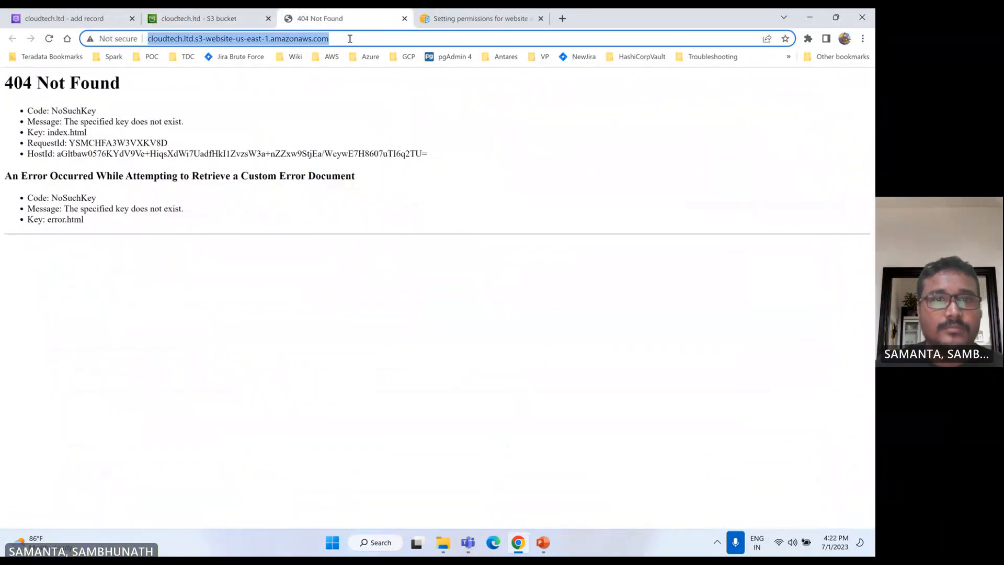
pyautogui.click(863, 38)
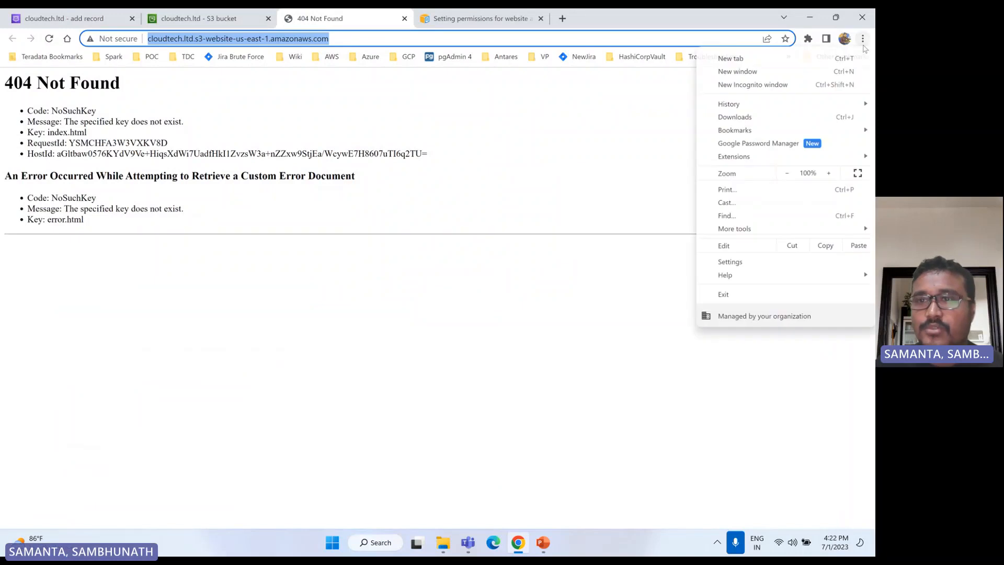
pyautogui.click(786, 85)
pyautogui.hotkey('ctrl', 'v')
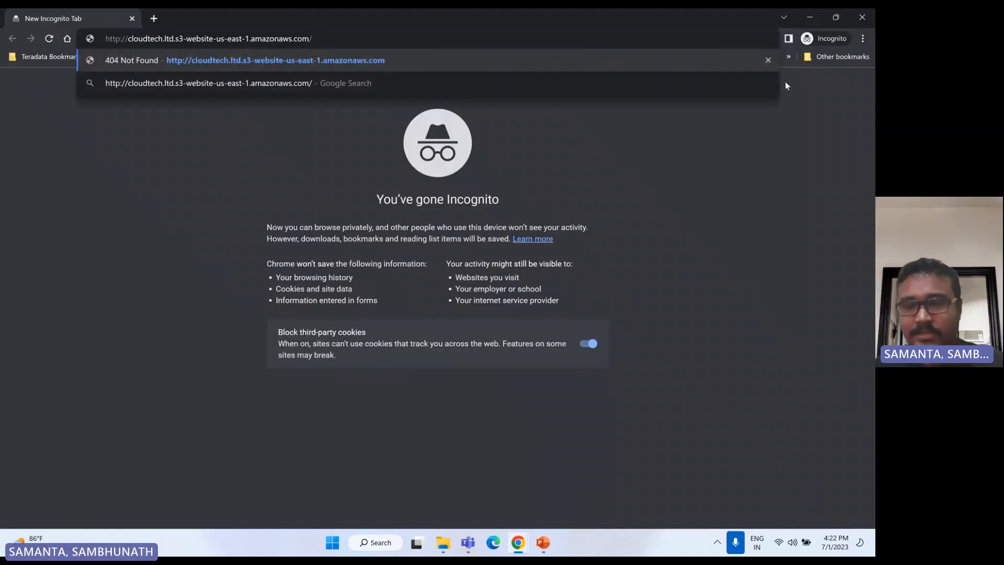
pyautogui.press('Return')
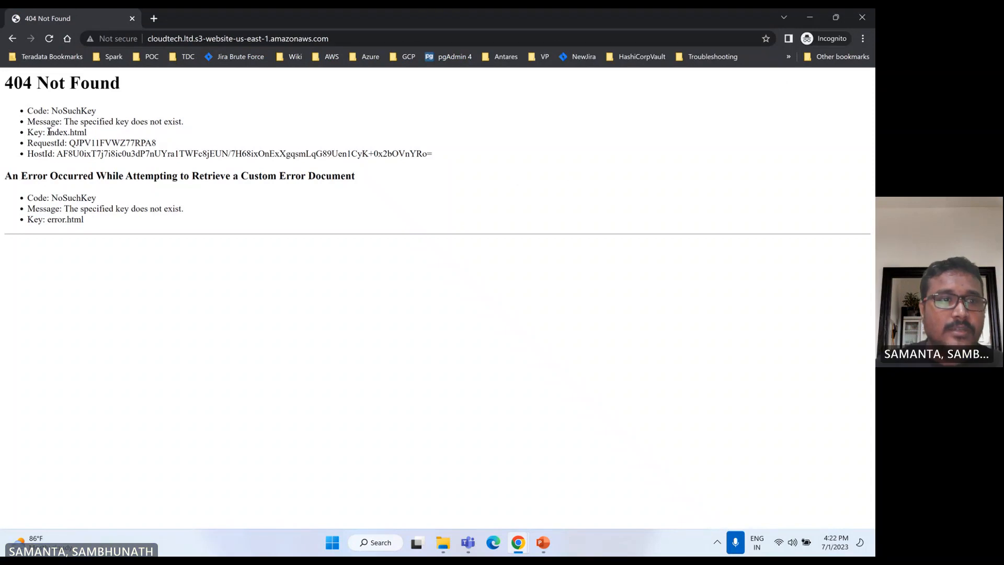
pyautogui.moveTo(26, 135); pyautogui.dragTo(88, 134)
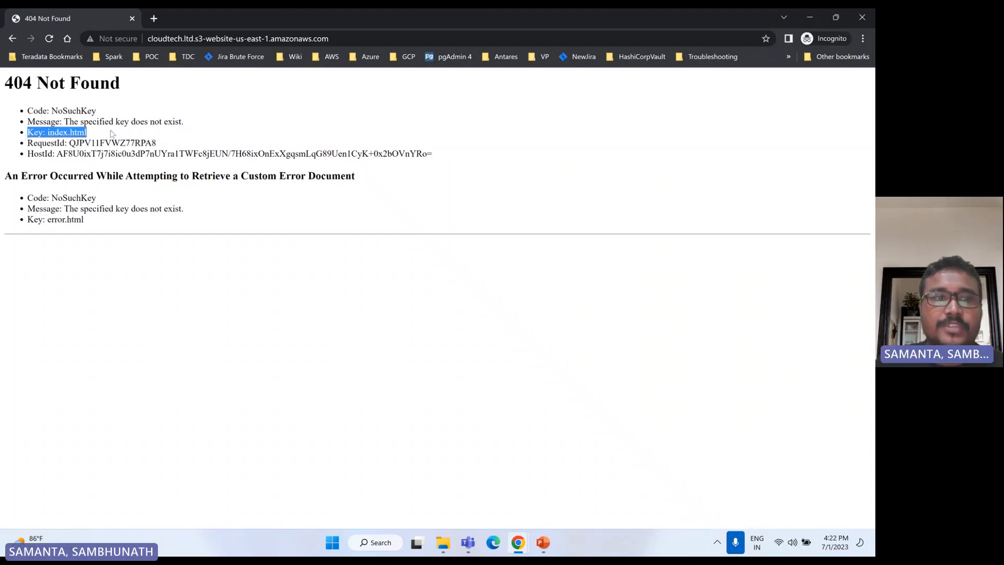
# - Upload all files from the local cloudtech-static-app folder to the cloudtech.ltd S3 bucket
pyautogui.hotkey('alt', 'Tab')
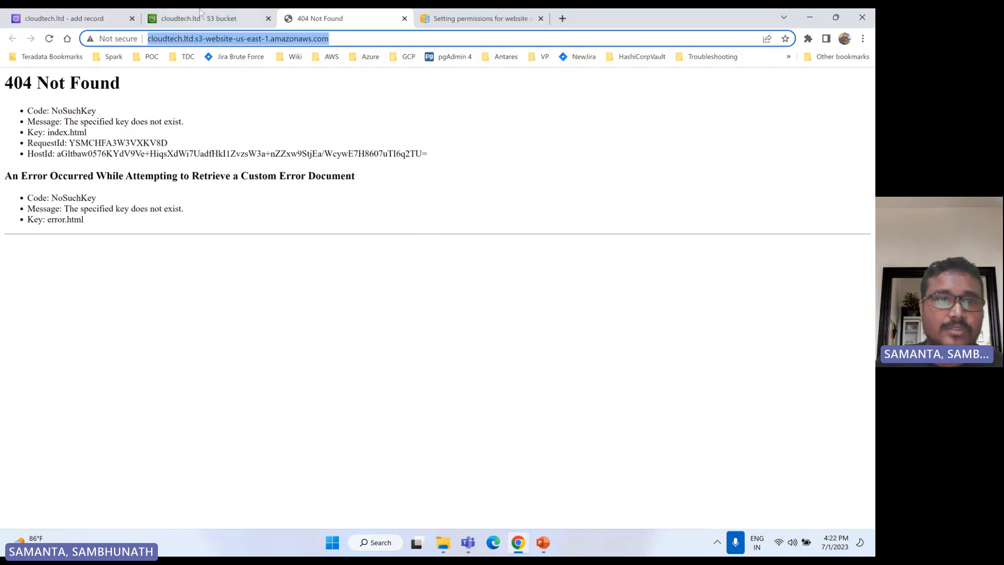
pyautogui.click(200, 15)
pyautogui.scroll(15, 308, 303)
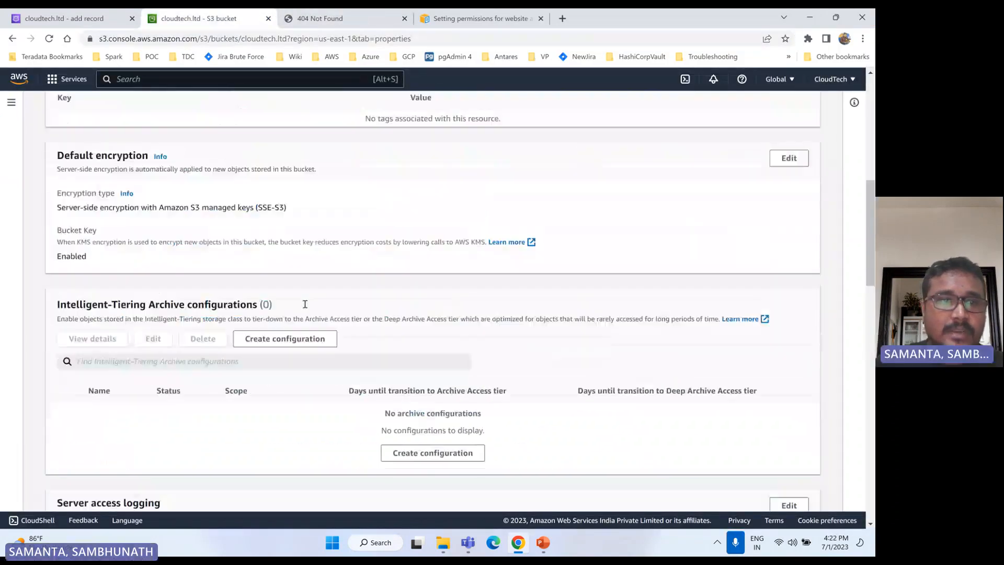
pyautogui.click(86, 177)
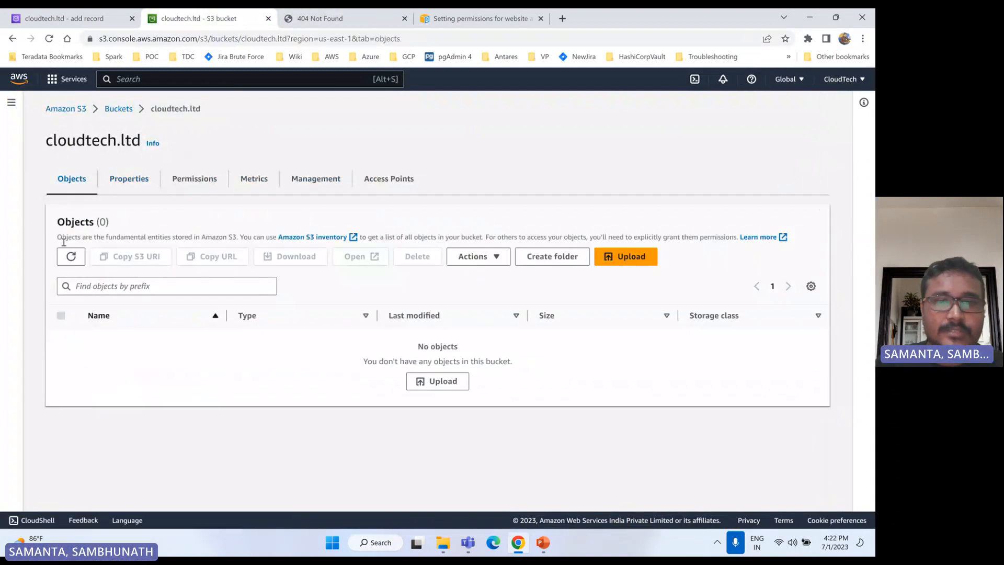
pyautogui.click(639, 256)
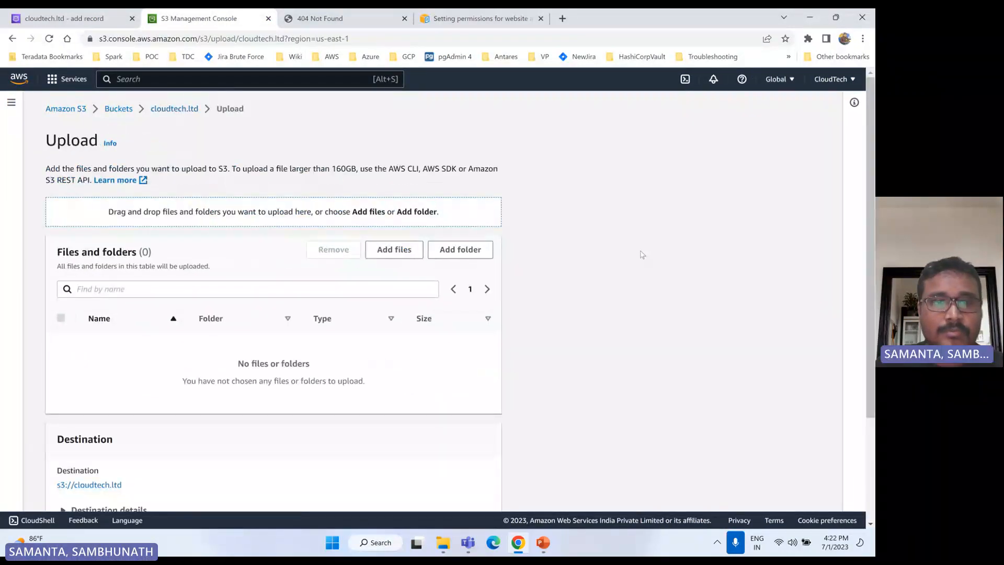
pyautogui.click(405, 254)
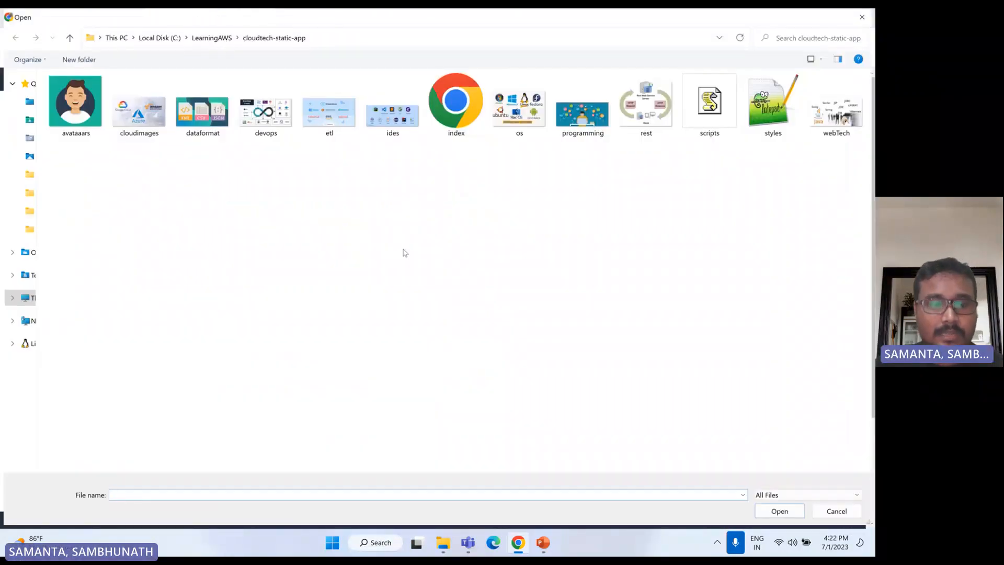
pyautogui.hotkey('ctrl', 'a')
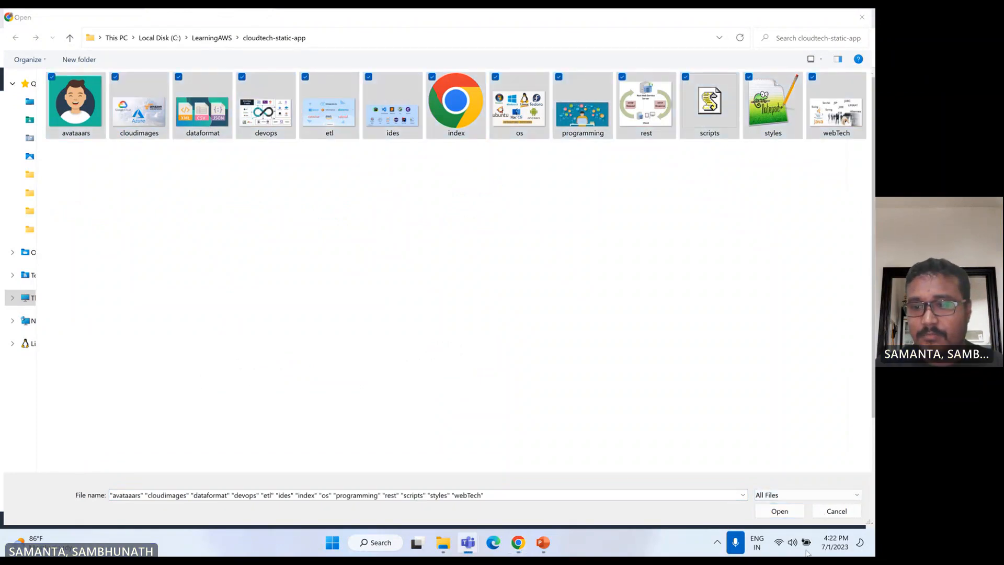
pyautogui.click(779, 511)
pyautogui.scroll(-4, 352, 339)
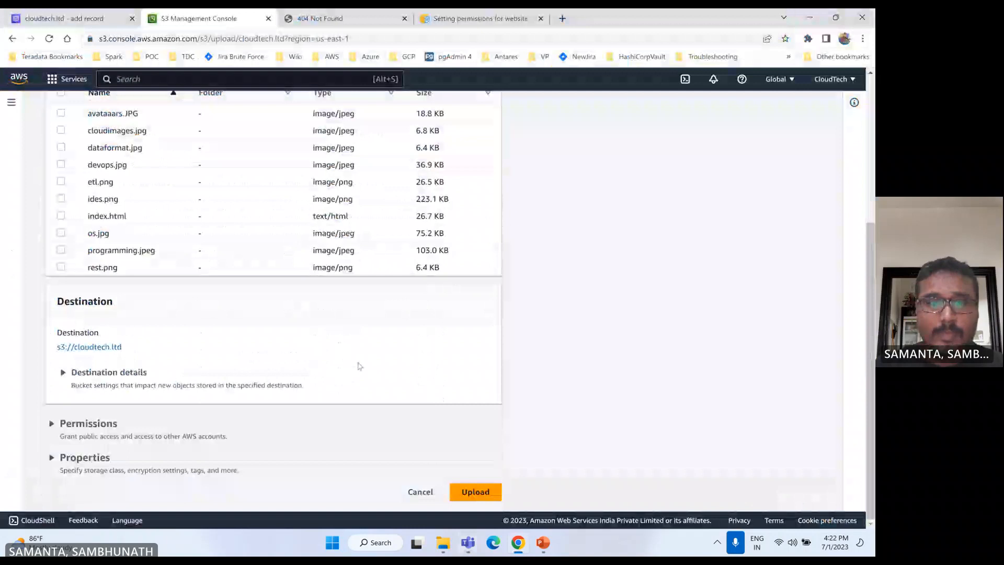
pyautogui.click(476, 491)
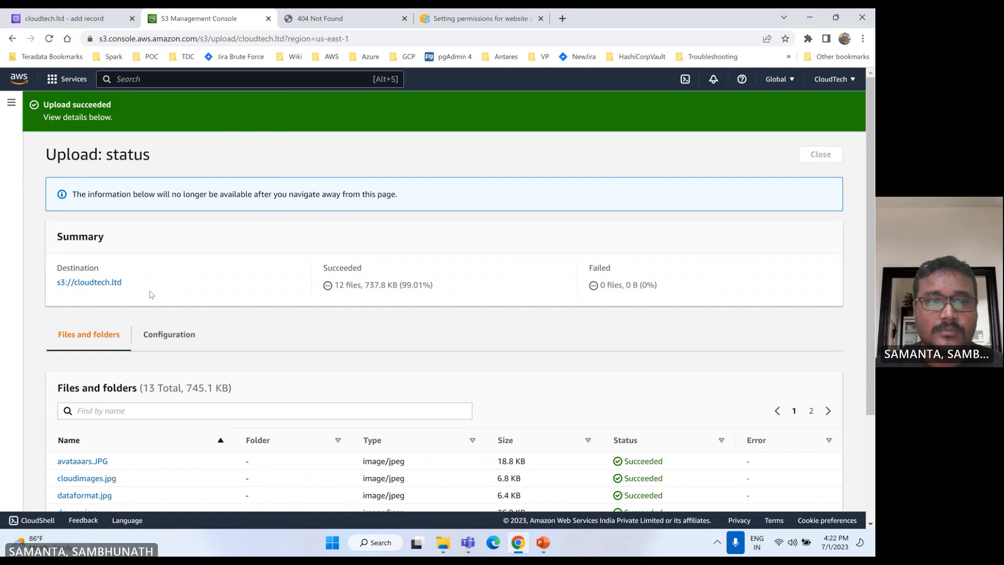
# - Reload the bucket's website endpoint page, look through the site, and check the S3 upload status
pyautogui.click(324, 19)
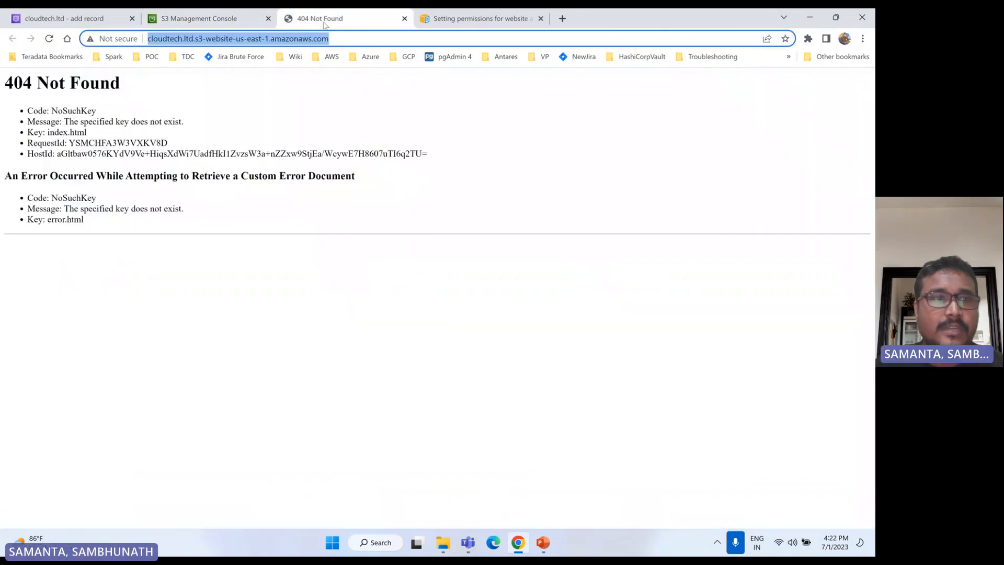
pyautogui.click(49, 38)
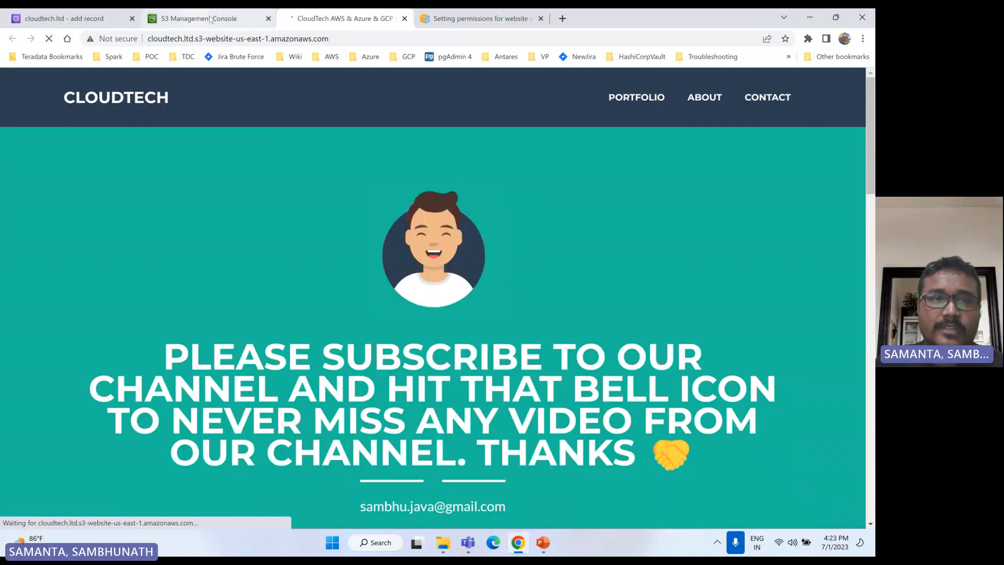
pyautogui.scroll(-5, 427, 302)
pyautogui.scroll(6, 427, 302)
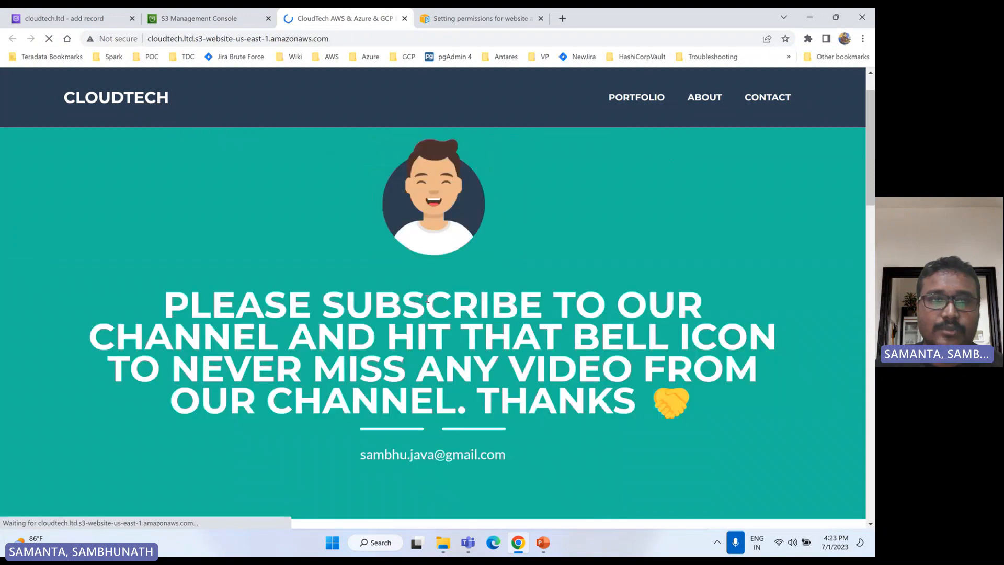
pyautogui.click(224, 18)
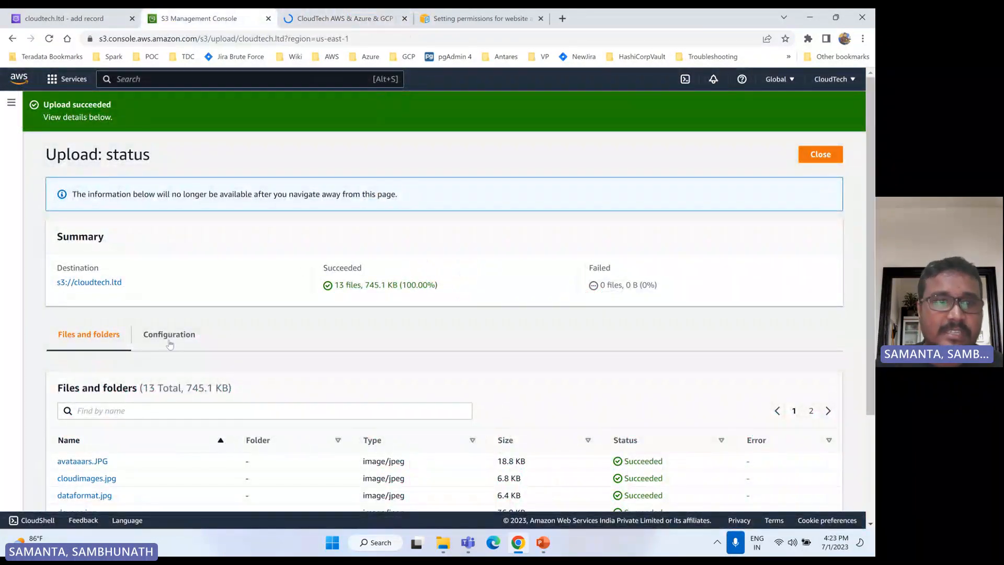
# - Start a fresh root-domain A record in the cloudtech.ltd hosted zone, with Alias enabled and traffic routed to an S3 website endpoint
pyautogui.click(76, 21)
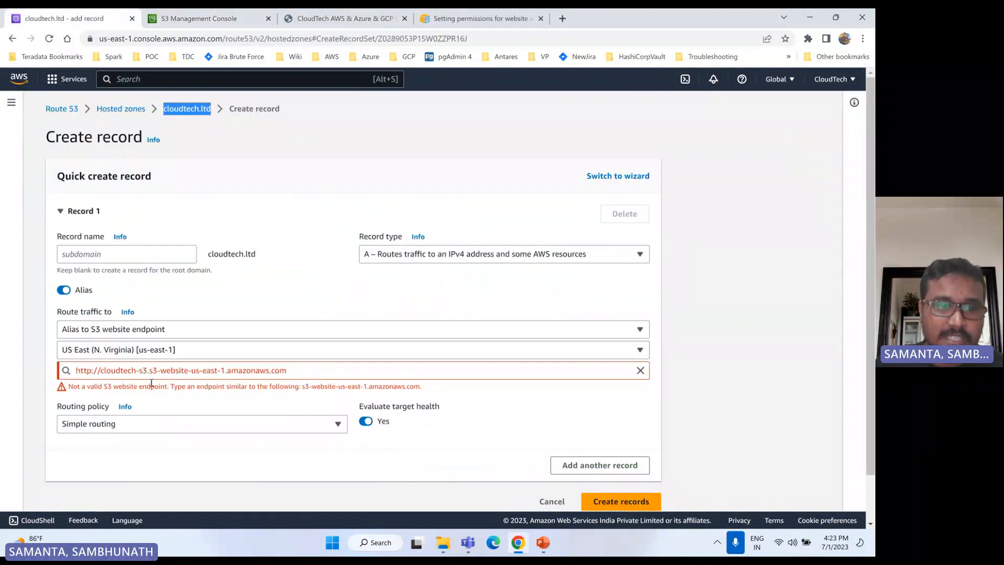
pyautogui.click(168, 109)
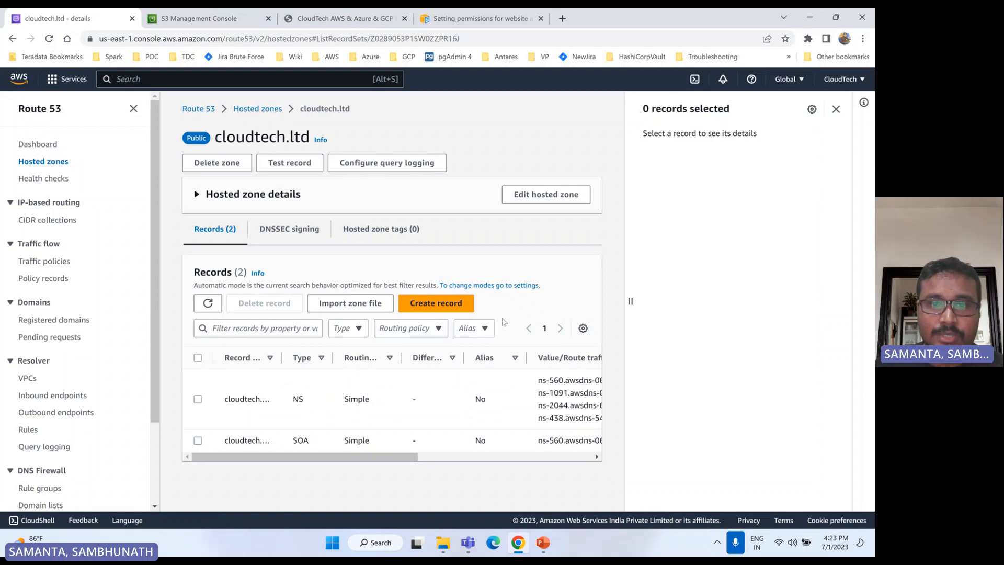
pyautogui.click(434, 305)
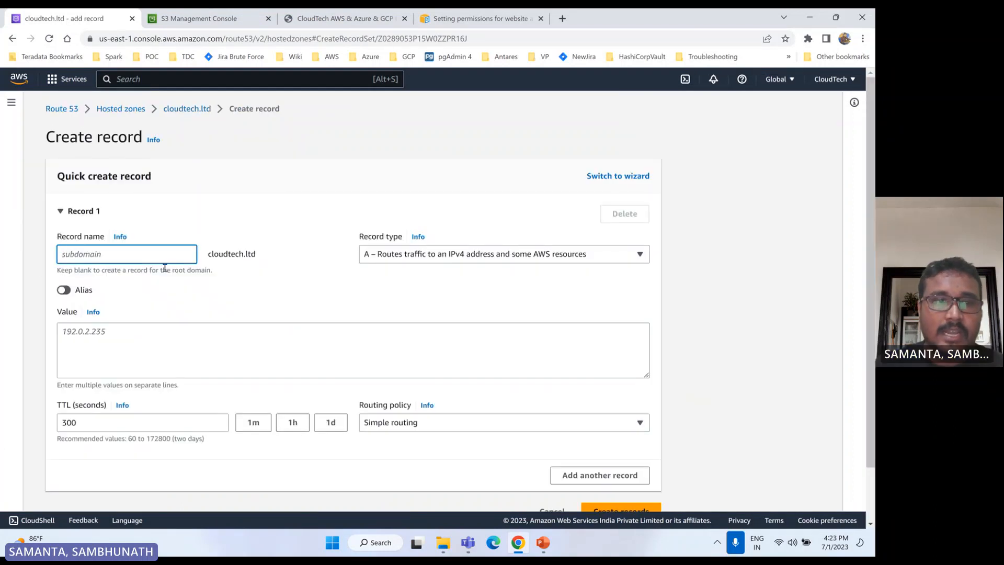
pyautogui.click(64, 289)
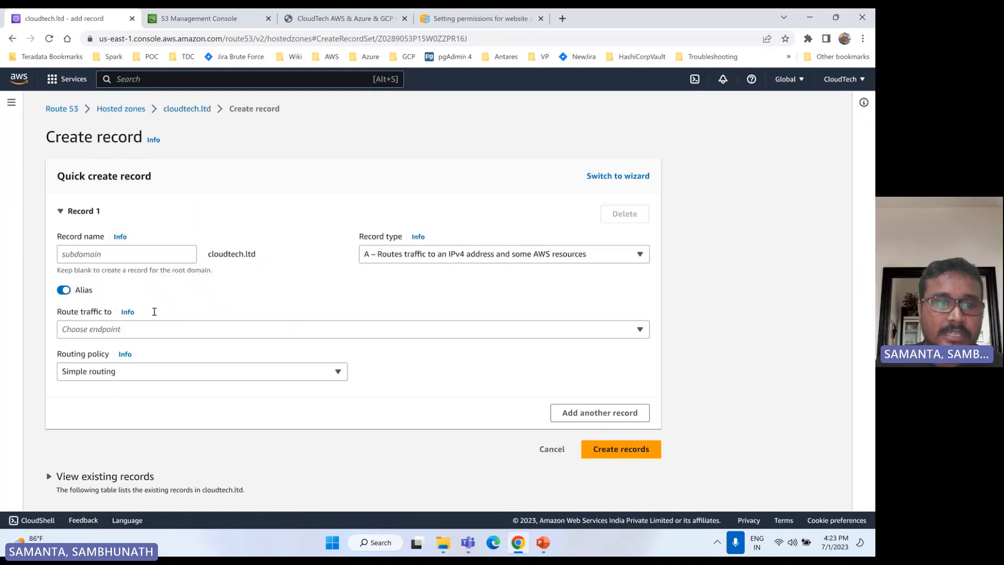
pyautogui.click(130, 329)
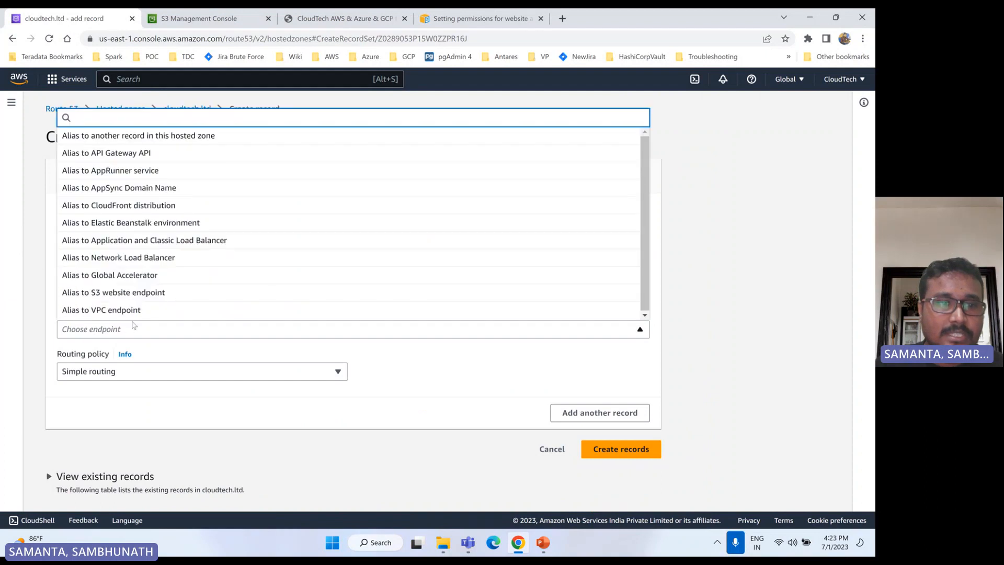
pyautogui.click(136, 292)
# - Set the alias region to US East (N. Virginia) [us-east-1] and choose the s3-website-us-east-1.amazonaws.com endpoint for cloudtech.ltd
pyautogui.click(111, 332)
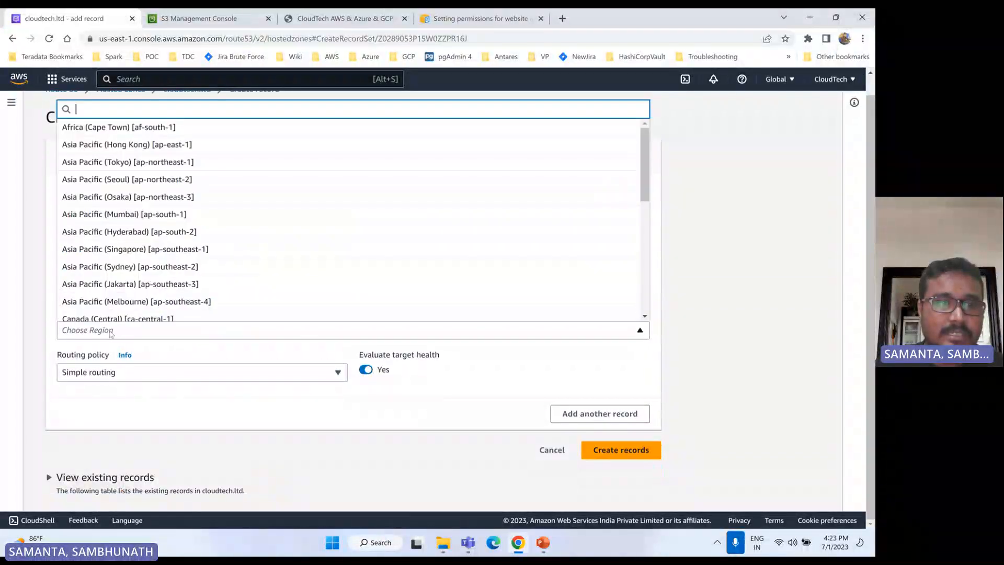
pyautogui.write('us')
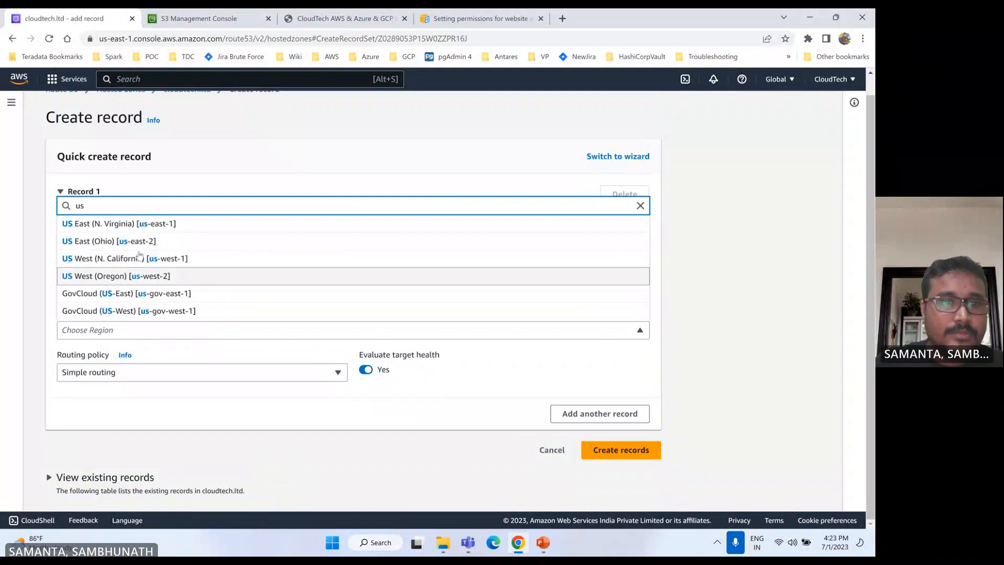
pyautogui.click(167, 224)
pyautogui.click(107, 352)
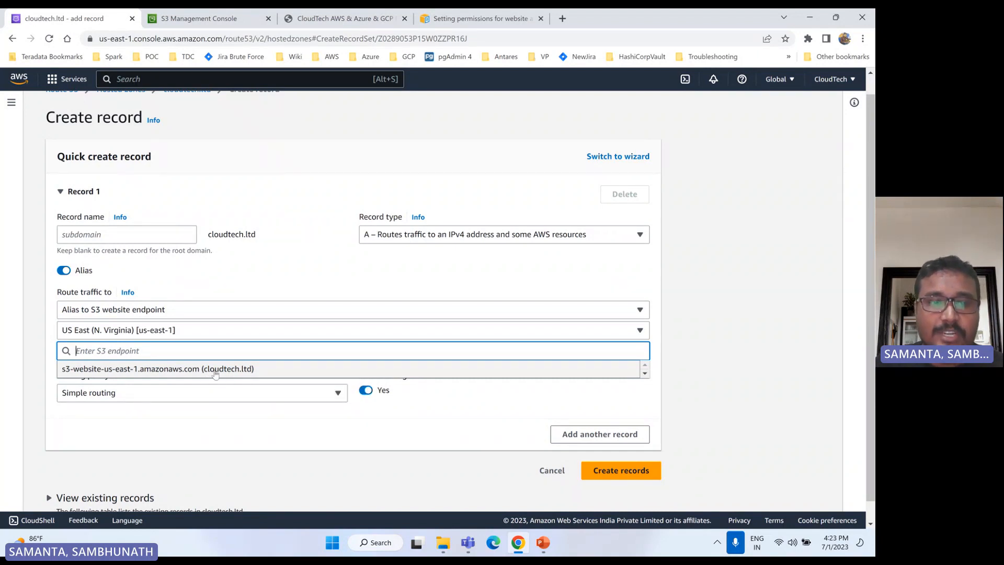
pyautogui.click(209, 371)
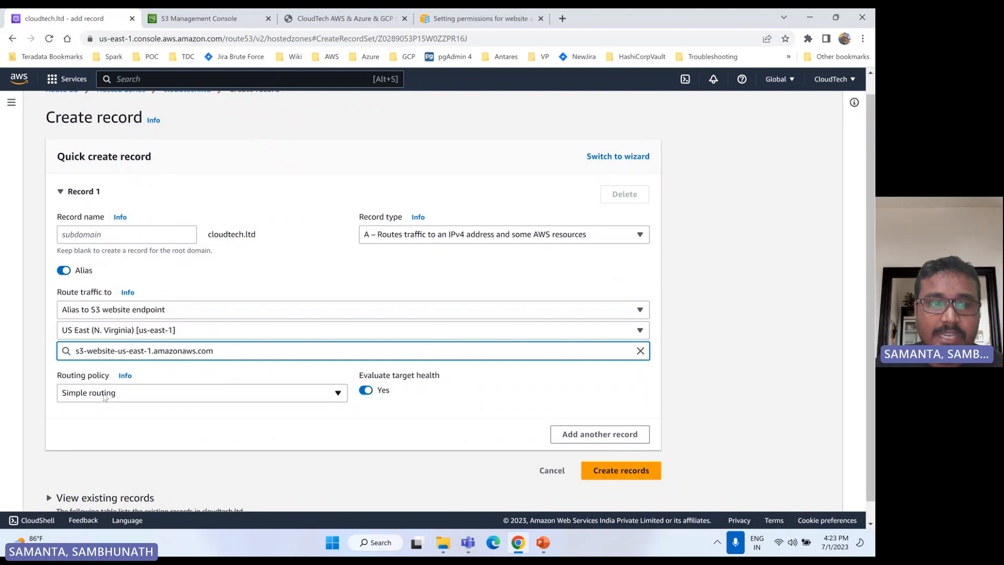
# - Keep Simple routing as the routing policy, create the alias record, and review the hosted zone's record list
pyautogui.click(144, 400)
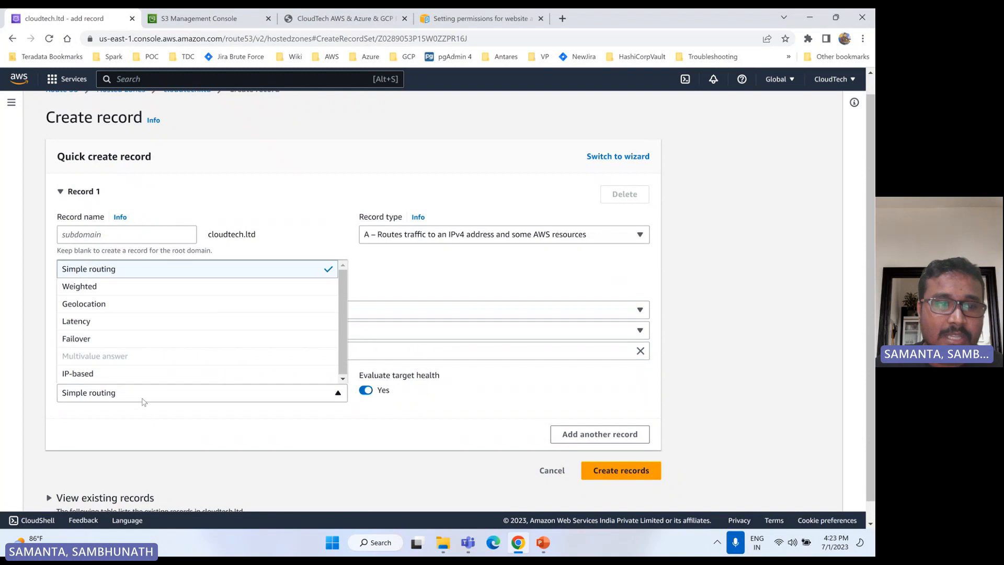
pyautogui.click(104, 271)
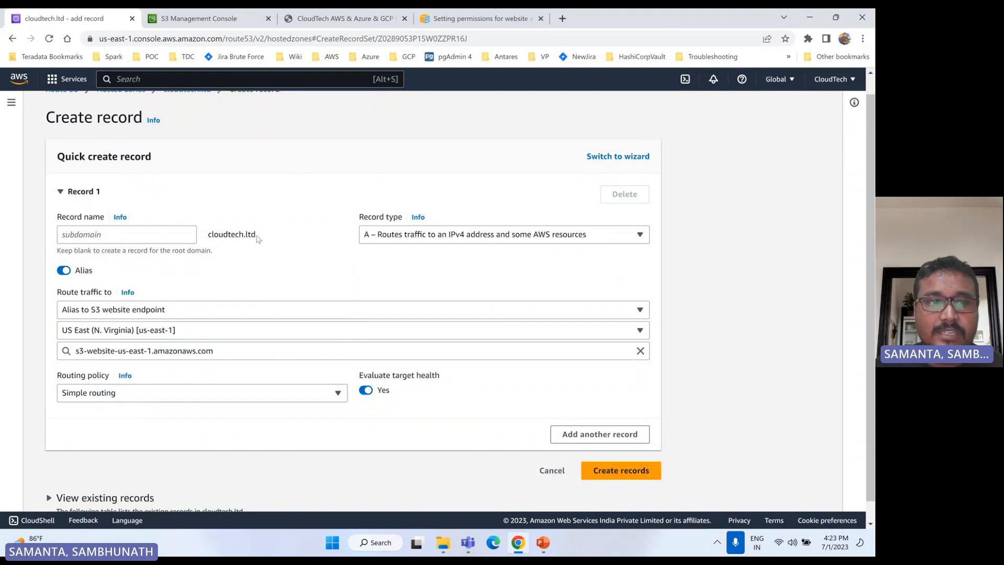
pyautogui.click(617, 470)
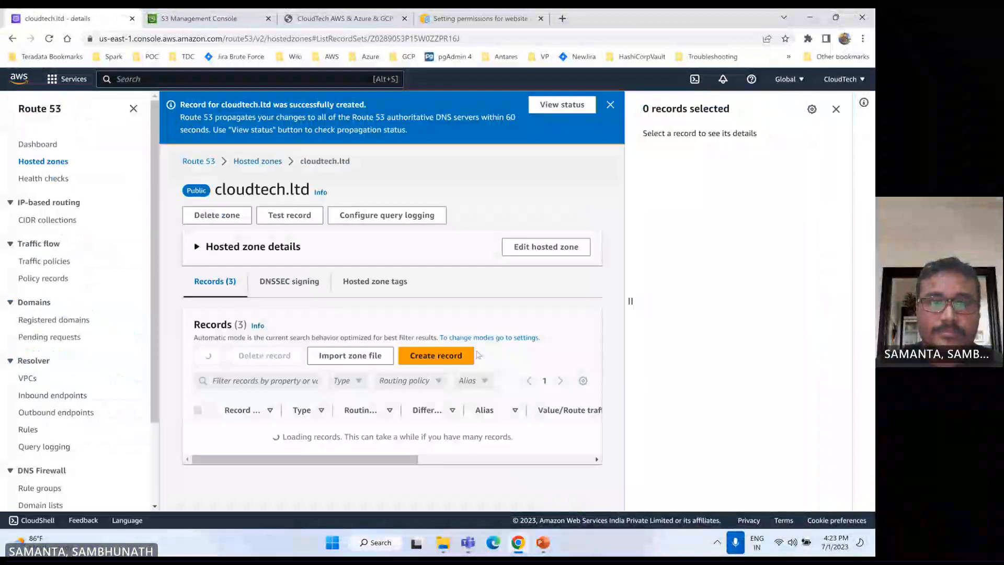
pyautogui.scroll(-1, 370, 467)
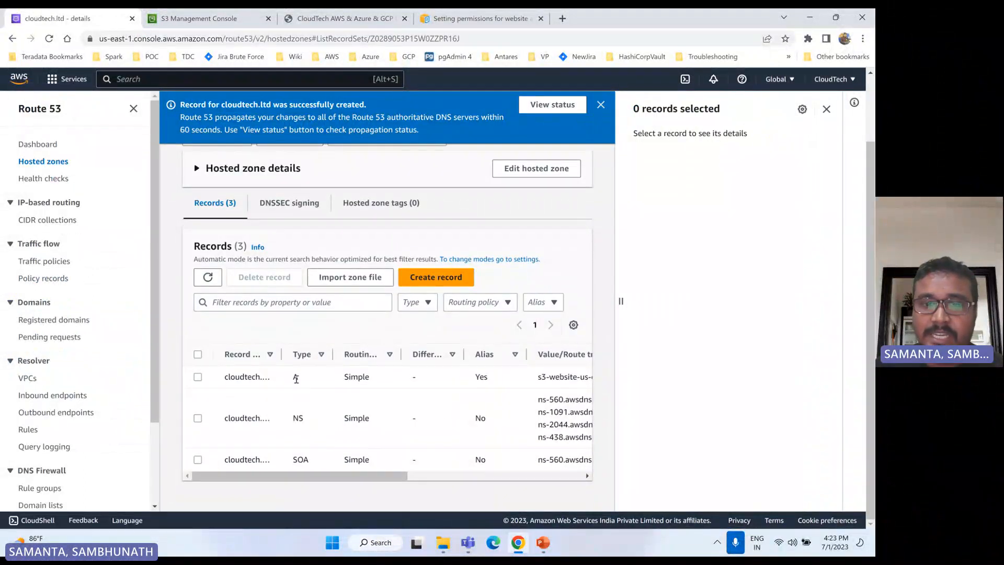
pyautogui.scroll(3, 364, 395)
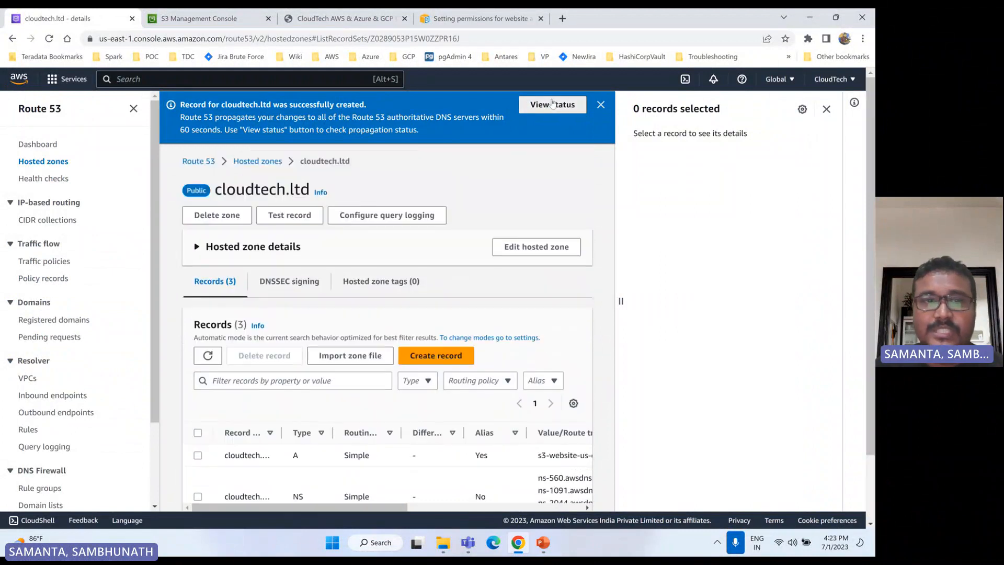
# - Check the new record's propagation status, refreshing it repeatedly, and return to the cloudtech.ltd hosted zone's record list
pyautogui.click(553, 104)
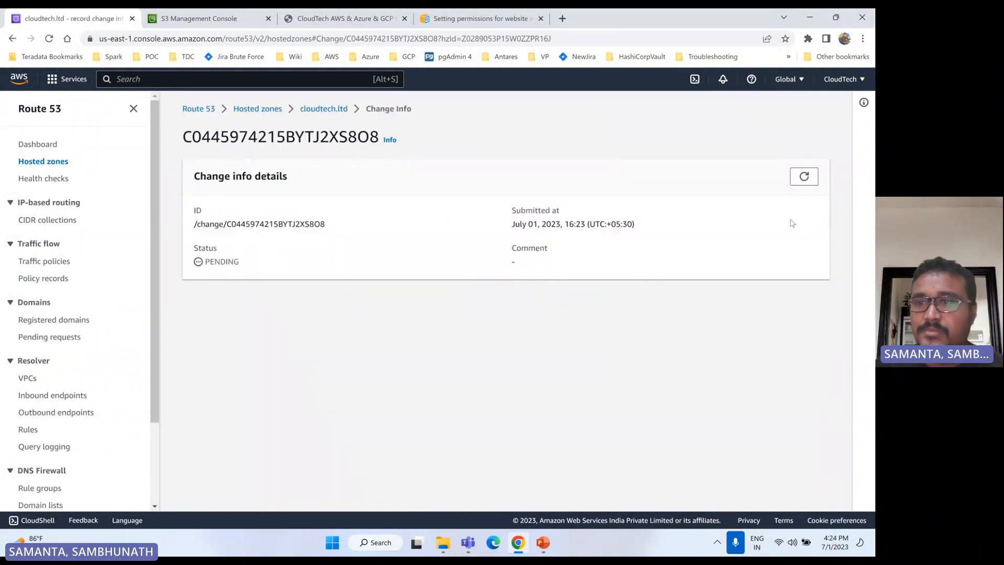
pyautogui.click(804, 176)
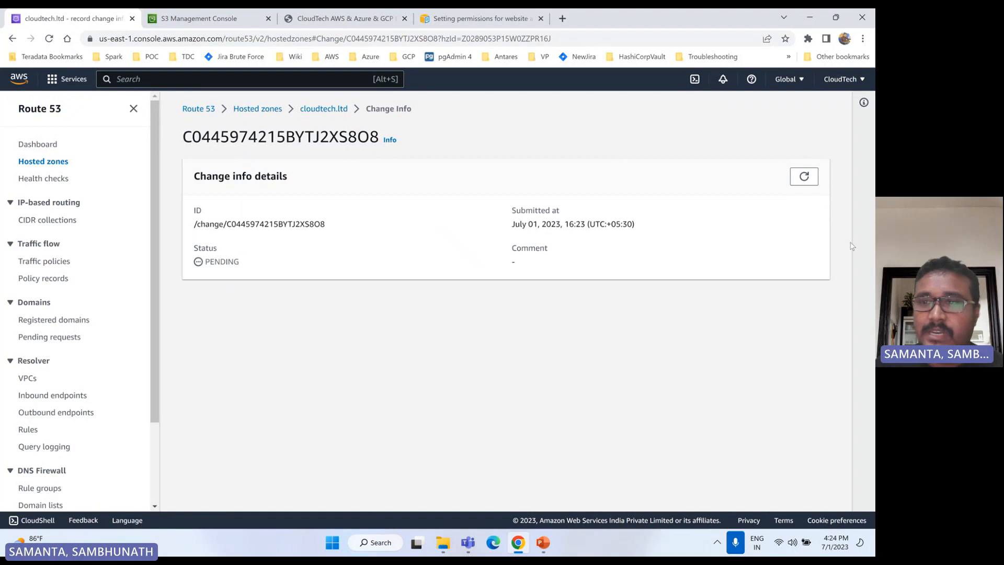
pyautogui.click(804, 177)
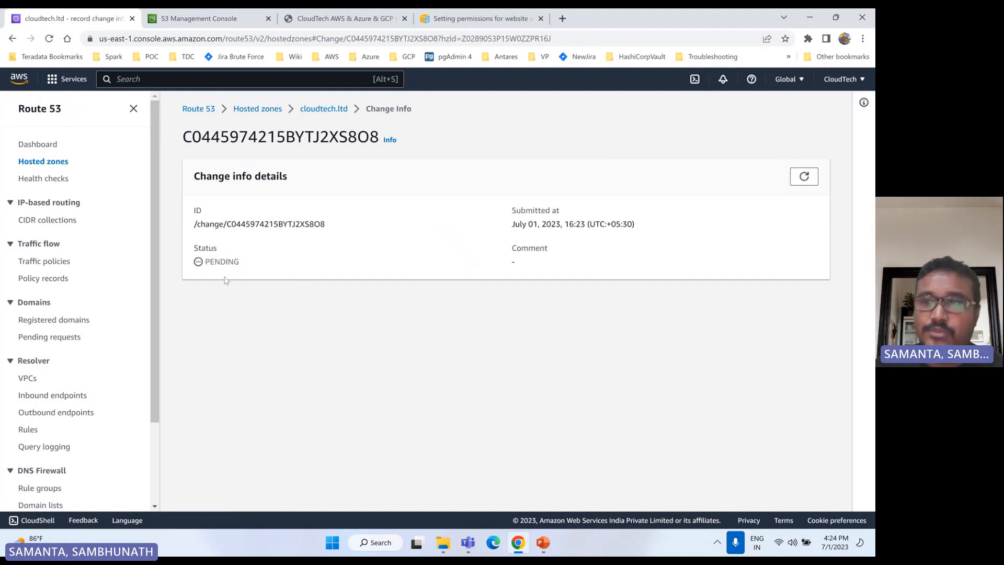
pyautogui.click(805, 179)
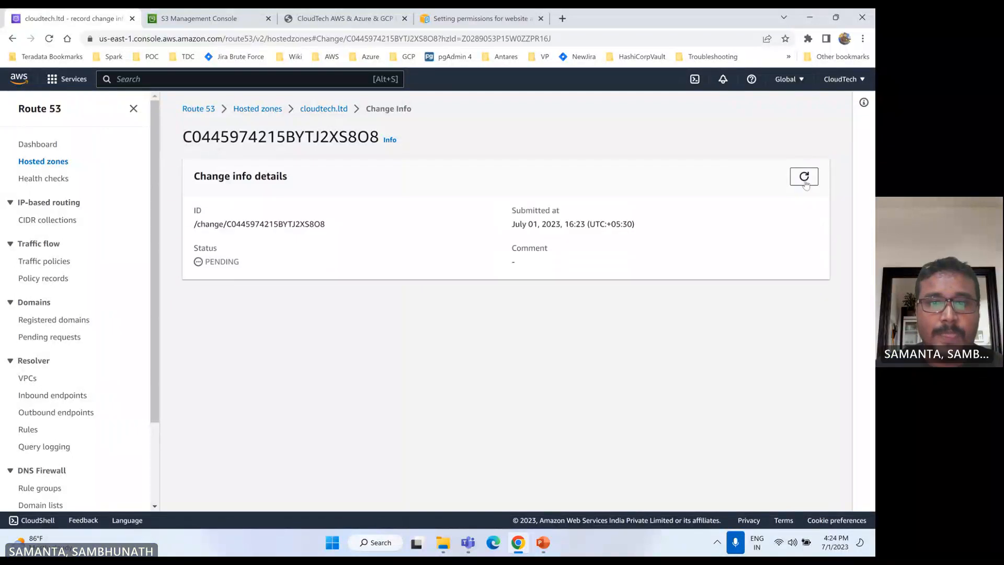
pyautogui.click(808, 179)
pyautogui.click(809, 178)
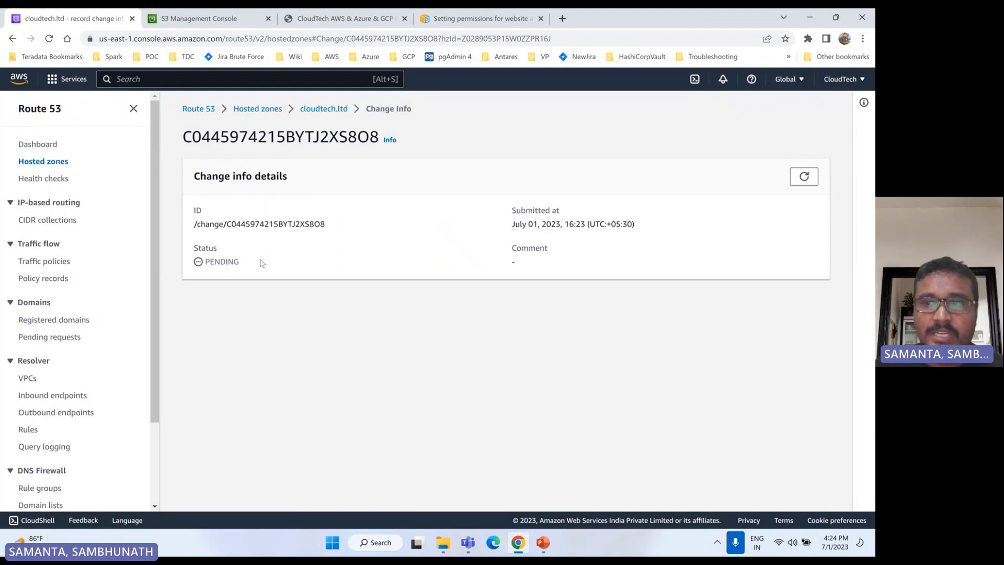
pyautogui.click(814, 179)
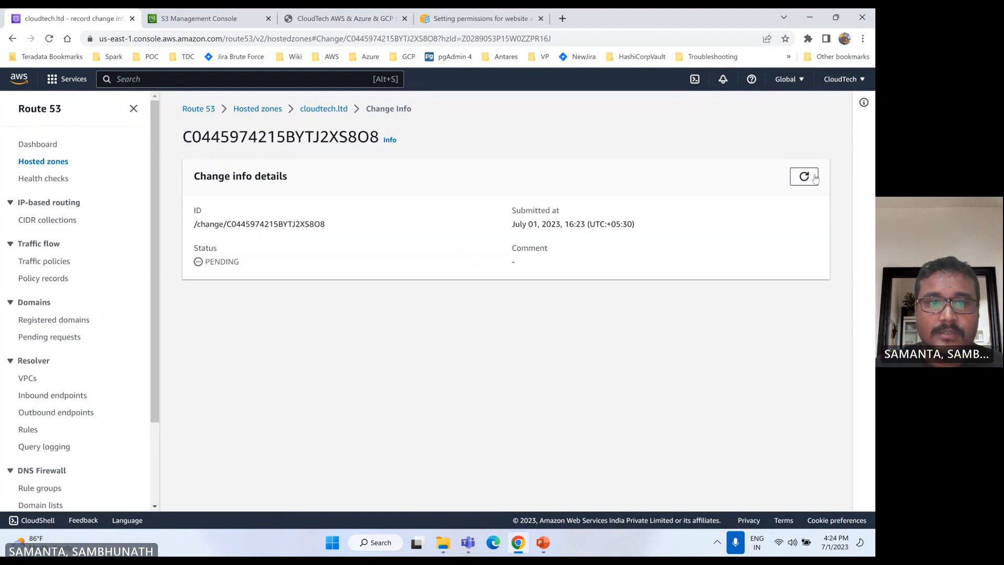
pyautogui.click(814, 180)
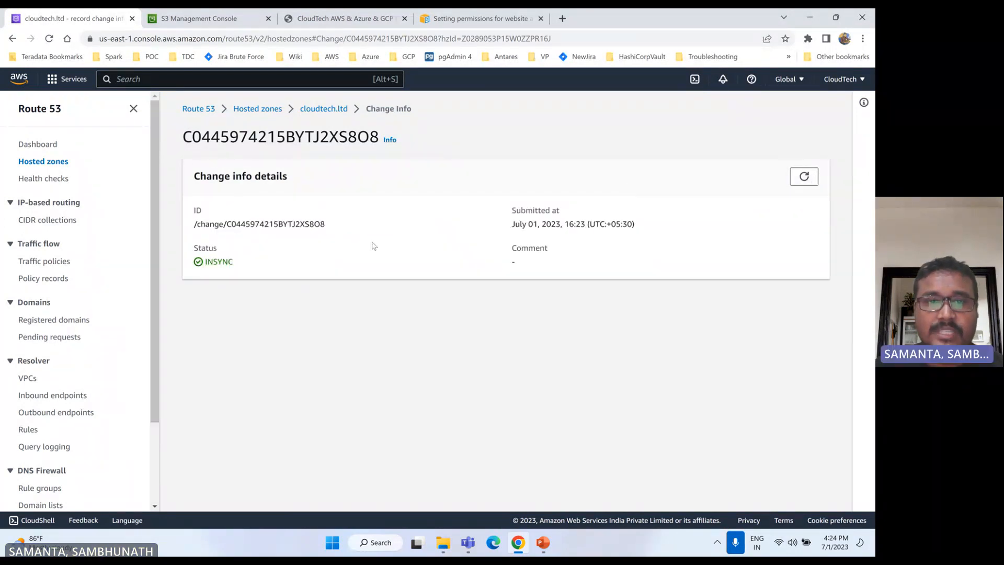
pyautogui.click(324, 108)
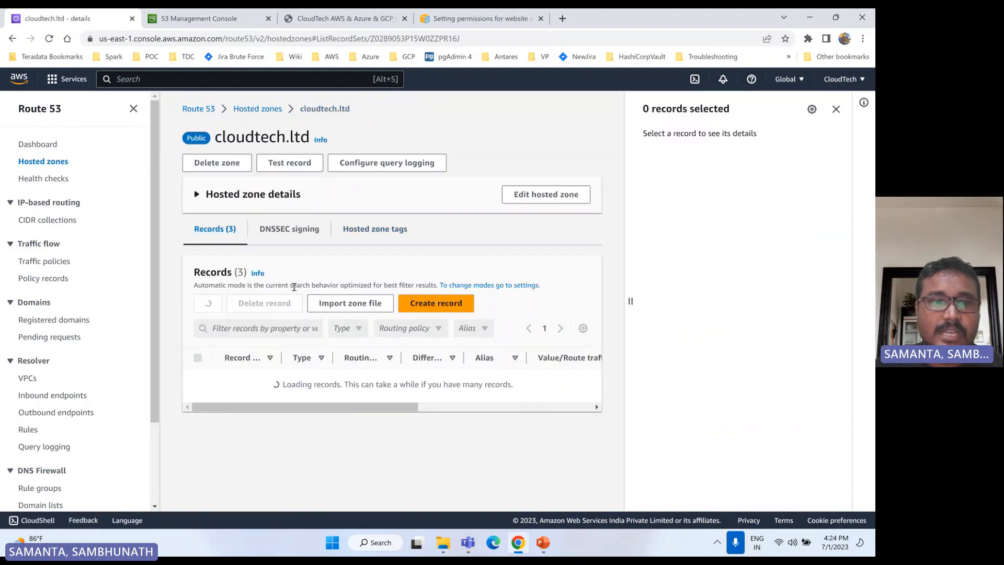
pyautogui.scroll(-1, 316, 413)
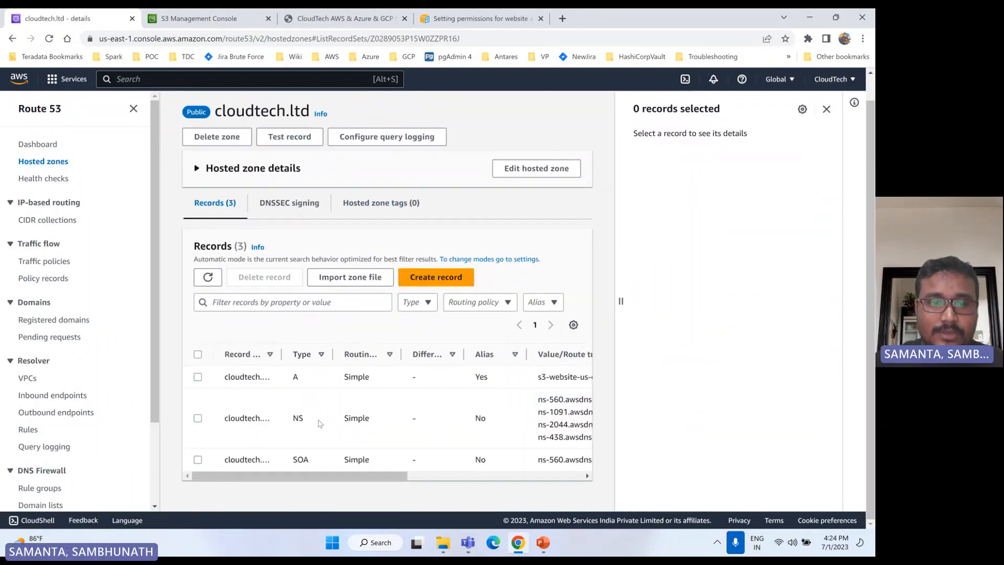
# - Widen the record name column, load cloudtech.ltd in an Incognito window, examine the bucket name in the response, and close that window
pyautogui.moveTo(282, 354); pyautogui.dragTo(369, 356)
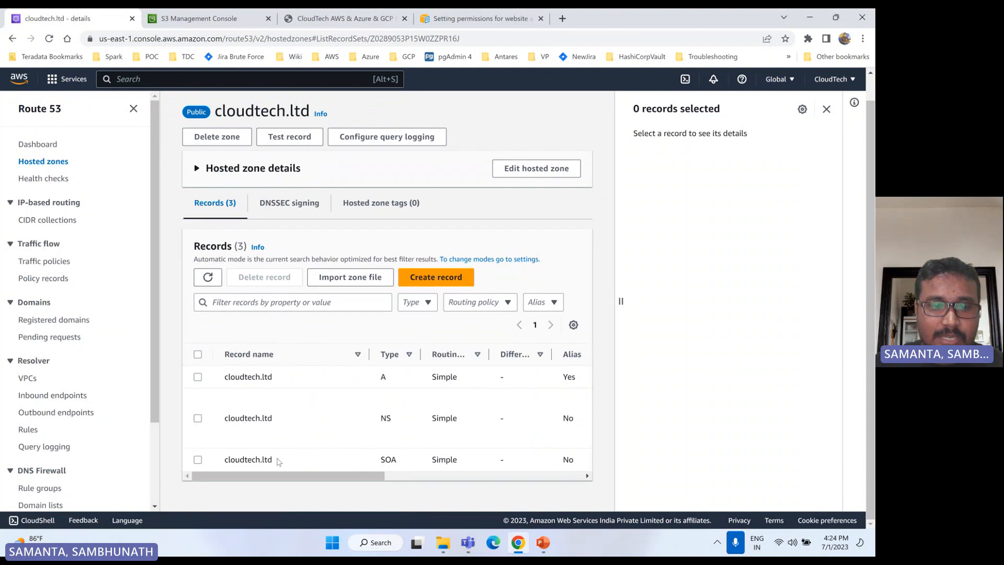
pyautogui.doubleClick(259, 461)
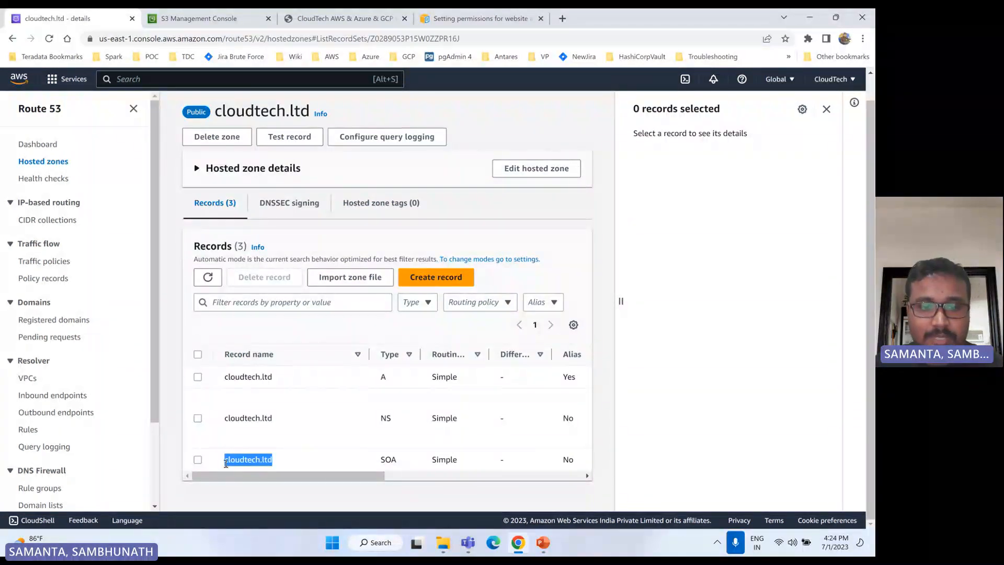
pyautogui.hotkey('ctrl', 'c')
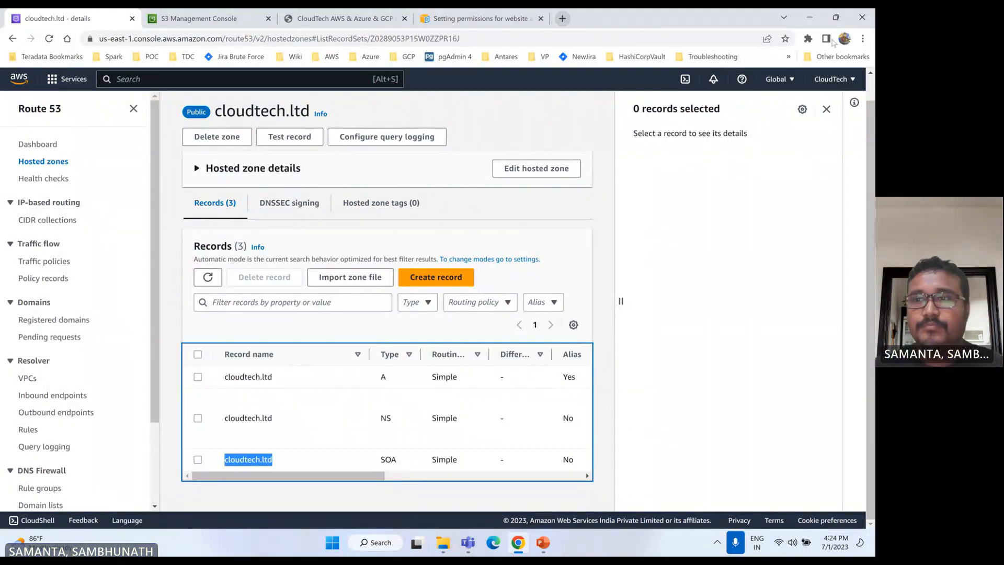
pyautogui.click(863, 38)
pyautogui.click(749, 86)
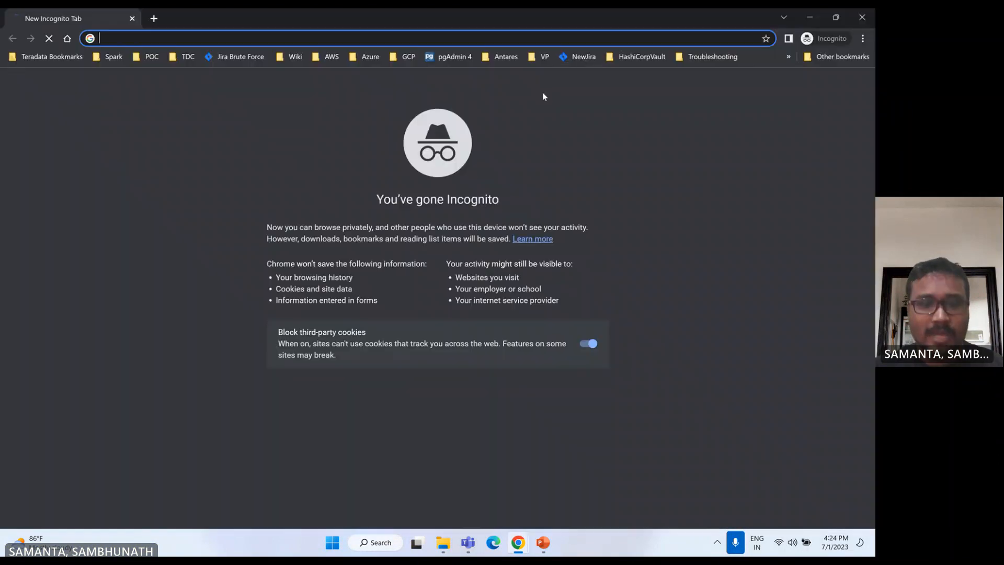
pyautogui.hotkey('ctrl', 'v')
pyautogui.press('Return')
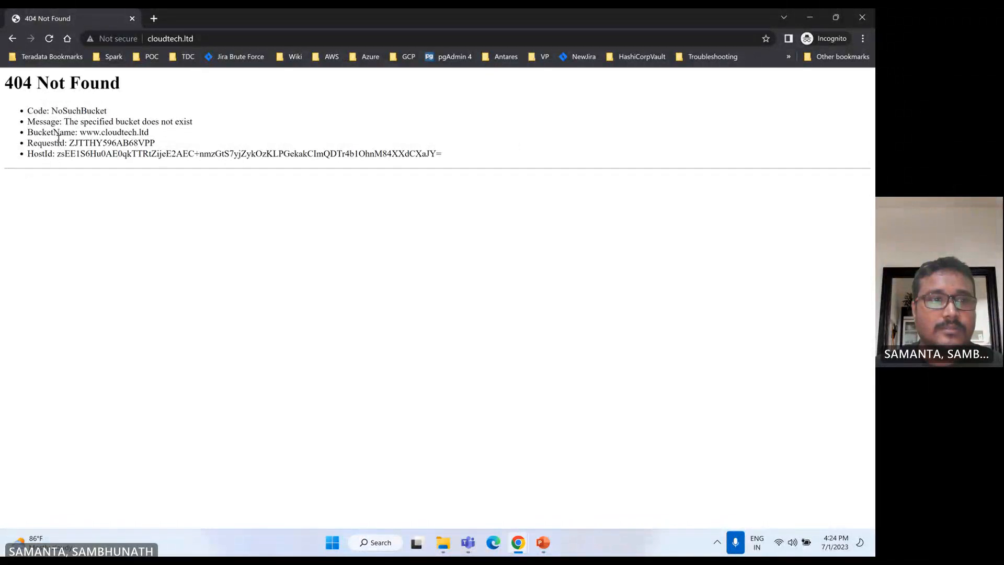
pyautogui.moveTo(80, 132); pyautogui.dragTo(167, 137)
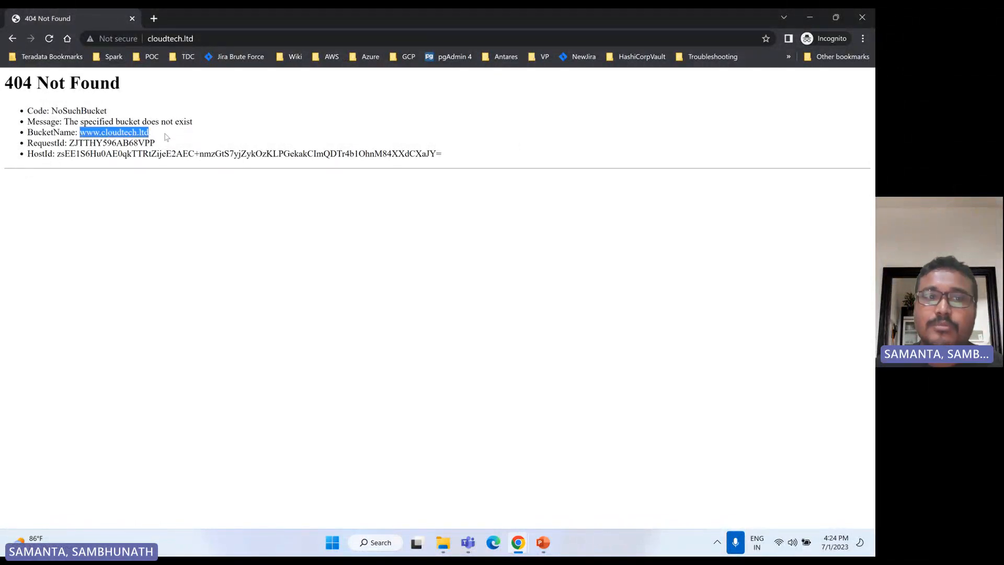
pyautogui.click(860, 23)
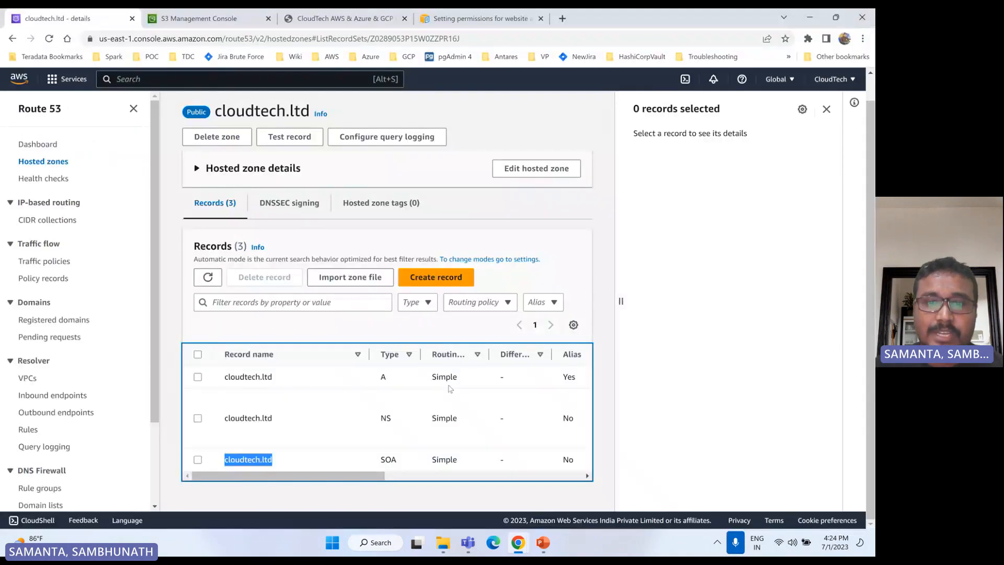
# - Start a new record named www in the cloudtech.ltd hosted zone with Alias enabled, and look through the alias endpoint choices
pyautogui.click(826, 108)
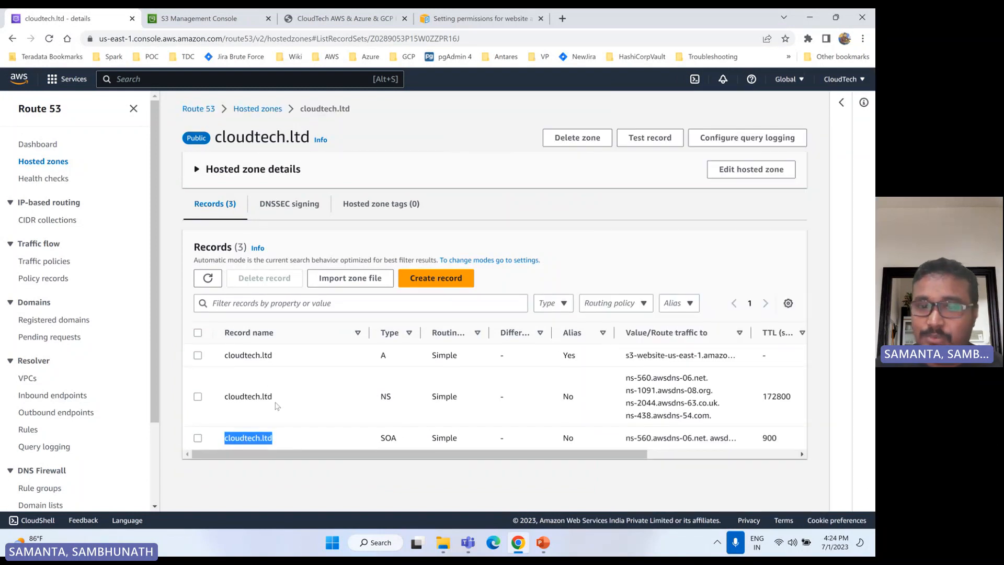
pyautogui.click(451, 285)
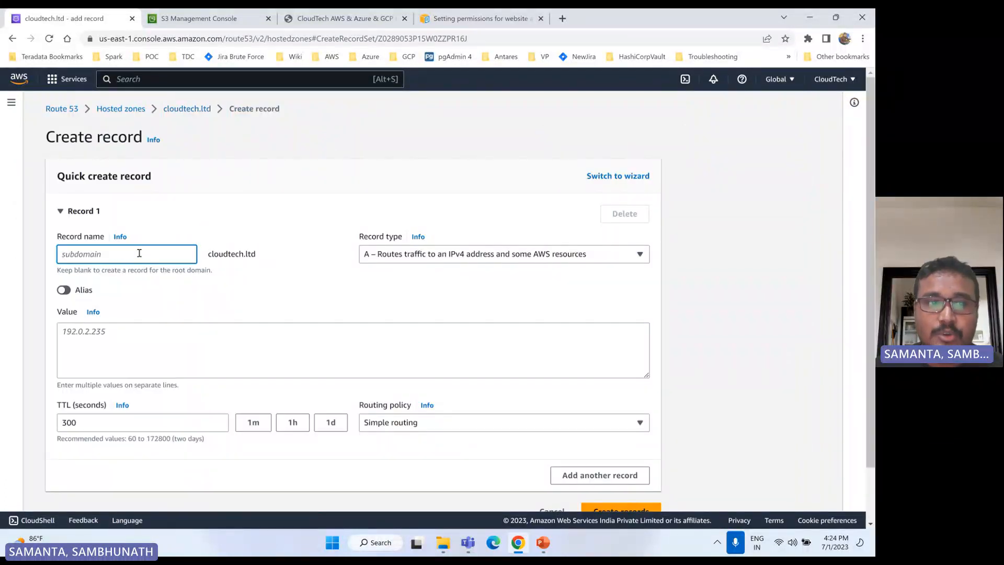
pyautogui.write('www')
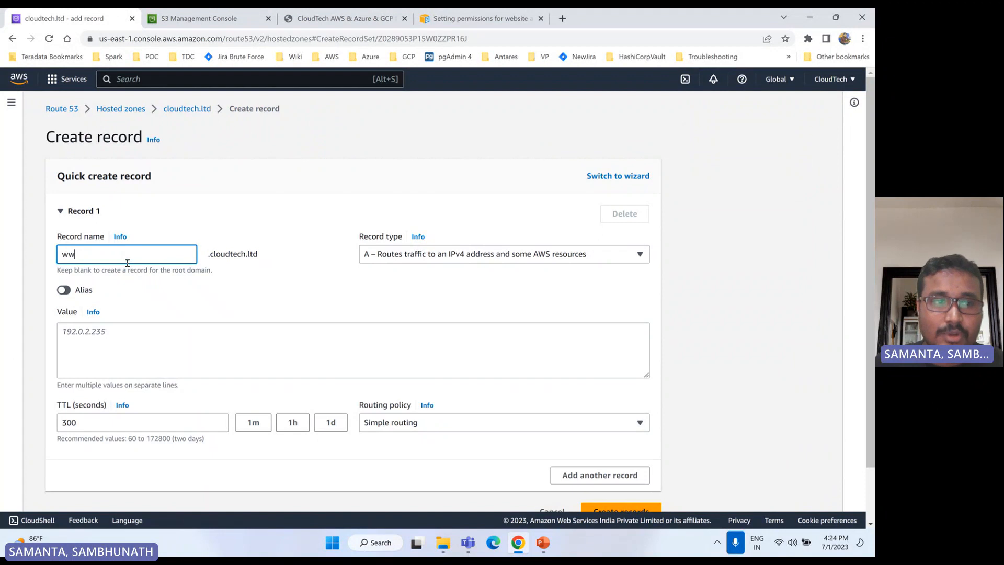
pyautogui.click(68, 291)
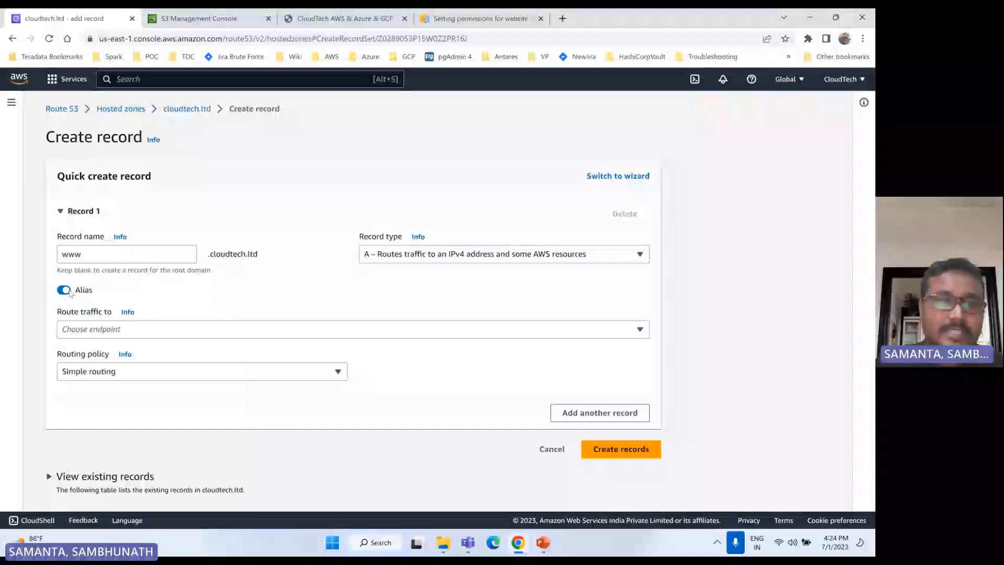
pyautogui.click(140, 335)
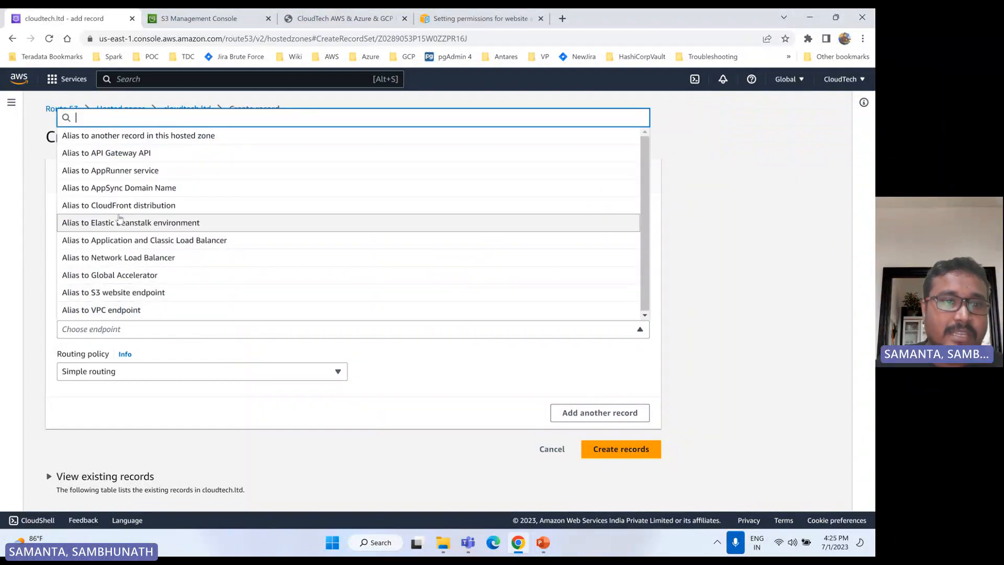
pyautogui.click(142, 335)
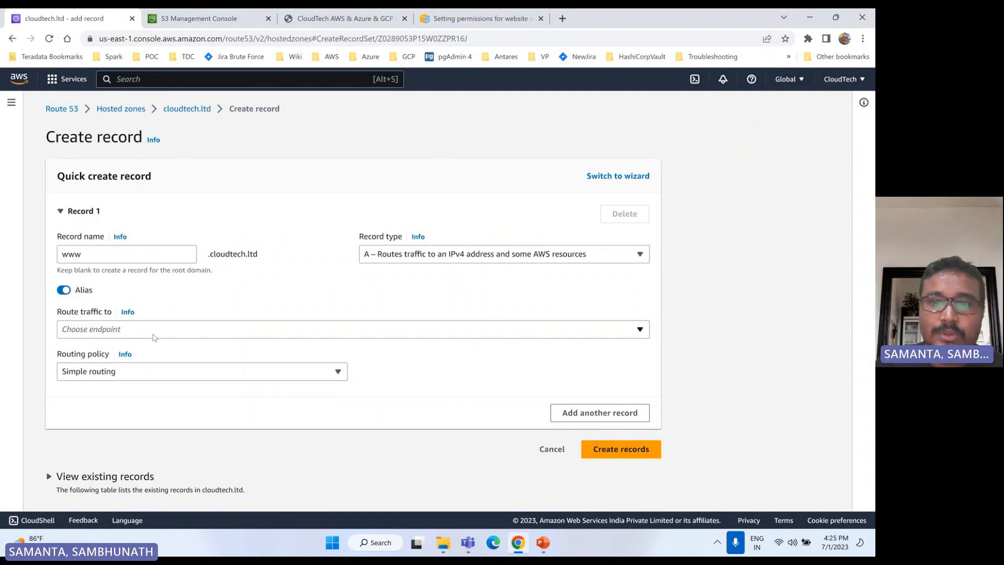
# - Try to make the www record a CNAME alias to another record in this hosted zone, and return to the cloudtech.ltd zone
pyautogui.click(482, 260)
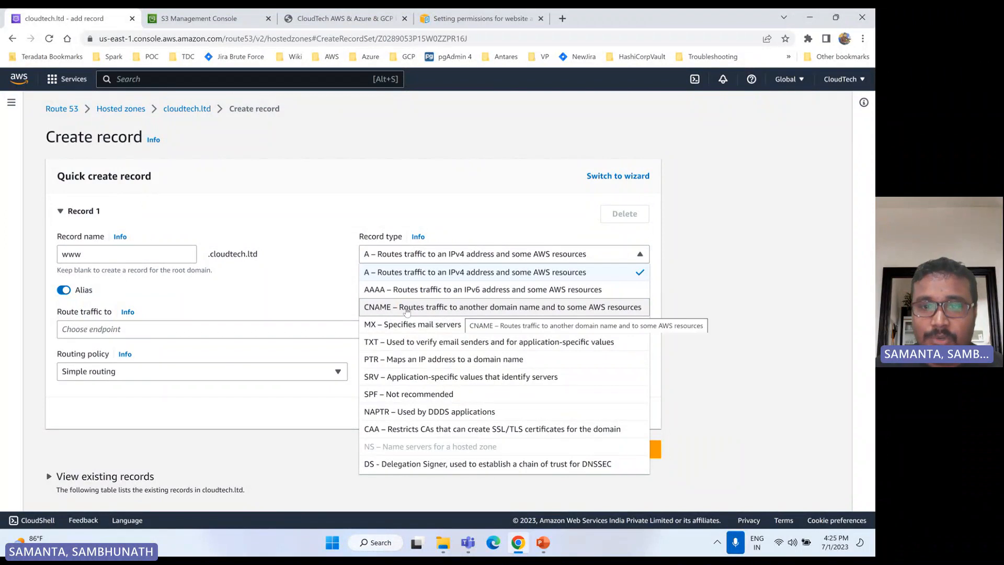
pyautogui.click(436, 308)
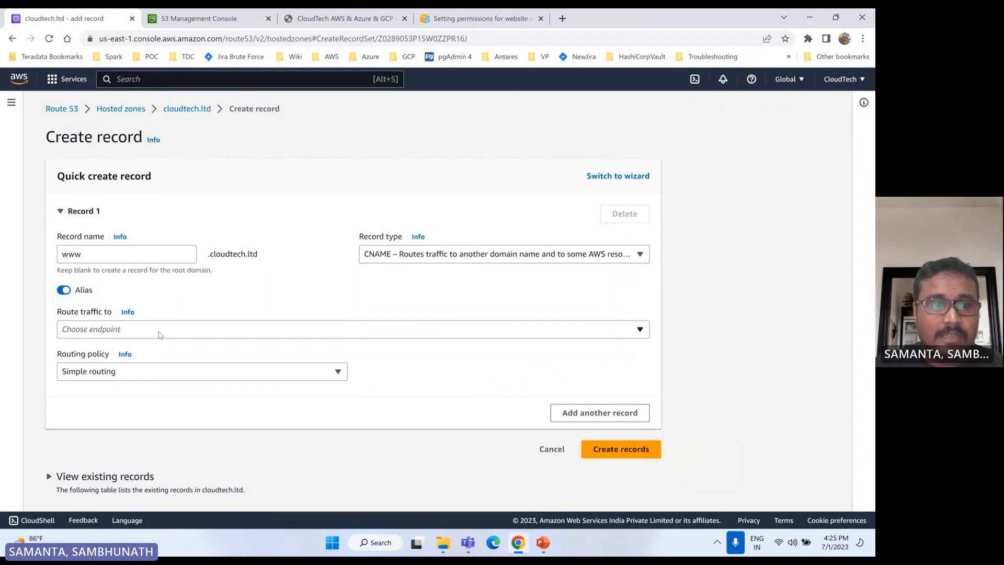
pyautogui.click(160, 335)
pyautogui.click(173, 137)
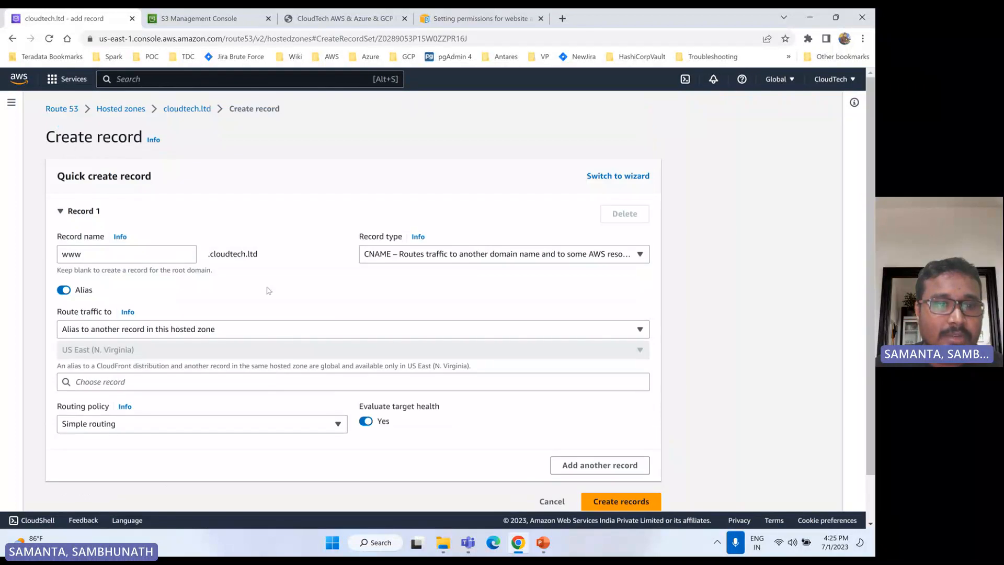
pyautogui.click(109, 384)
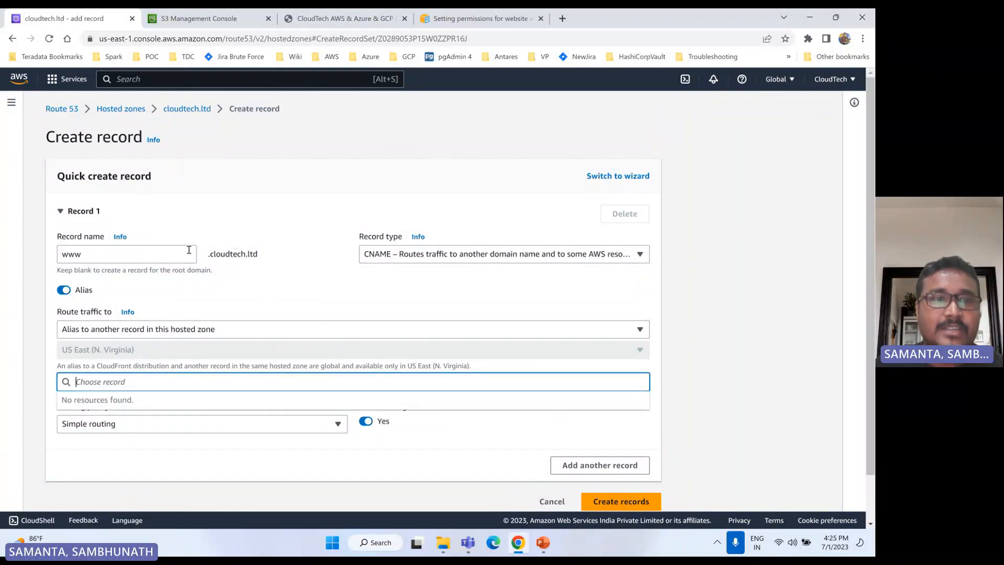
pyautogui.click(184, 110)
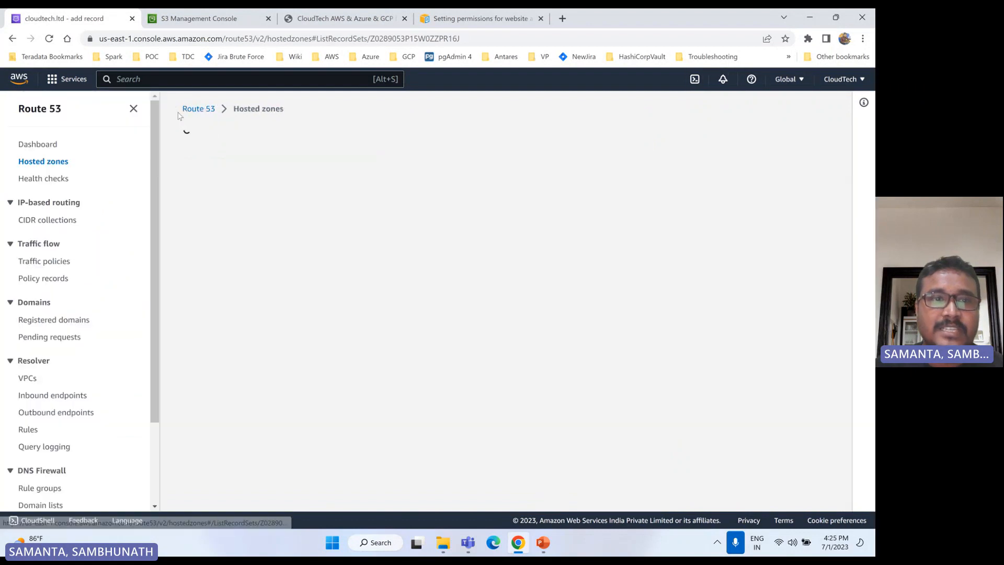
pyautogui.click(204, 19)
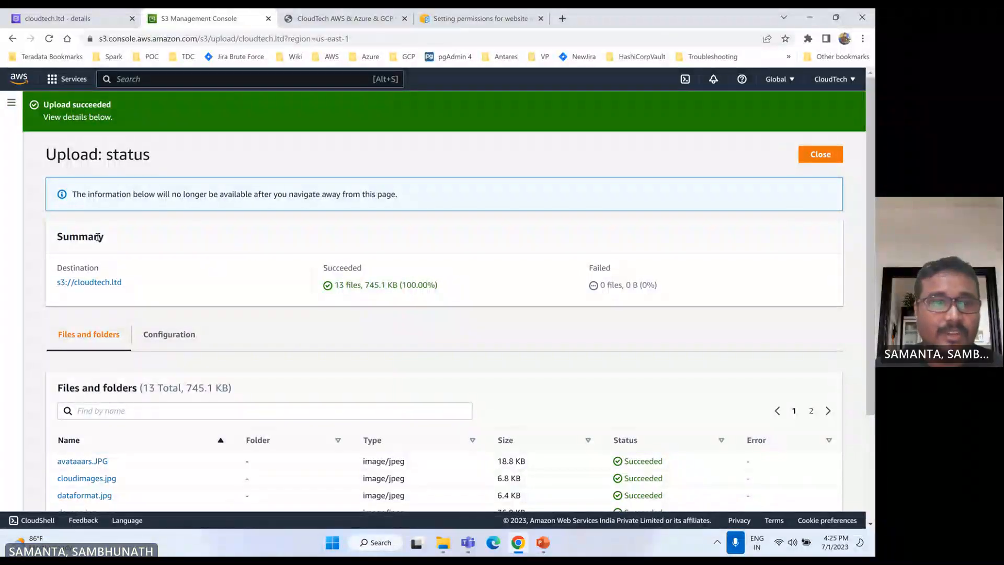
pyautogui.click(78, 287)
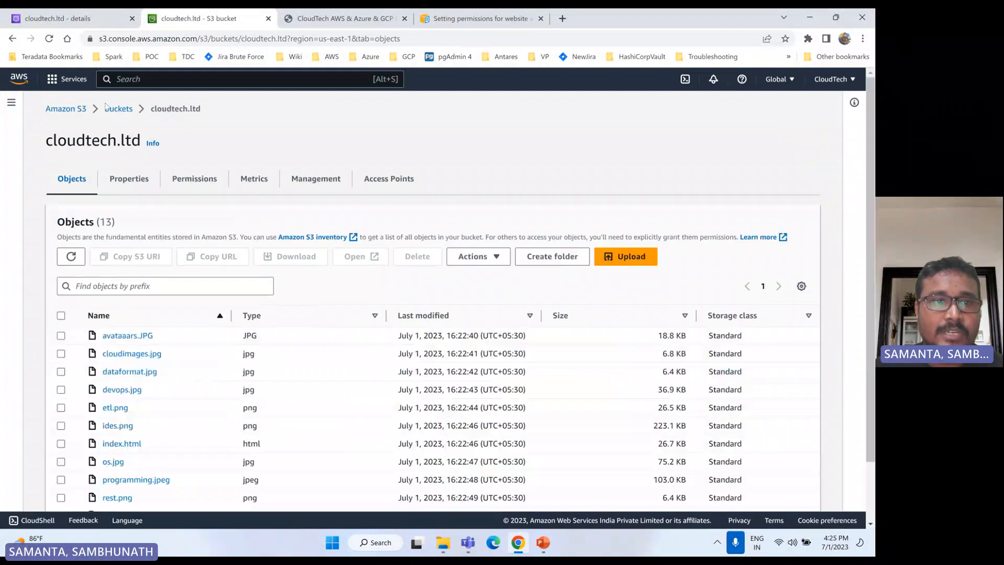
pyautogui.click(122, 109)
pyautogui.click(796, 208)
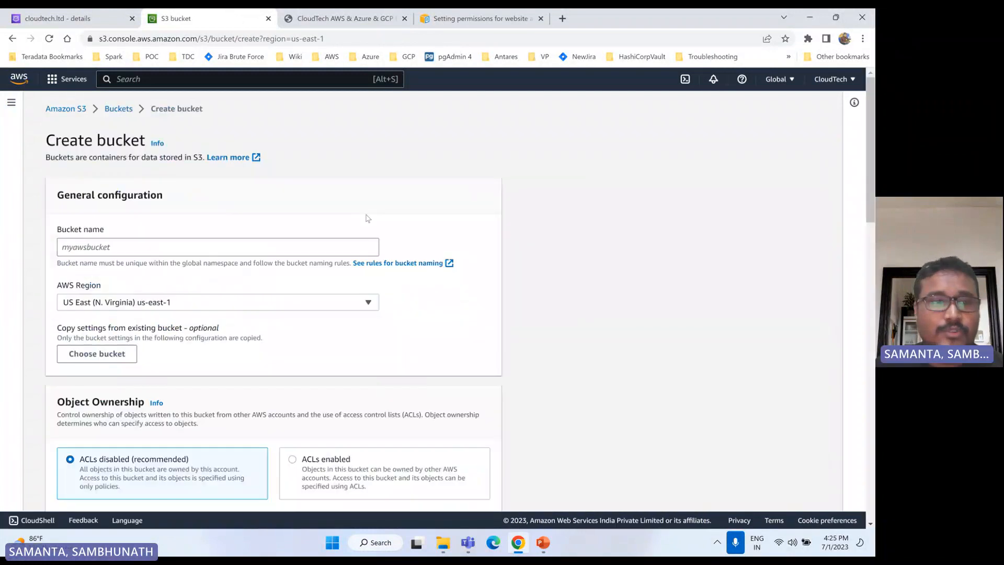
pyautogui.click(101, 248)
pyautogui.write('cloudtech.ltd')
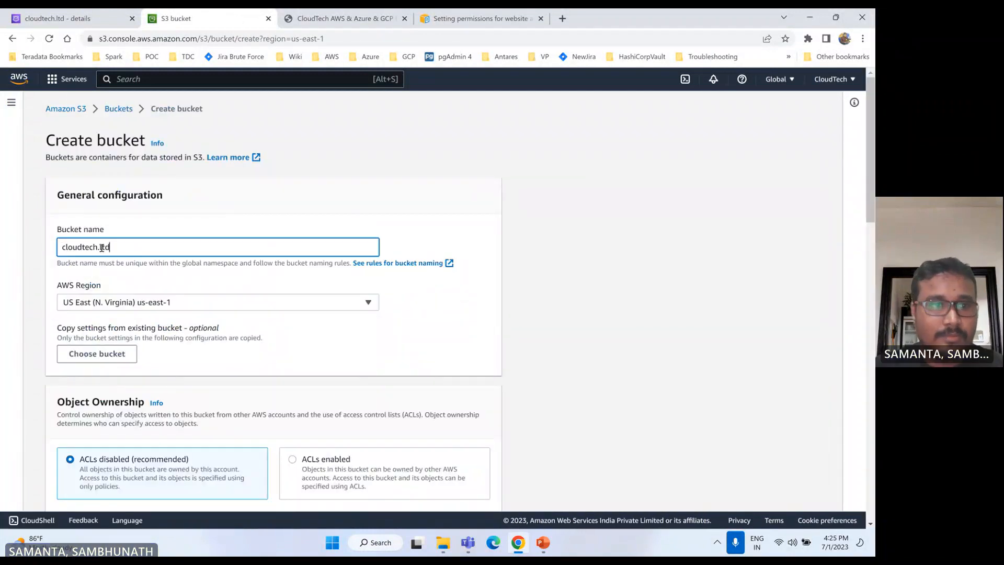
pyautogui.click(61, 248)
pyautogui.write('www.')
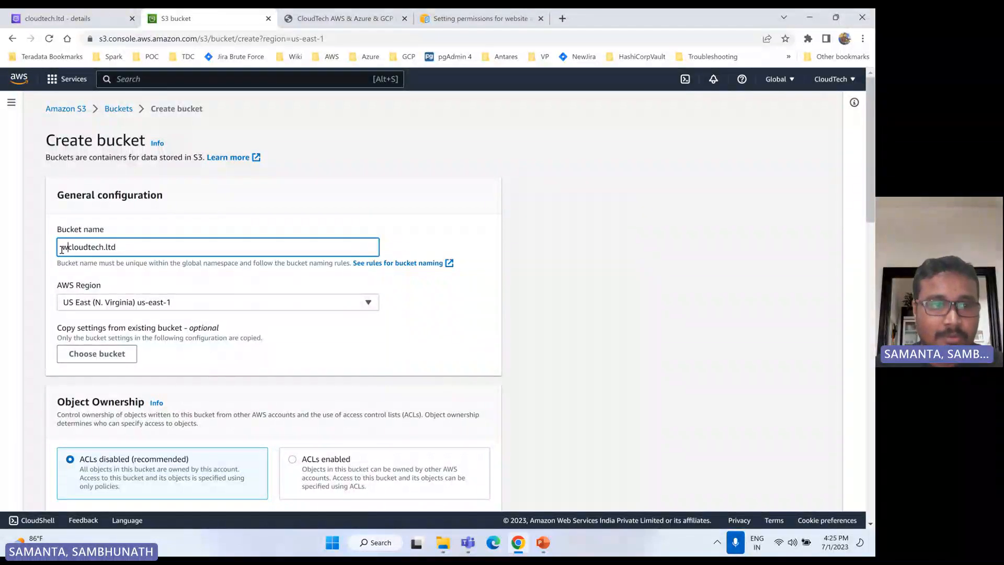
pyautogui.write('.')
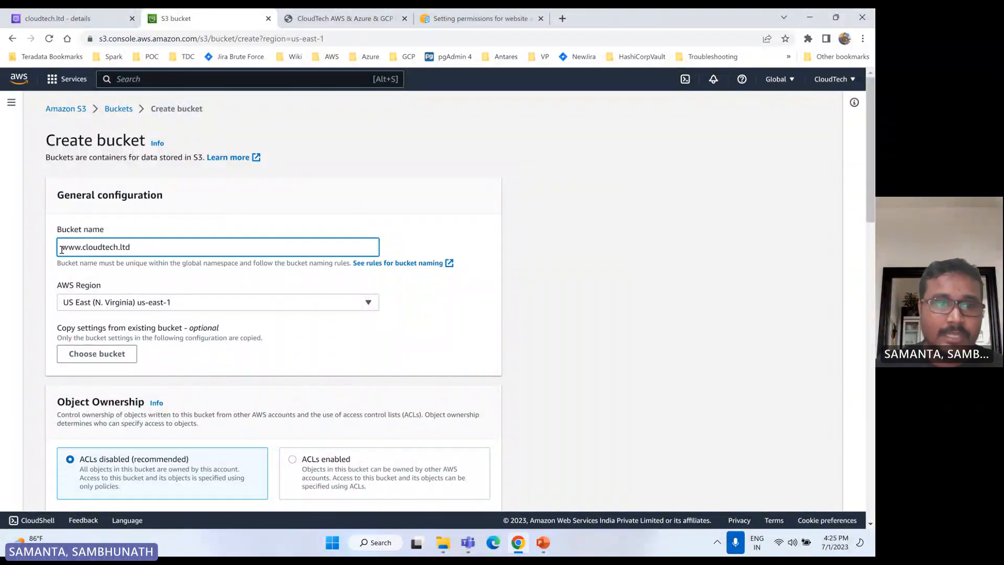
pyautogui.click(202, 221)
# - Turn off Block all public access, acknowledge the public access warning, and create the bucket with the remaining default settings
pyautogui.scroll(-3, 117, 358)
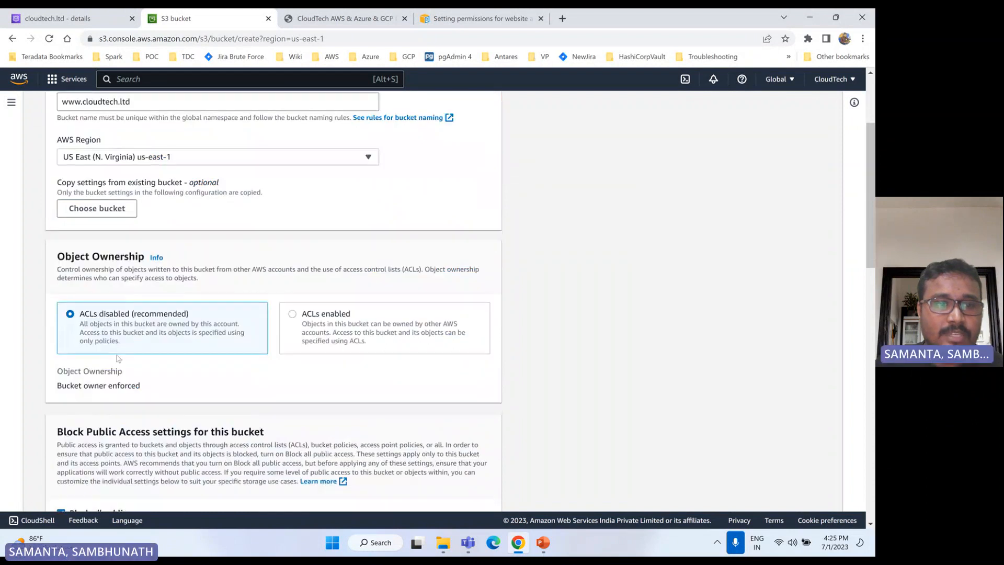
pyautogui.scroll(-4, 118, 359)
pyautogui.click(61, 316)
pyautogui.scroll(-6, 63, 321)
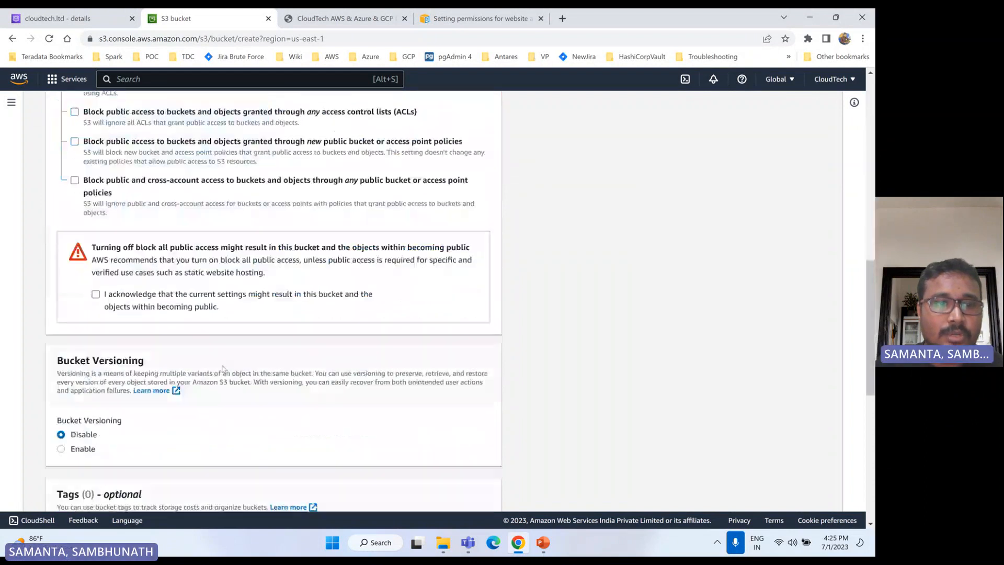
pyautogui.click(95, 294)
pyautogui.scroll(-8, 226, 352)
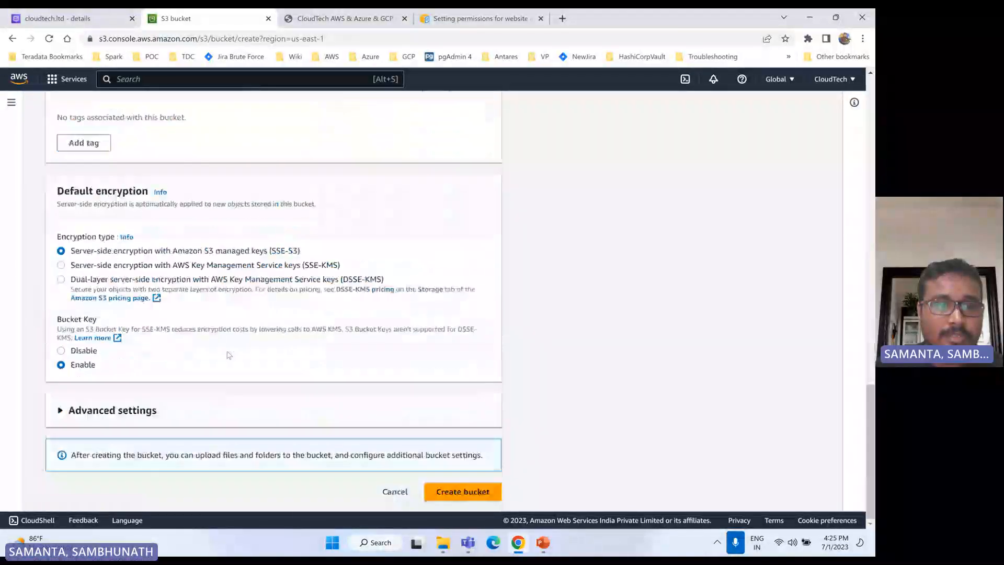
pyautogui.click(468, 496)
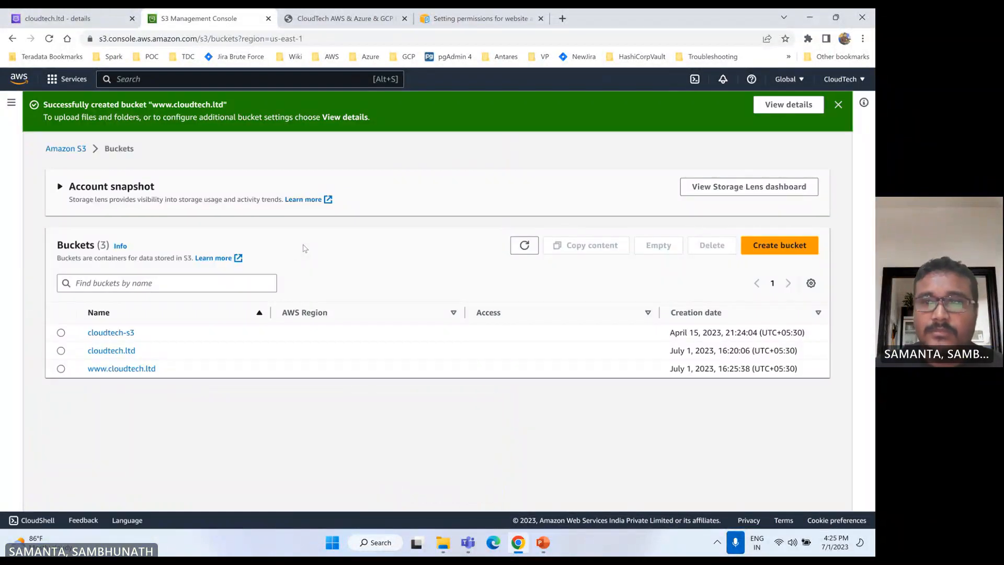
pyautogui.click(838, 105)
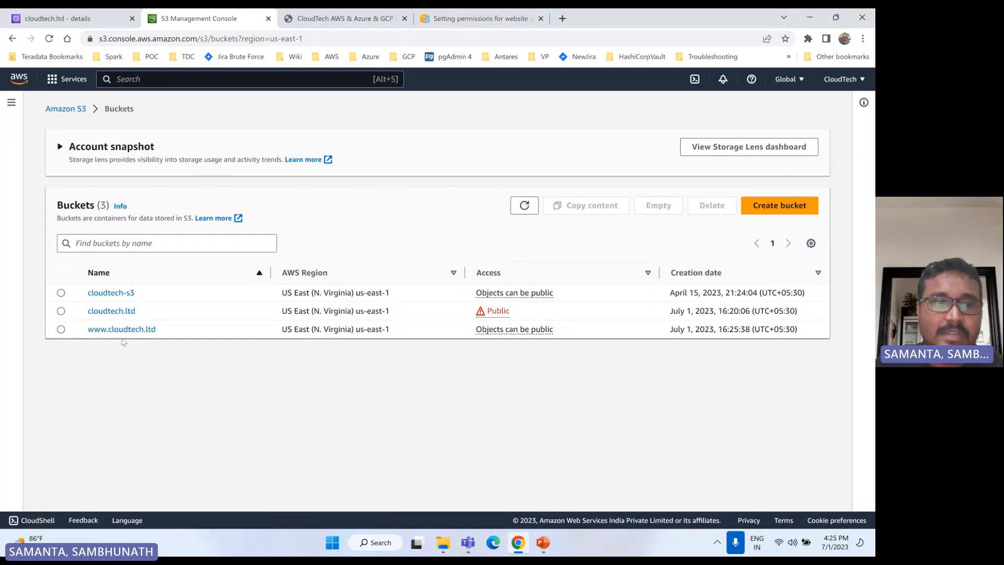
# - Load cloudtech.ltd again in an Incognito window, examine the website response and its bucket name, and return to the S3 bucket list
pyautogui.moveTo(145, 313); pyautogui.dragTo(82, 310)
pyautogui.hotkey('ctrl', 'c')
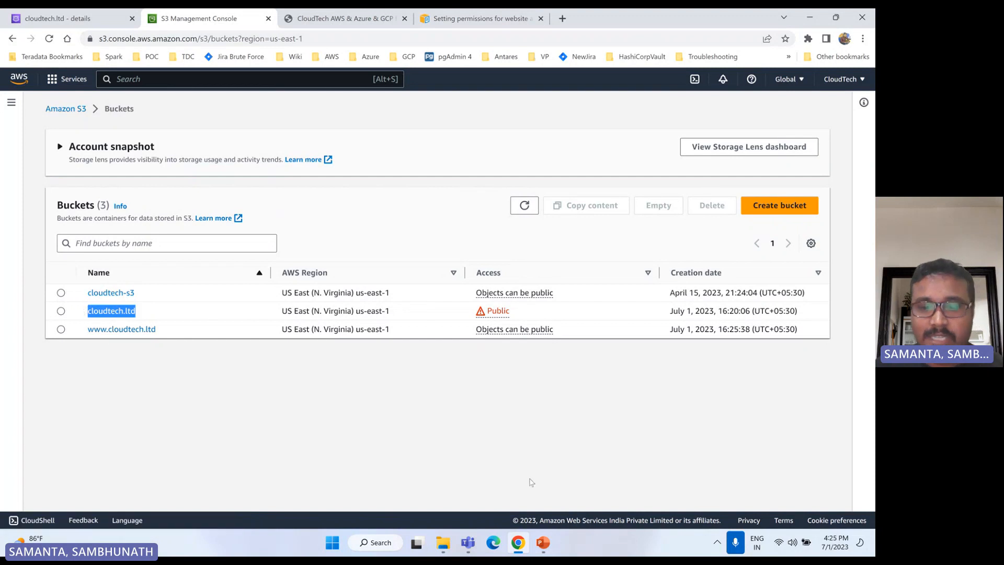
pyautogui.click(862, 38)
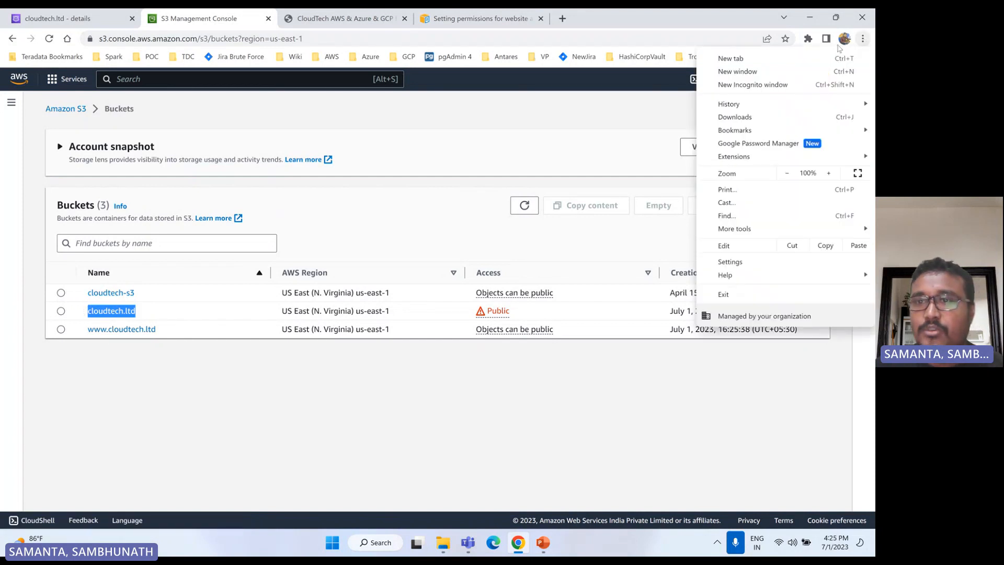
pyautogui.click(743, 84)
pyautogui.hotkey('ctrl', 'v')
pyautogui.press('Return')
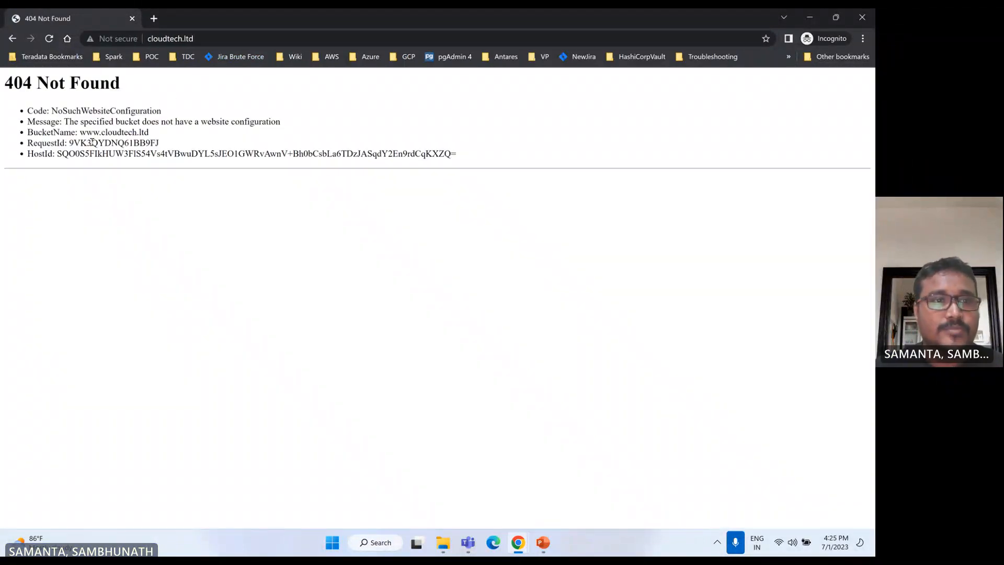
pyautogui.moveTo(76, 135); pyautogui.dragTo(216, 141)
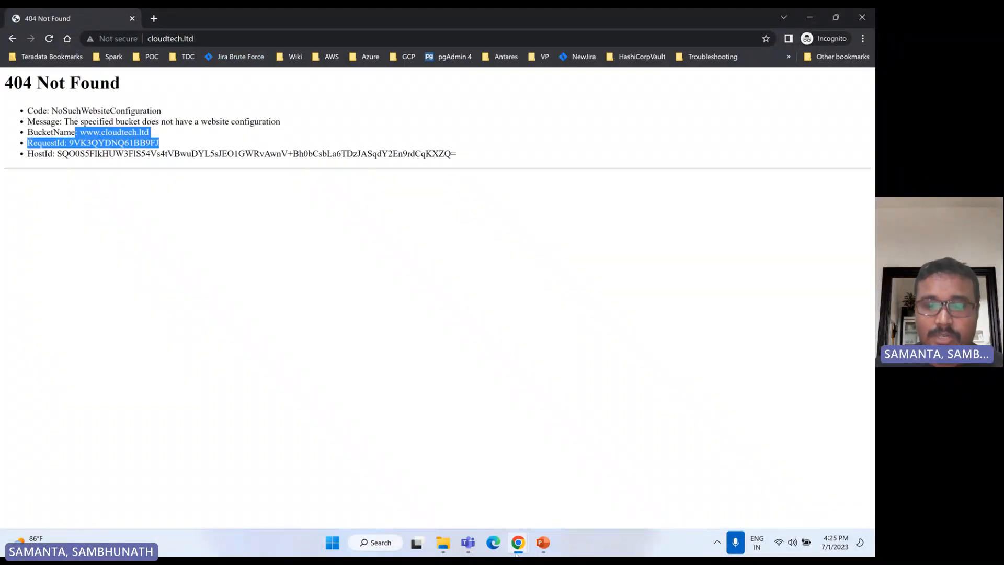
pyautogui.moveTo(516, 548)
pyautogui.click(456, 486)
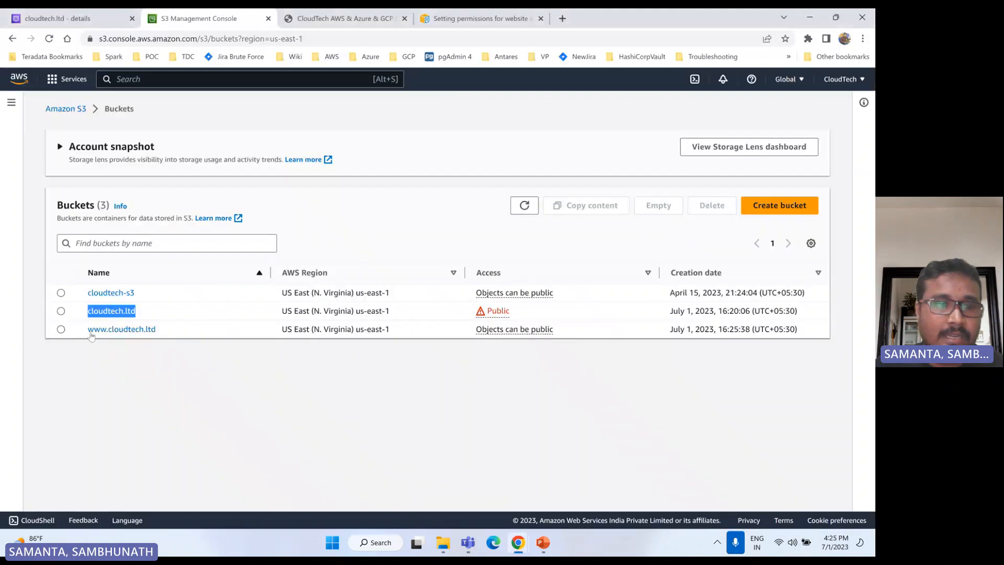
pyautogui.click(92, 332)
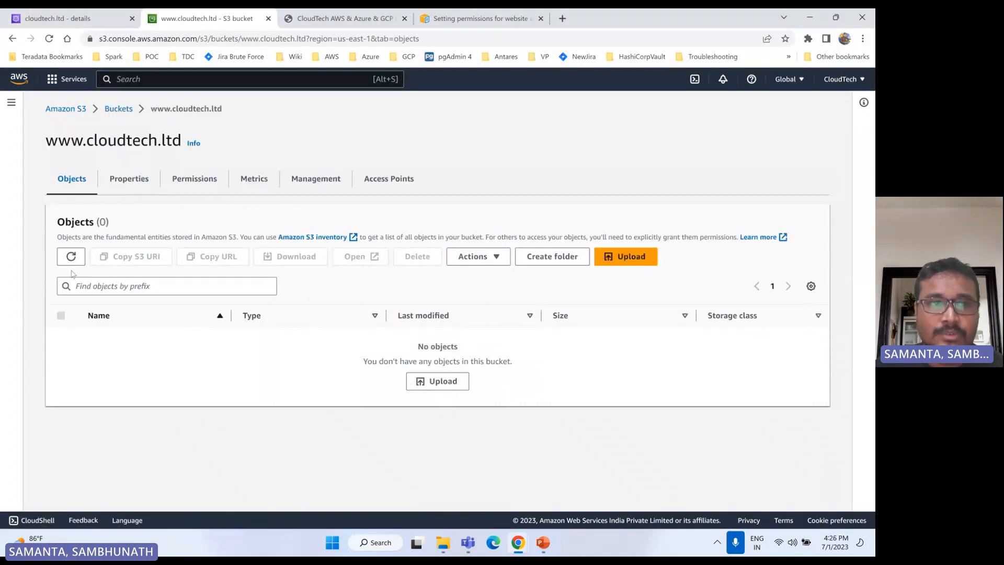
pyautogui.click(126, 182)
pyautogui.scroll(-5, 231, 272)
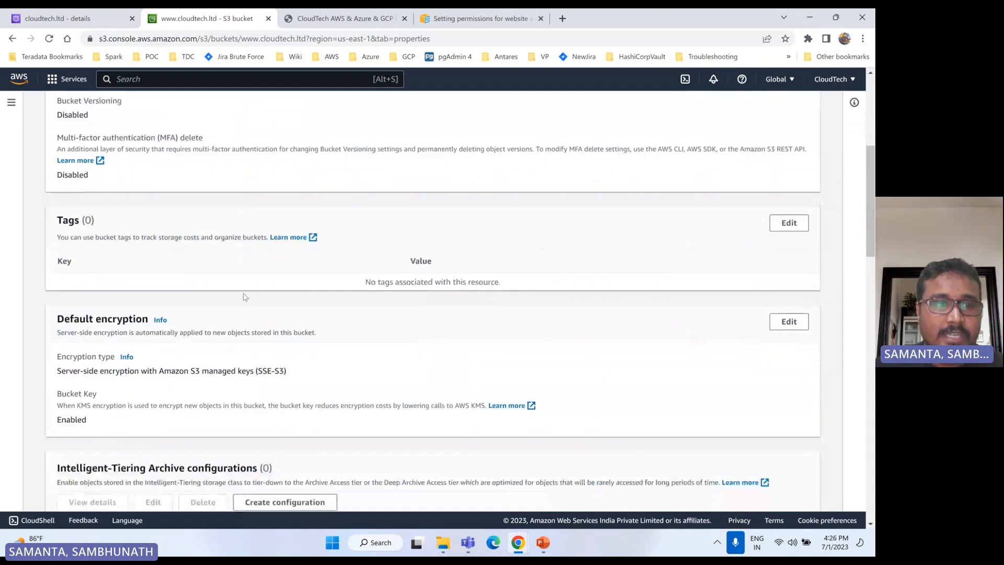
pyautogui.scroll(-20, 245, 297)
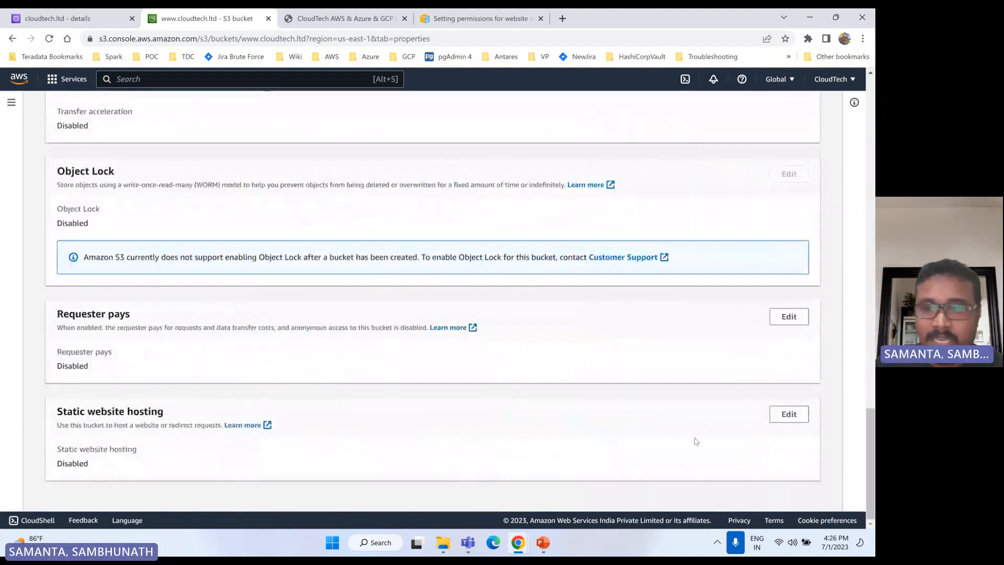
pyautogui.click(788, 415)
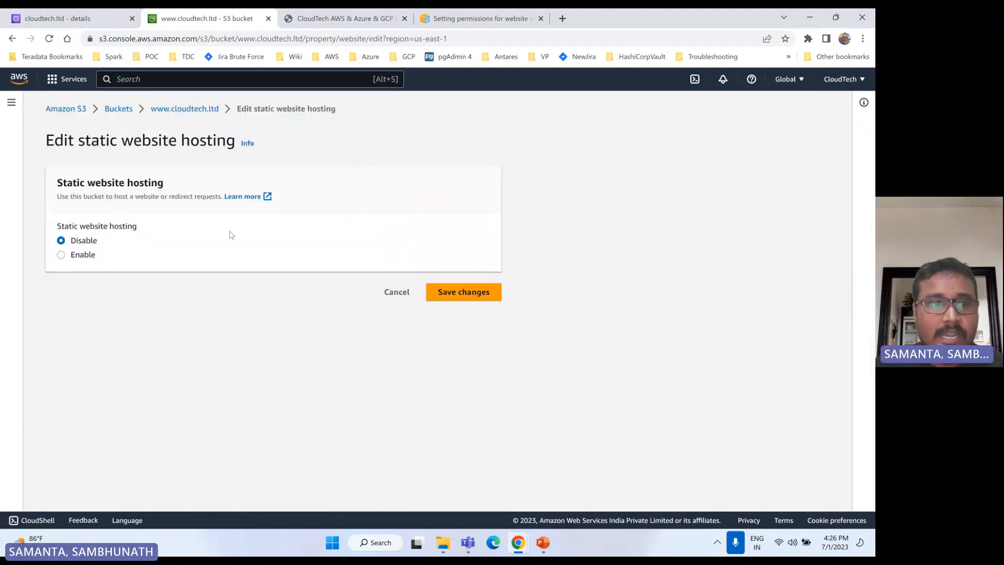
pyautogui.click(90, 255)
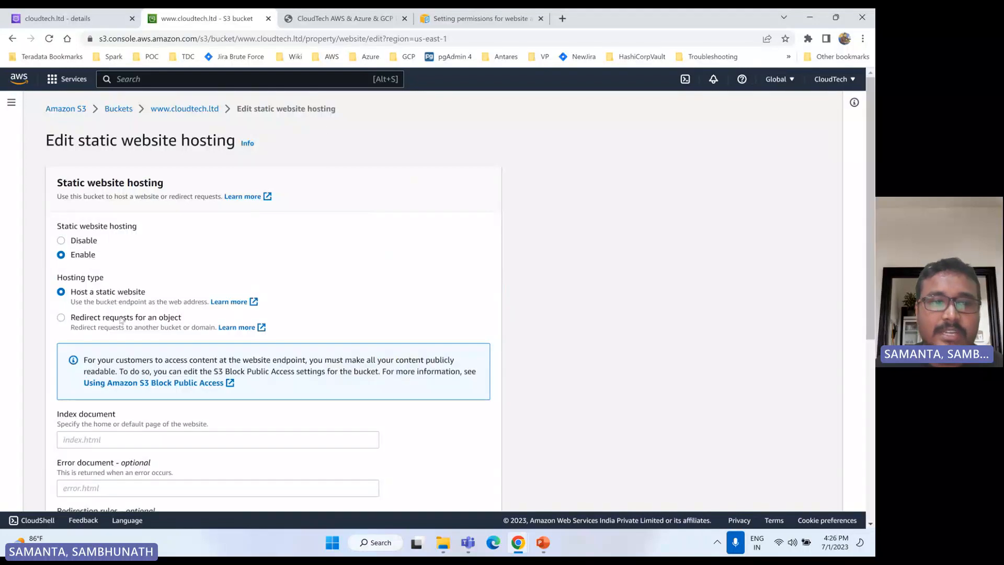
pyautogui.click(84, 322)
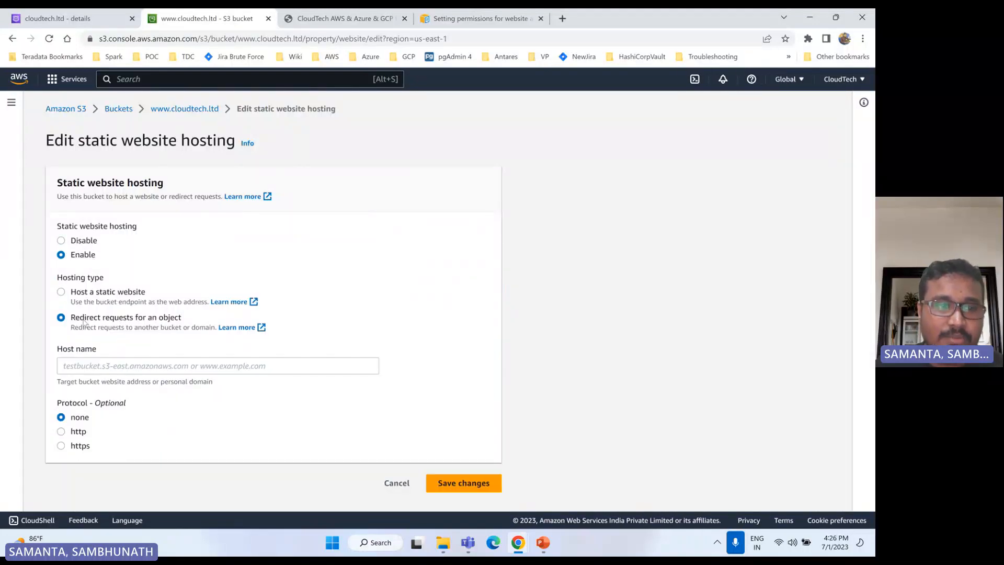
# - Set the redirect host name to cloudtech.ltd, leave the protocol as none, and save the static website hosting changes
pyautogui.click(138, 364)
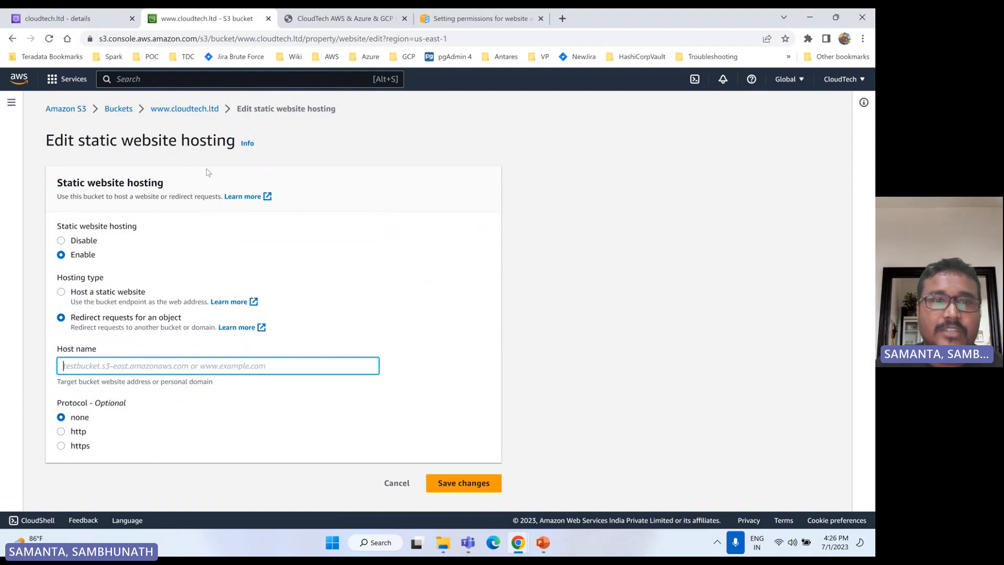
pyautogui.moveTo(224, 114); pyautogui.dragTo(169, 109)
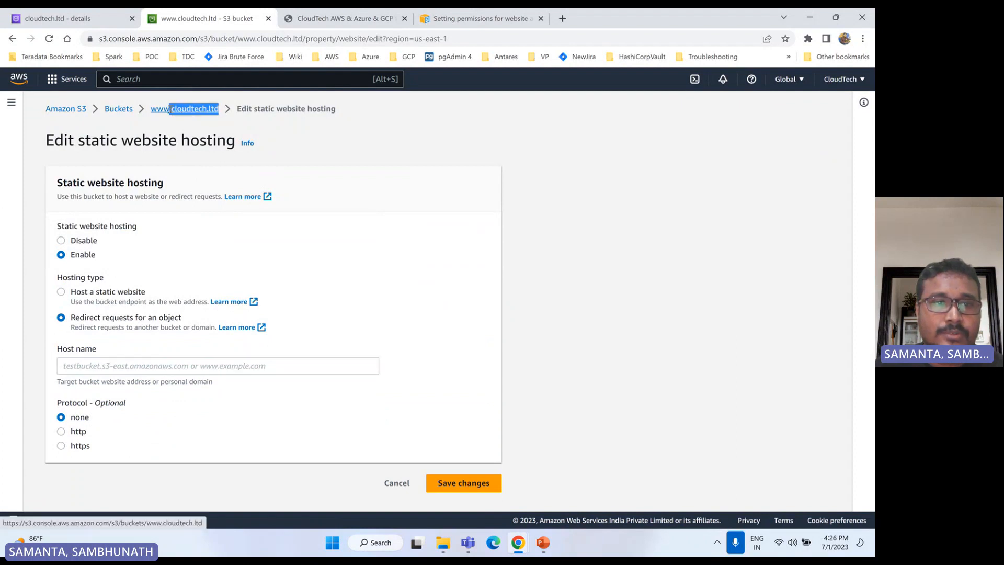
pyautogui.click(100, 358)
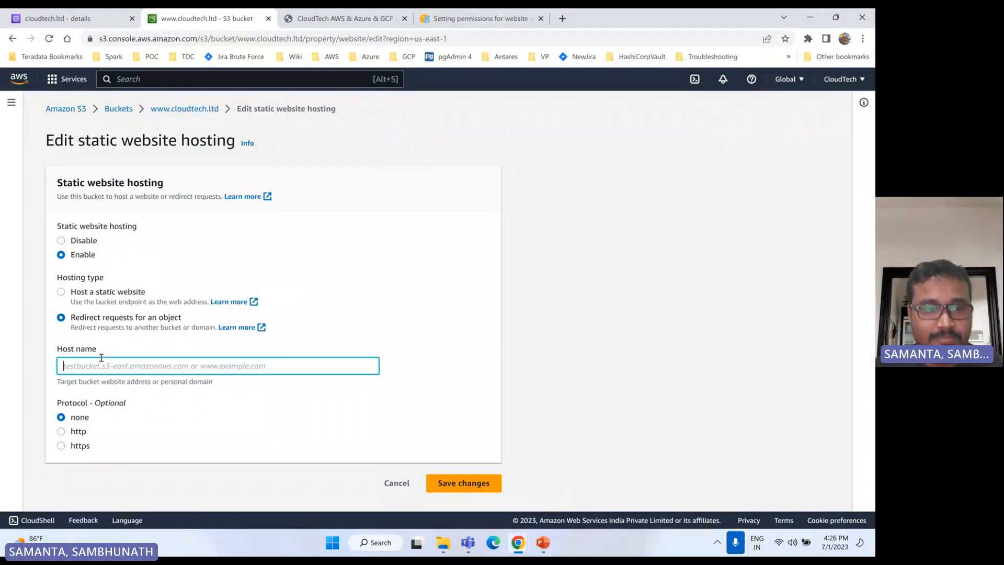
pyautogui.write('.cloudtech.ltd')
pyautogui.click(66, 367)
pyautogui.press('BackSpace')
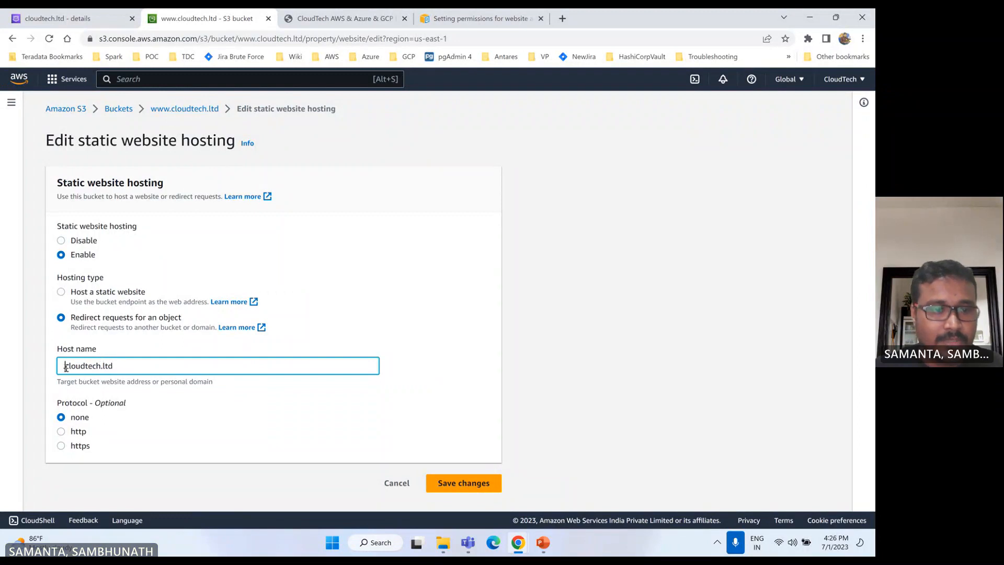
pyautogui.press('BackSpace')
pyautogui.click(385, 334)
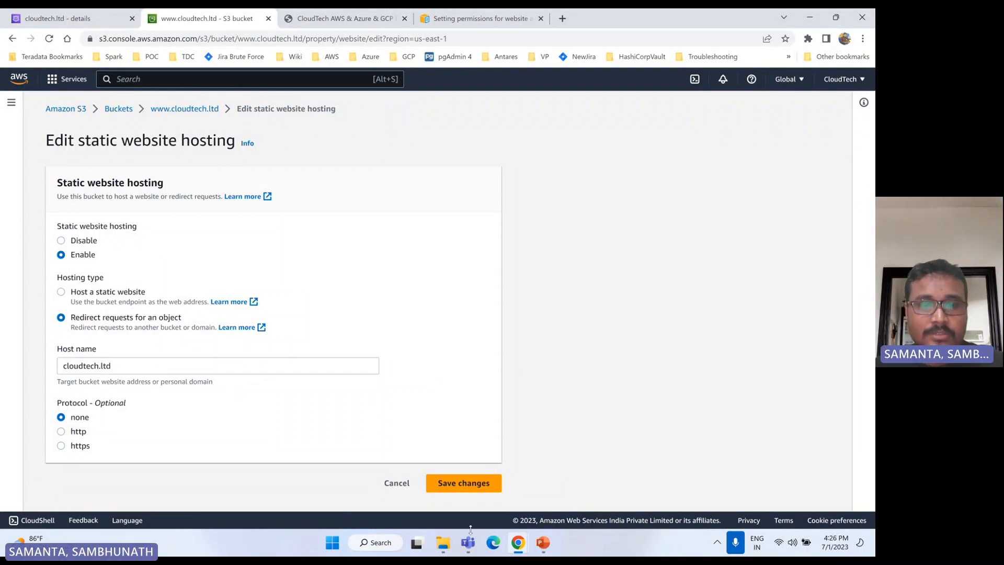
pyautogui.click(468, 493)
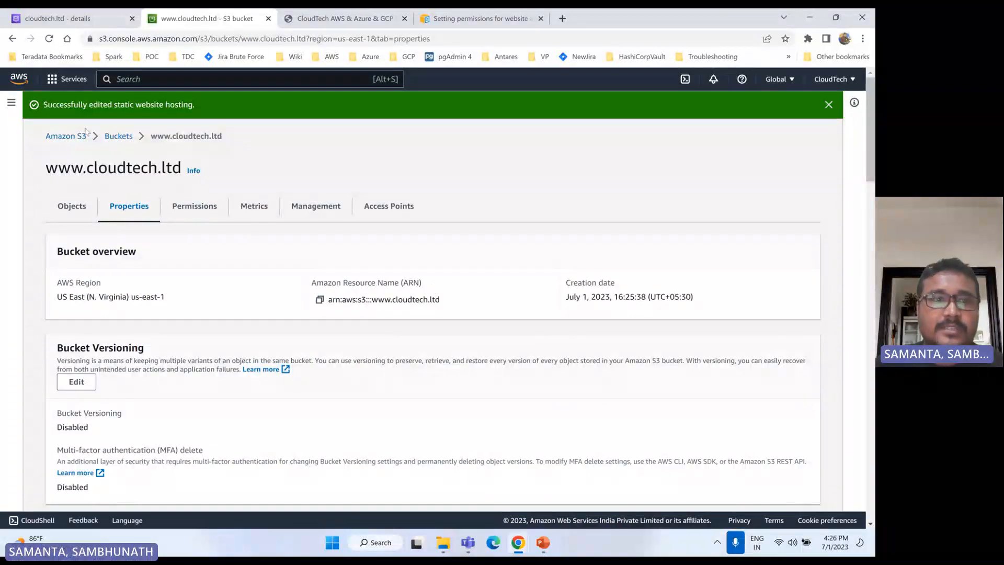
# - Start a record in Route 53's cloudtech.ltd zone, reload cloudtech.ltd in the Incognito window to check the site, and return to the record form
pyautogui.click(58, 18)
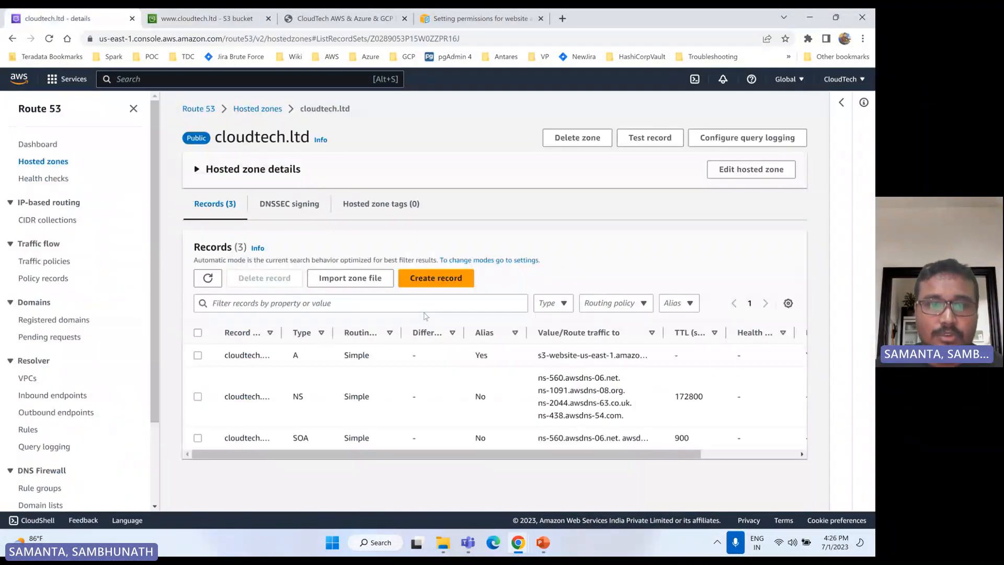
pyautogui.click(425, 282)
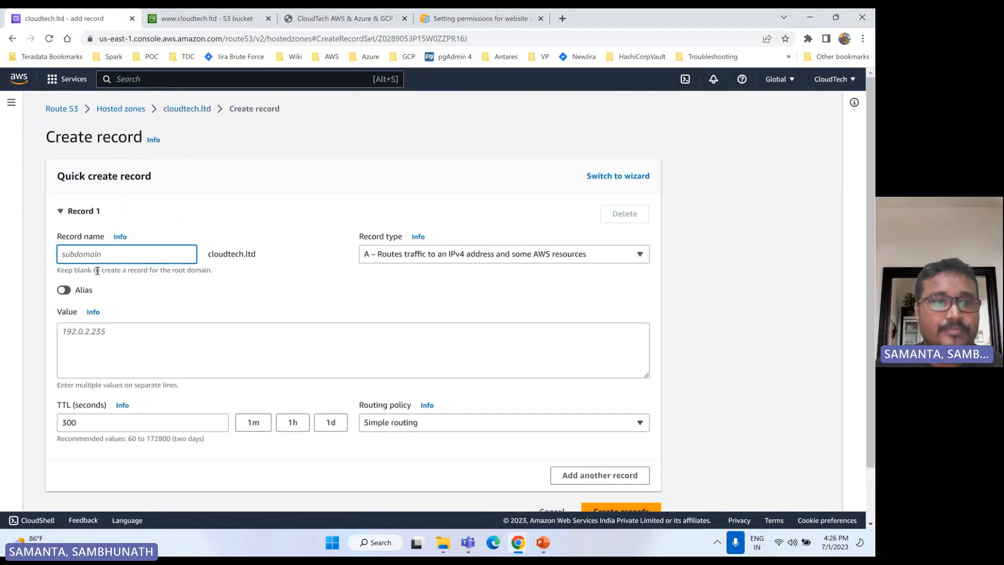
pyautogui.moveTo(518, 542)
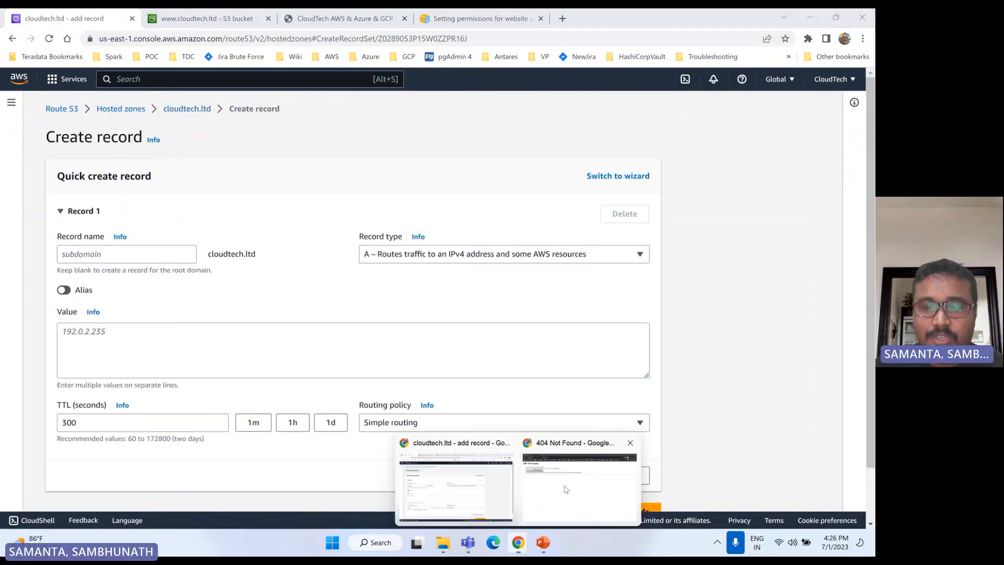
pyautogui.click(578, 483)
pyautogui.click(49, 38)
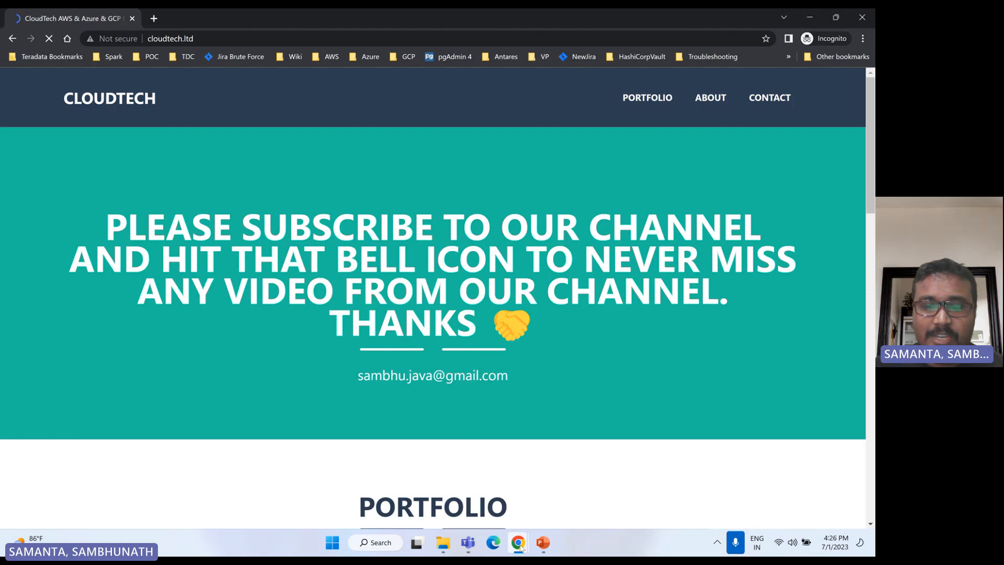
pyautogui.moveTo(521, 548)
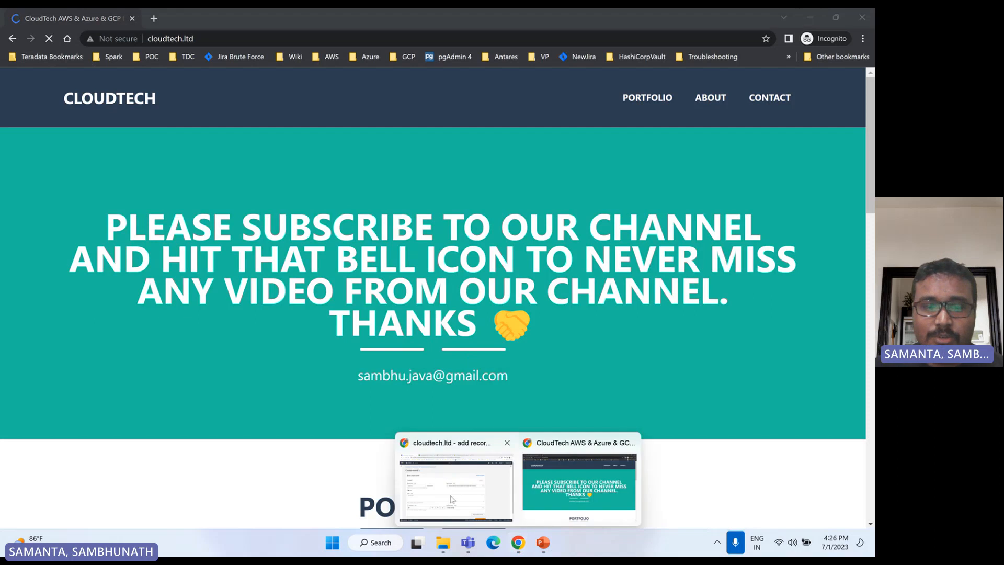
pyautogui.click(508, 460)
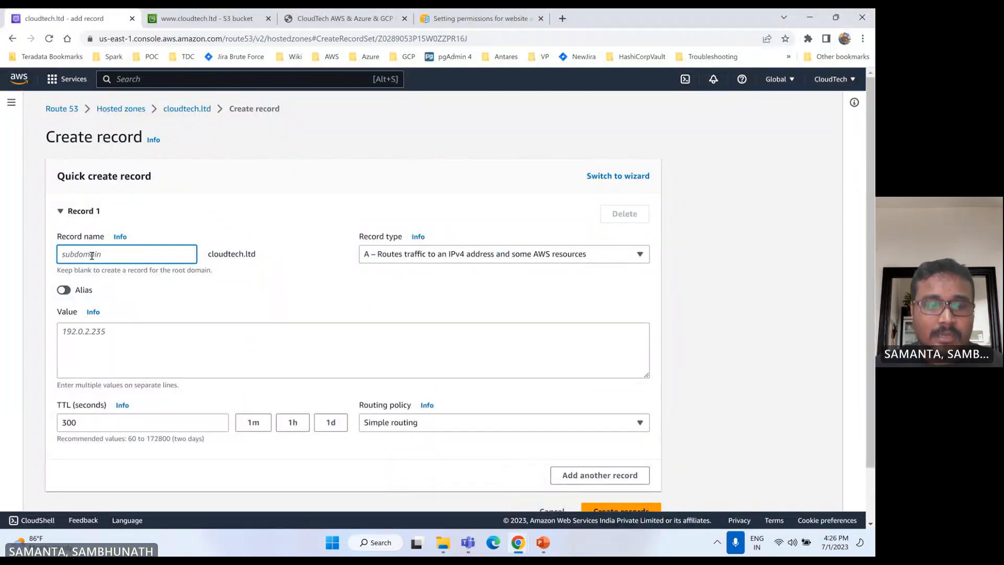
pyautogui.write('www')
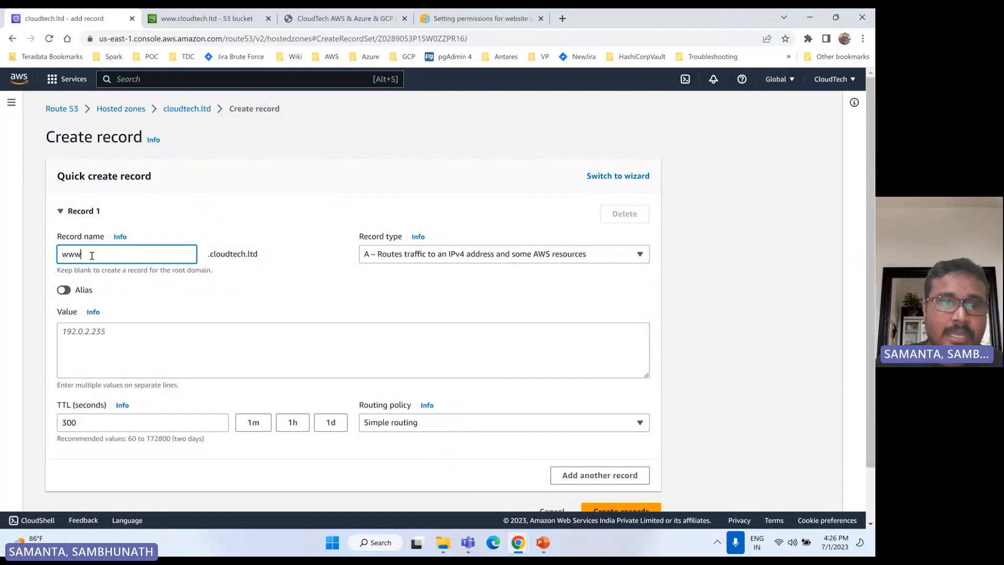
pyautogui.click(281, 233)
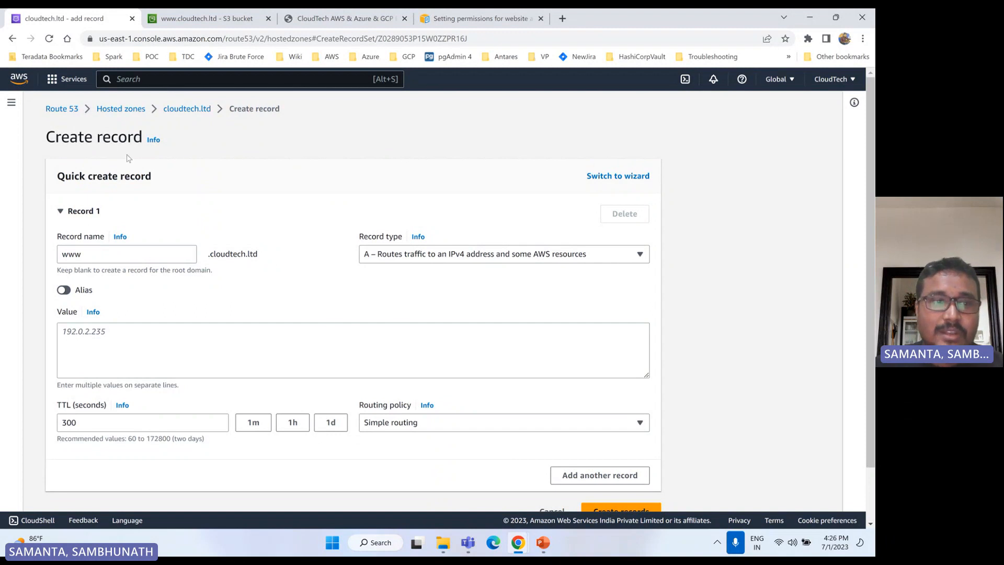
pyautogui.click(121, 109)
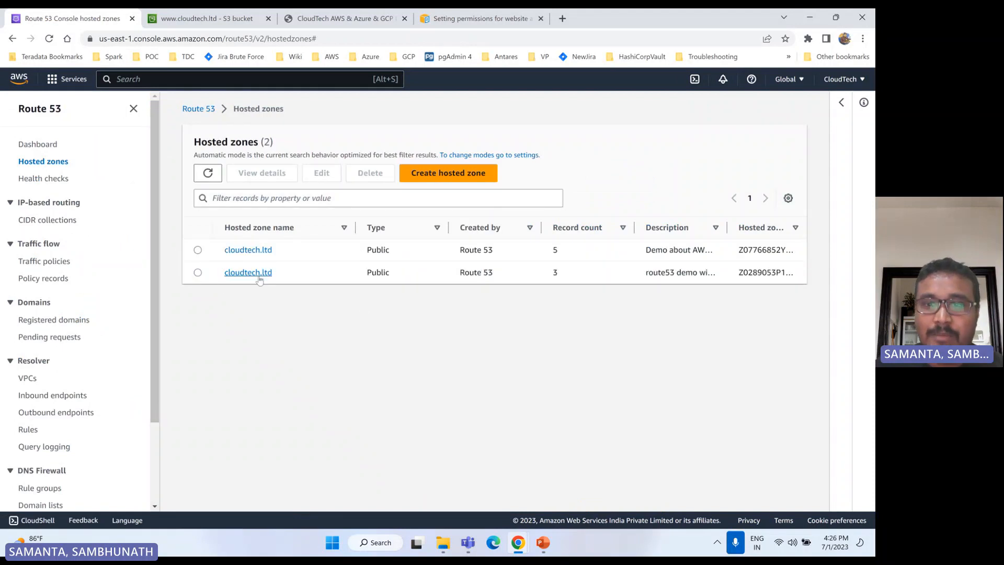
pyautogui.click(254, 250)
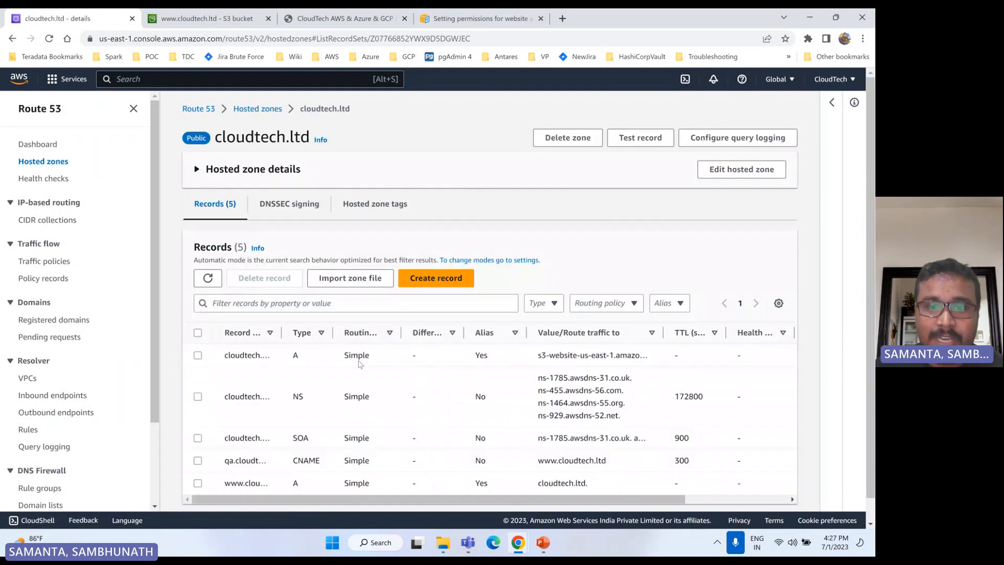
pyautogui.moveTo(282, 327); pyautogui.dragTo(366, 333)
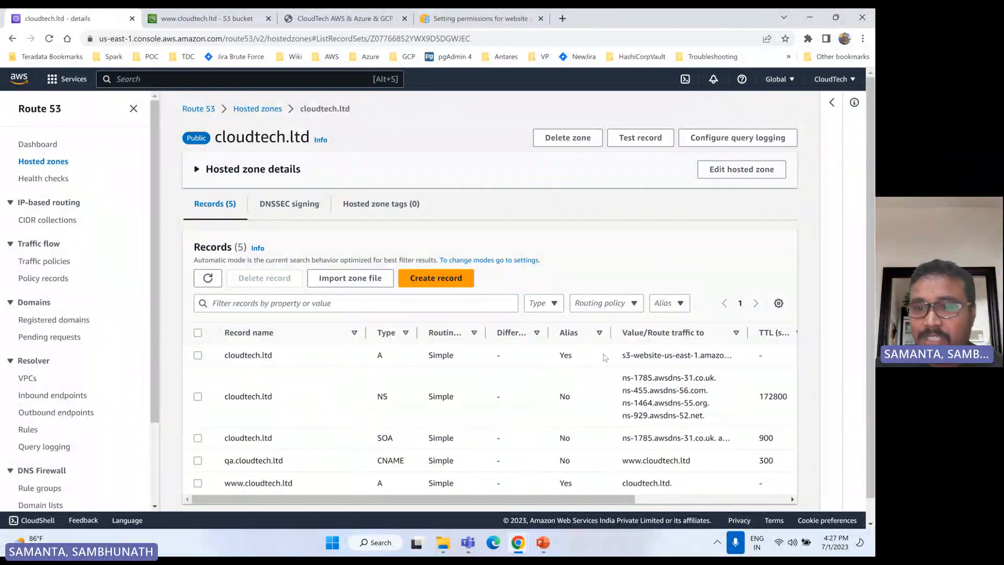
pyautogui.moveTo(623, 356); pyautogui.dragTo(761, 357)
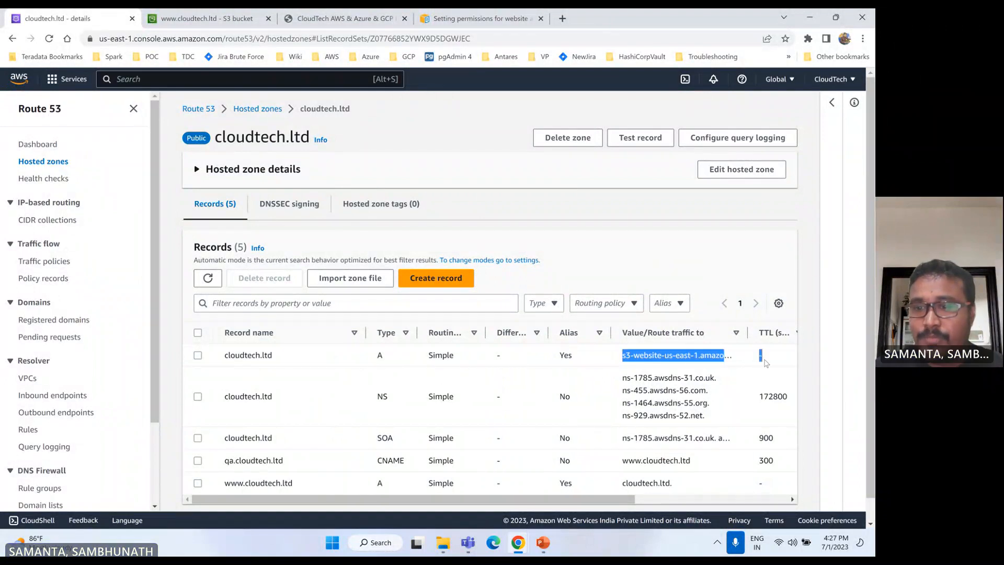
pyautogui.scroll(-1, 356, 363)
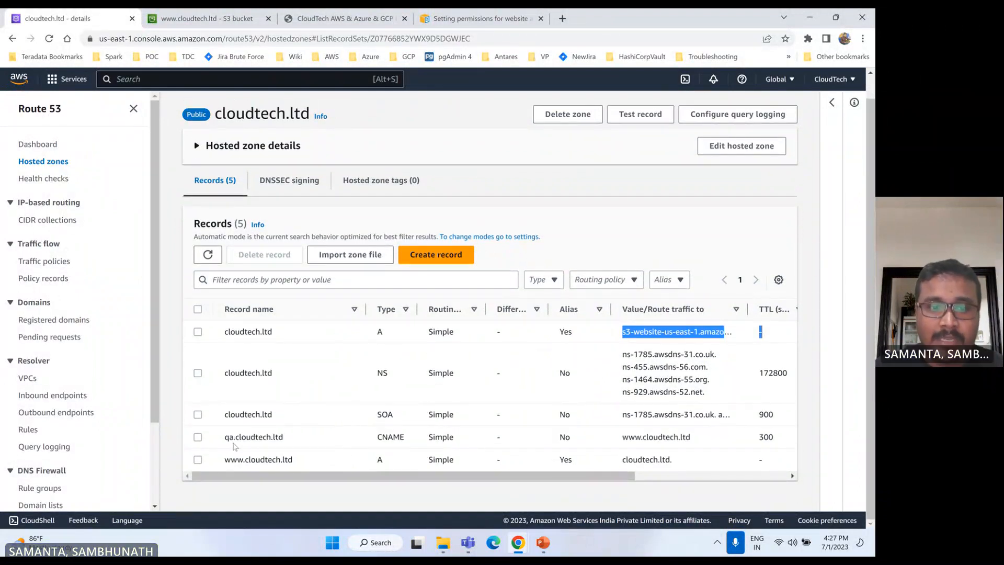
pyautogui.click(227, 459)
pyautogui.moveTo(226, 460); pyautogui.dragTo(320, 465)
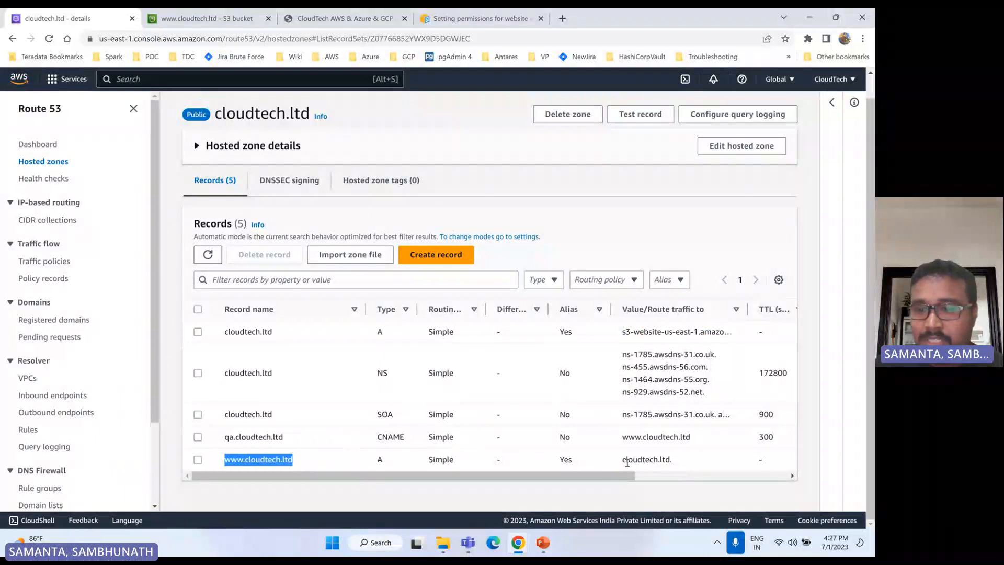
pyautogui.moveTo(625, 462); pyautogui.dragTo(689, 467)
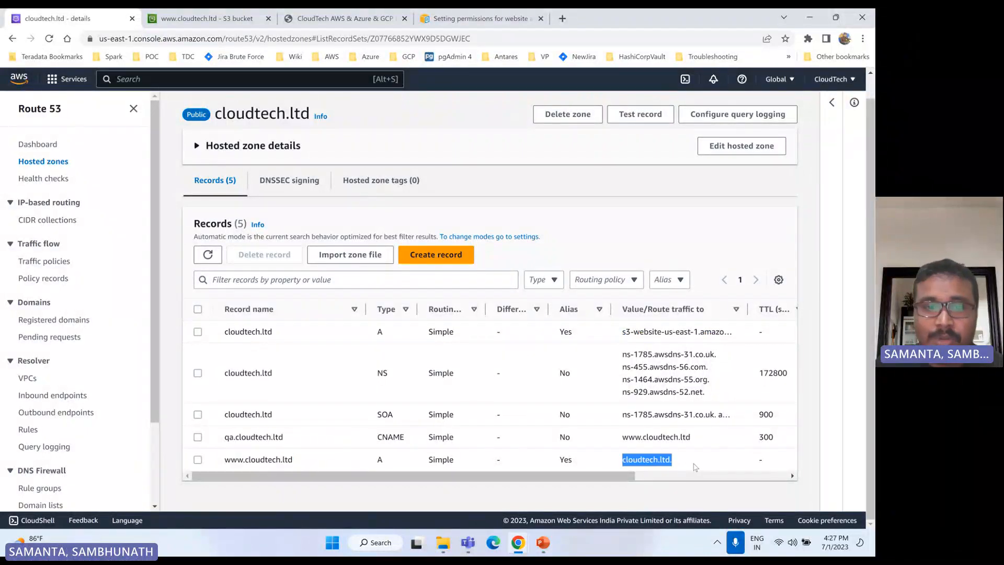
pyautogui.moveTo(227, 460); pyautogui.dragTo(298, 463)
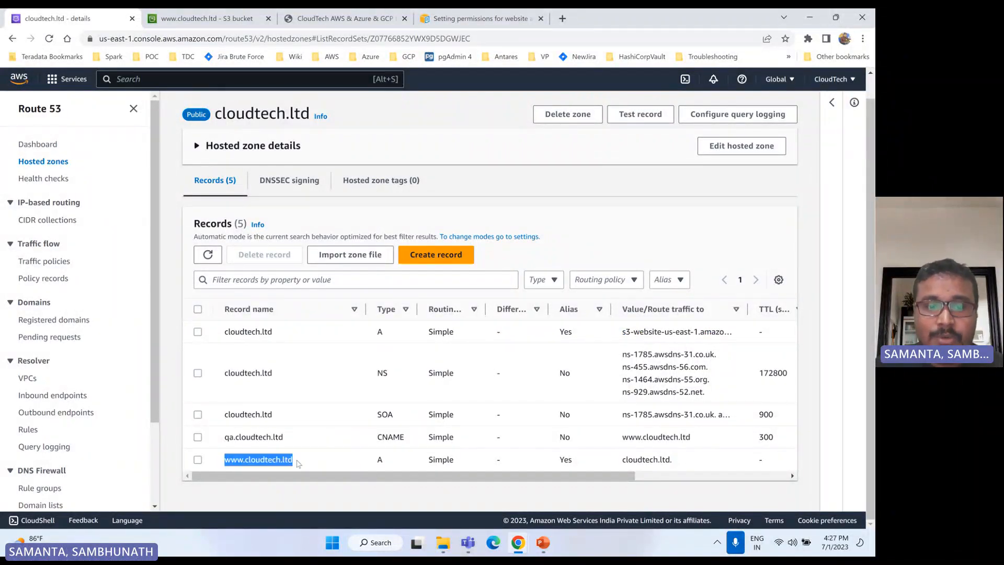
pyautogui.hotkey('ctrl', 'c')
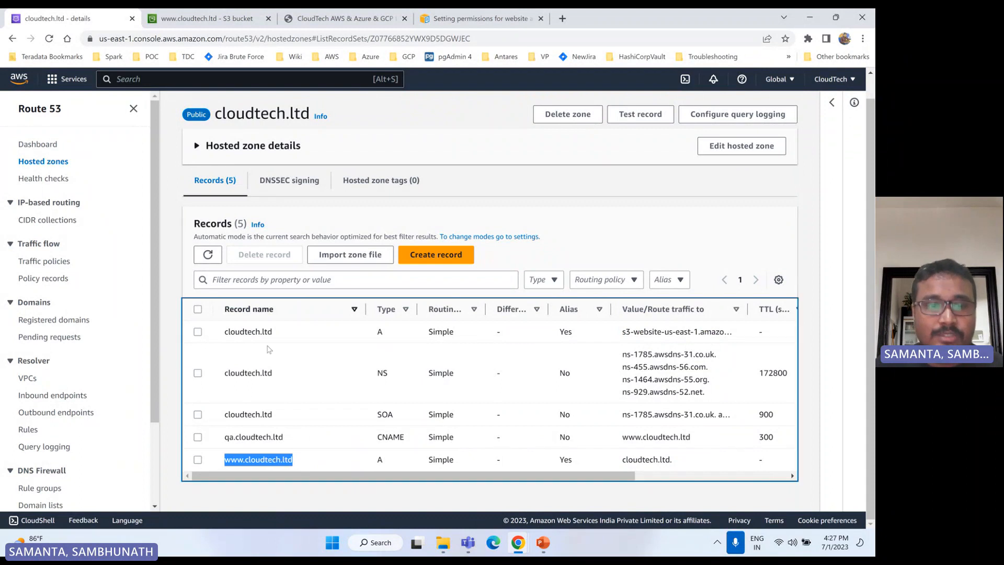
pyautogui.scroll(1, 310, 310)
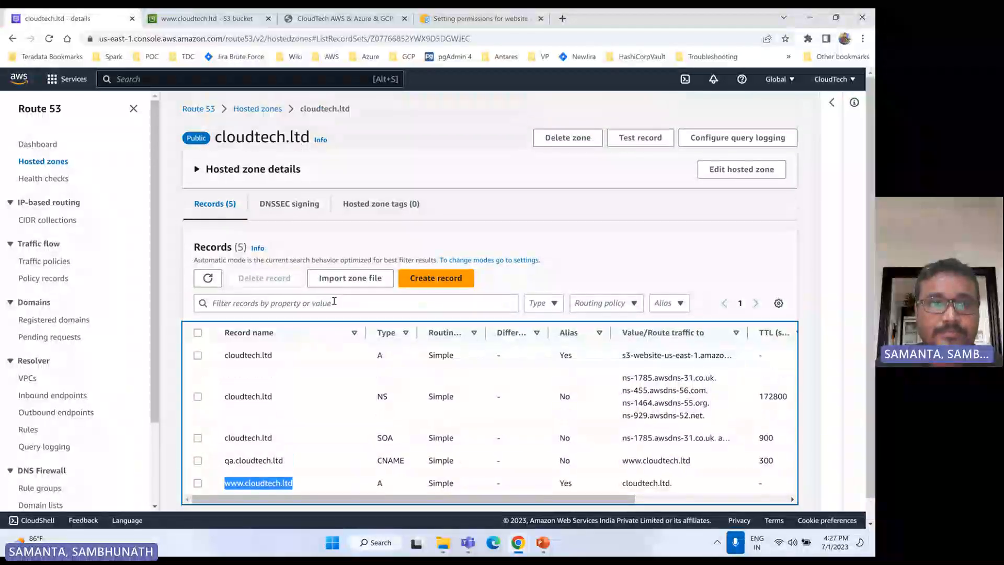
# - Start a new A record named www in the cloudtech.ltd hosted zone described as the route53 demo
pyautogui.click(257, 110)
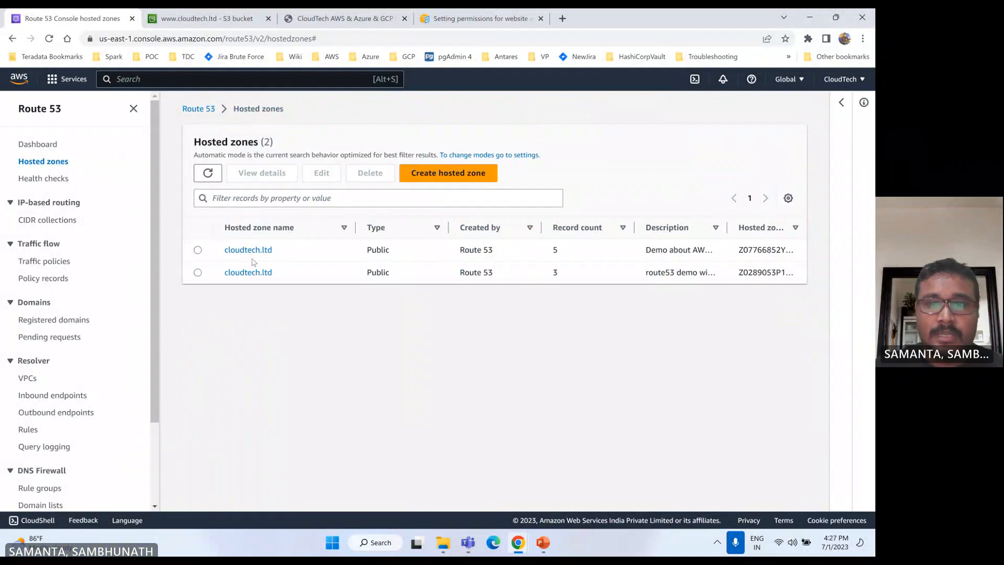
pyautogui.click(246, 273)
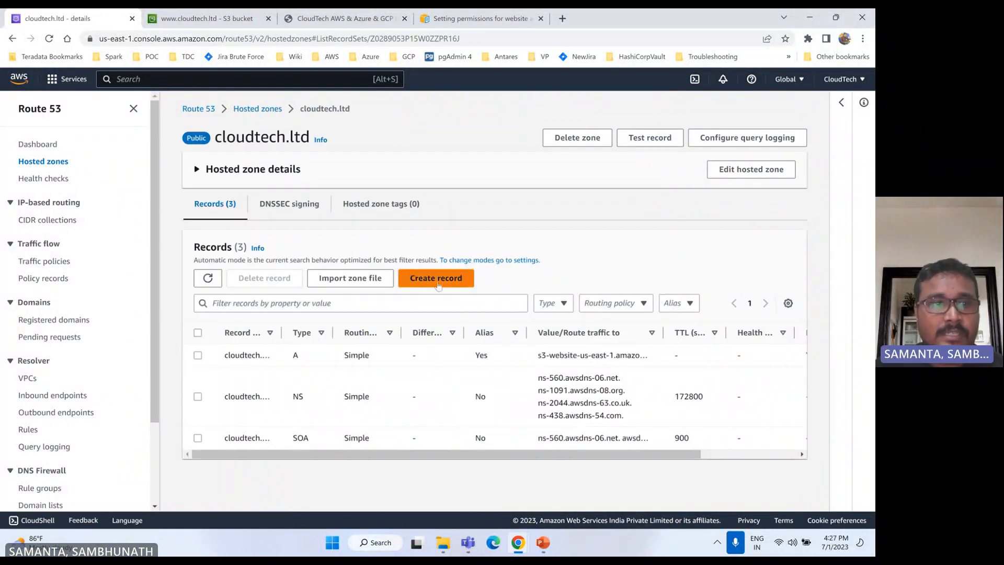
pyautogui.click(437, 278)
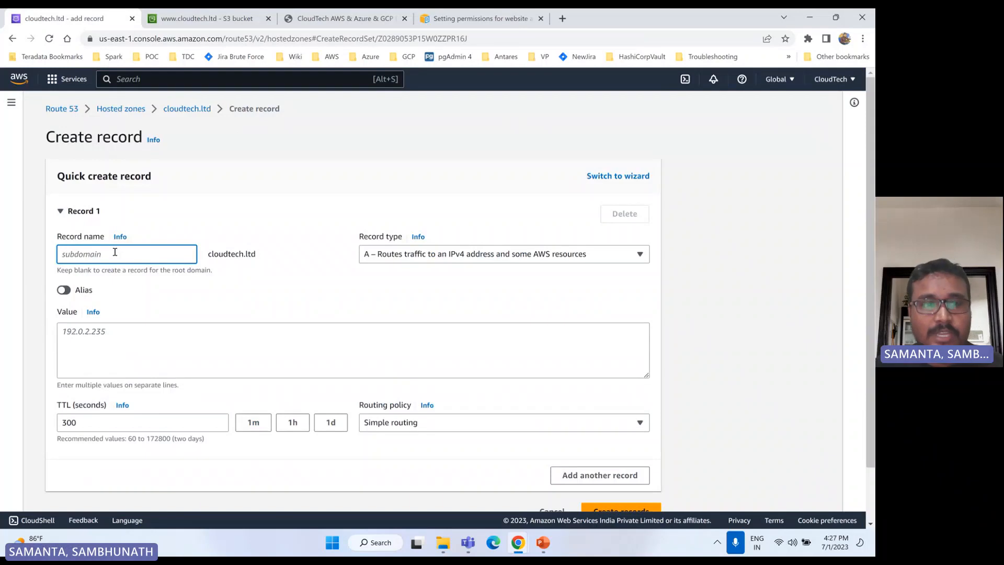
pyautogui.write('www')
pyautogui.click(326, 275)
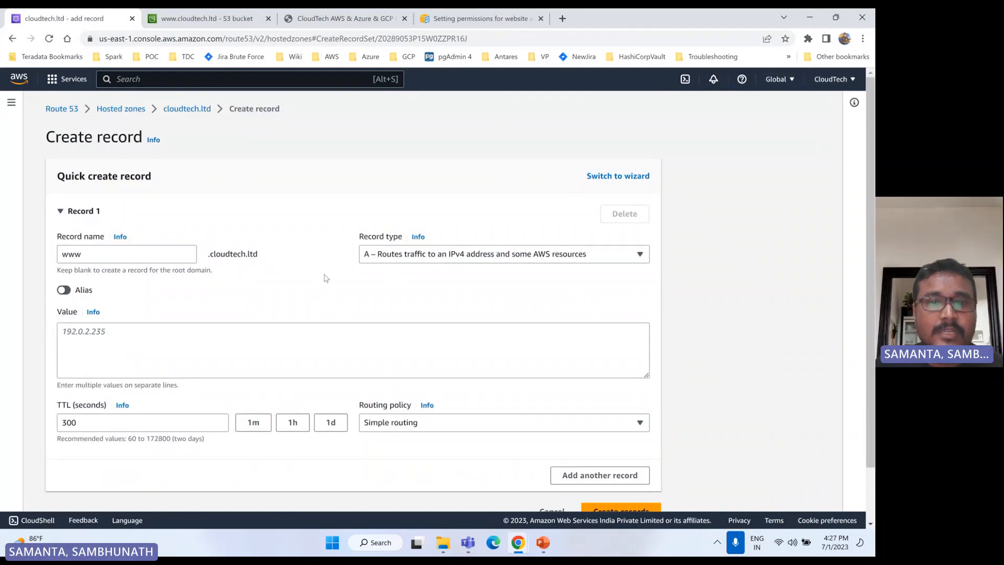
pyautogui.keyDown('ctrl'); pyautogui.click(123, 111); pyautogui.keyUp('ctrl')
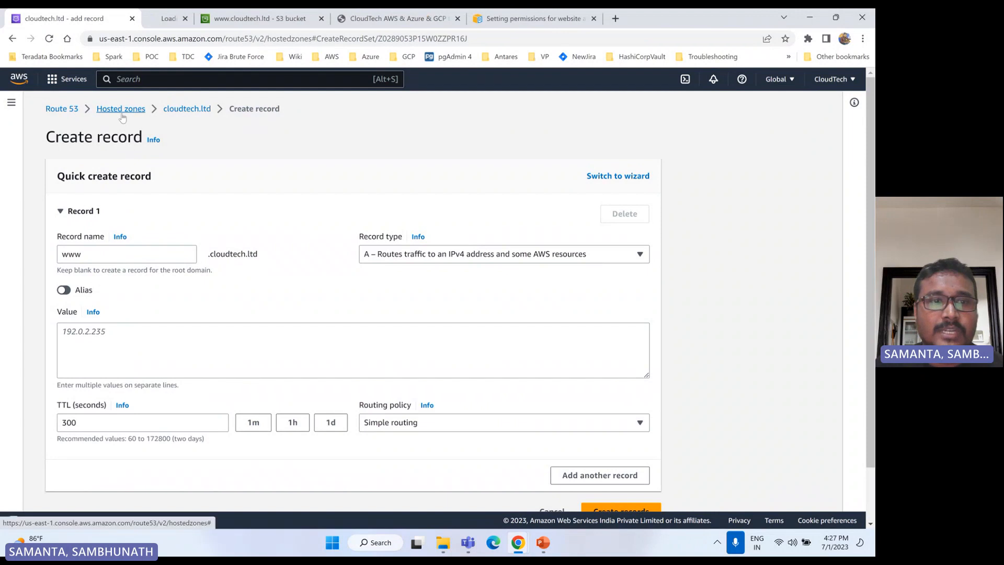
pyautogui.click(201, 20)
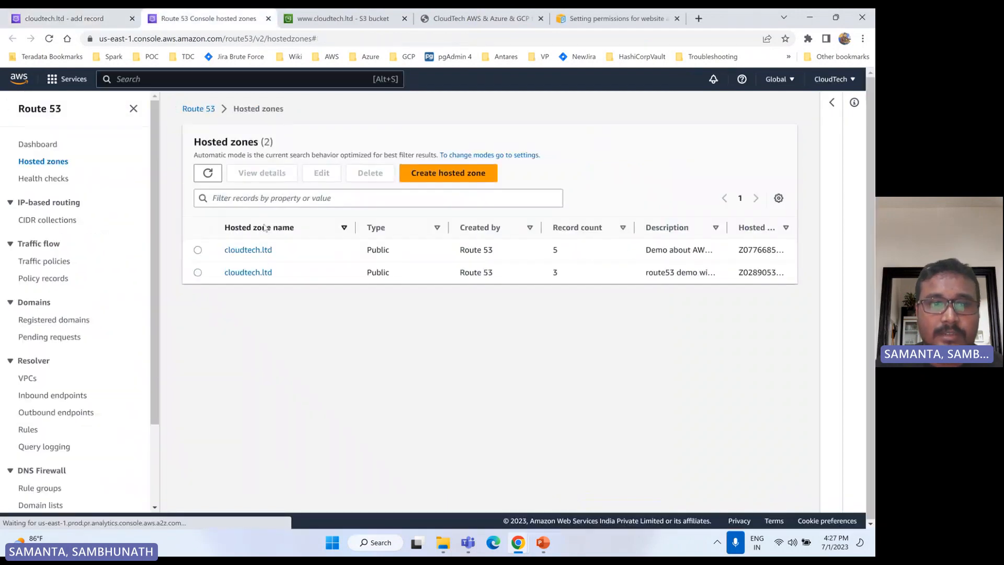
pyautogui.click(246, 251)
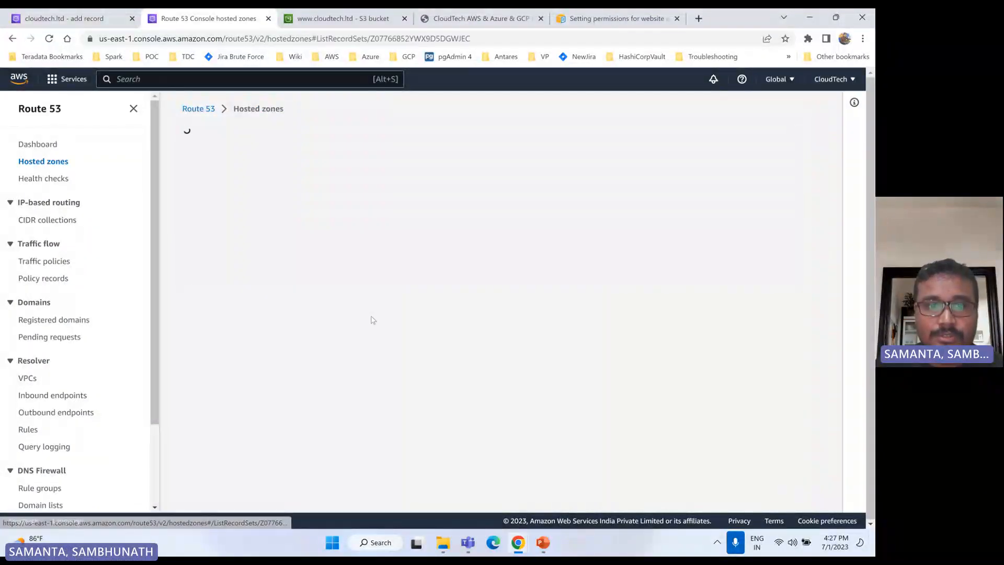
pyautogui.scroll(-1, 324, 419)
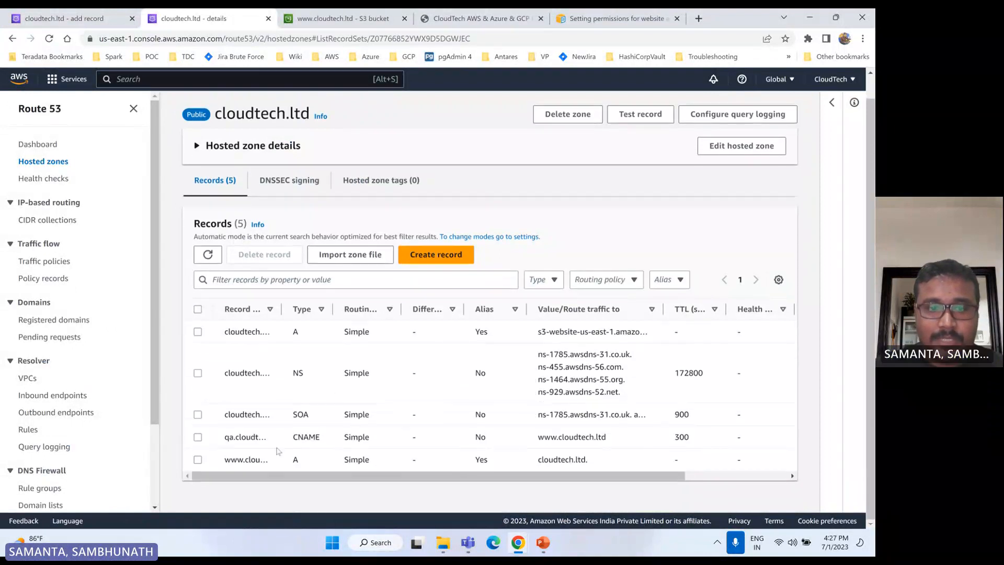
pyautogui.moveTo(282, 308); pyautogui.dragTo(363, 309)
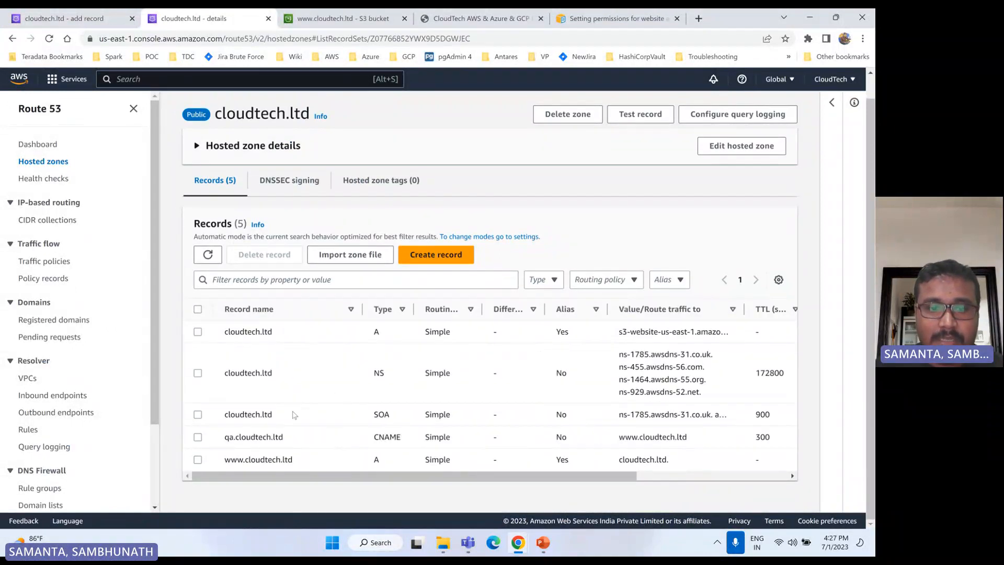
pyautogui.click(198, 460)
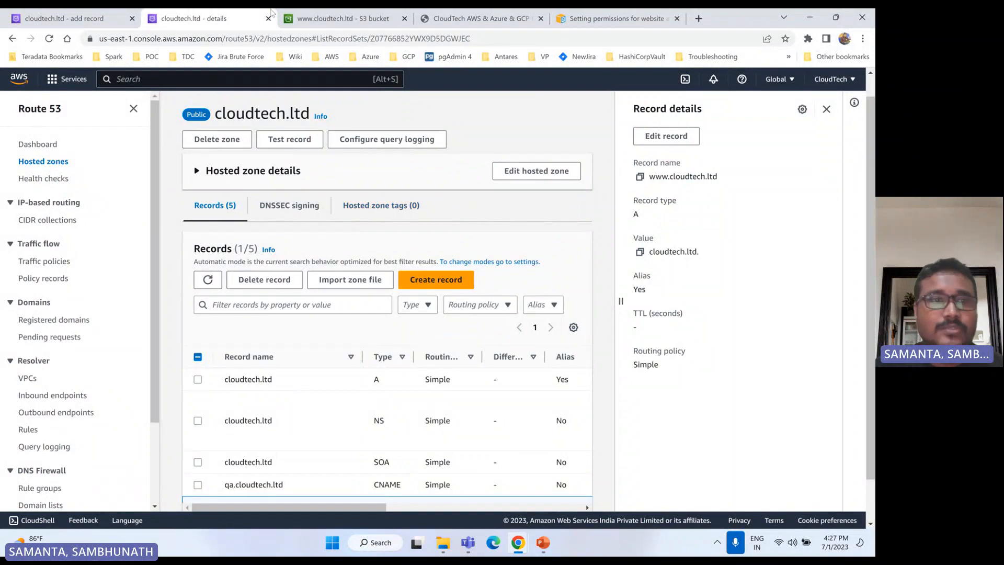
pyautogui.click(66, 18)
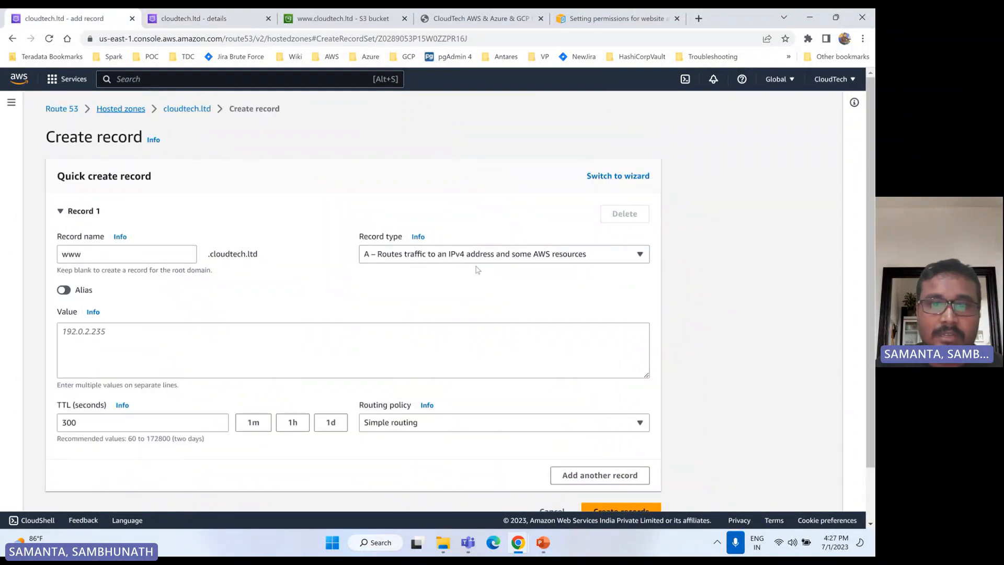
# - Make the www A record an alias to the zone's cloudtech.ltd. record, create it, and open its propagation status
pyautogui.click(73, 292)
pyautogui.click(141, 330)
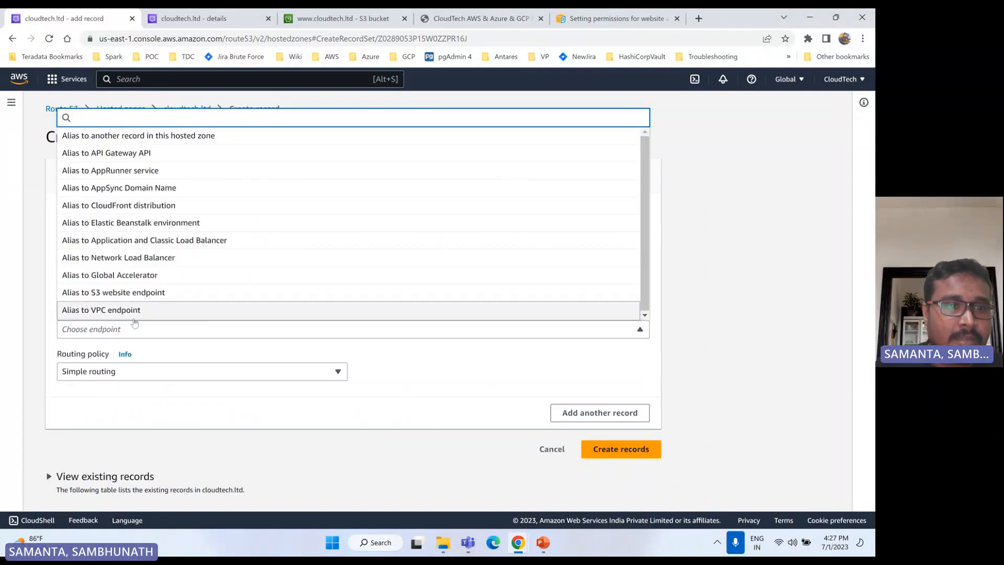
pyautogui.click(164, 137)
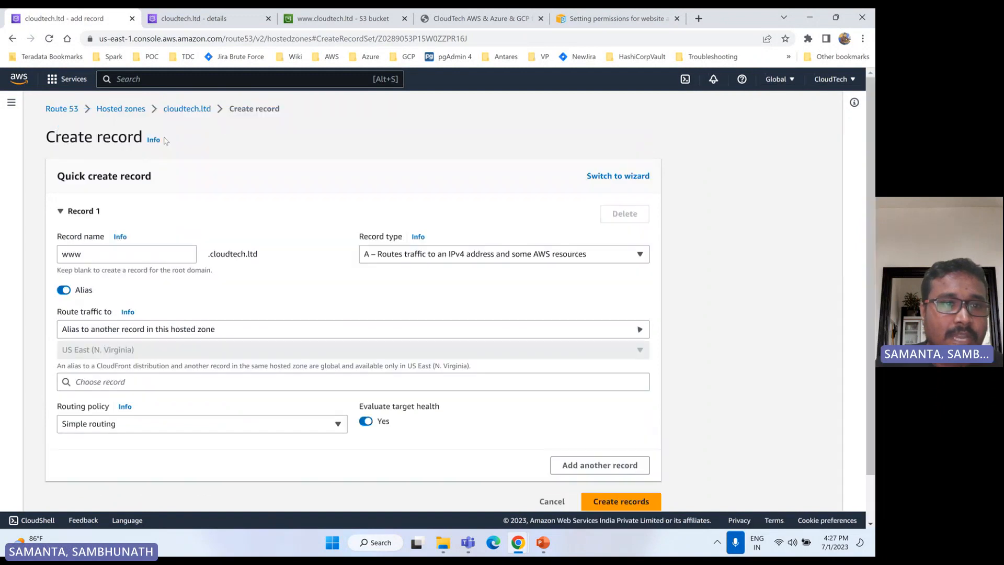
pyautogui.scroll(-1, 292, 327)
pyautogui.click(114, 335)
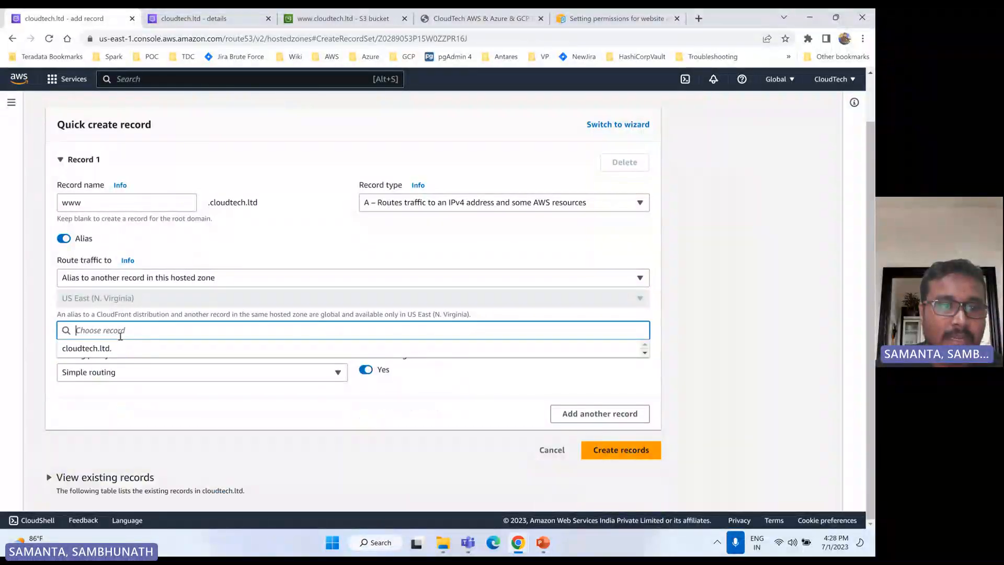
pyautogui.click(102, 350)
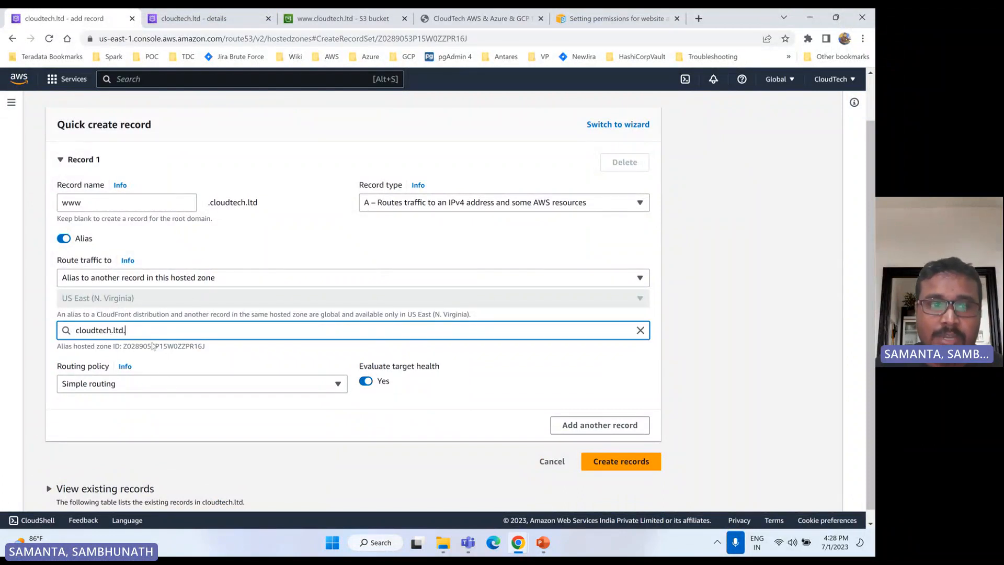
pyautogui.click(621, 464)
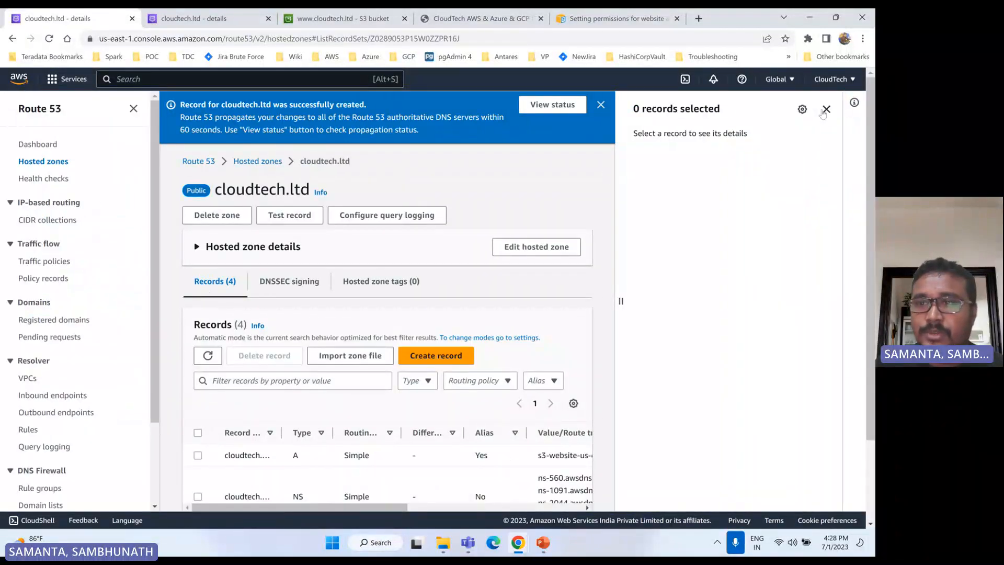
pyautogui.click(825, 111)
pyautogui.click(753, 109)
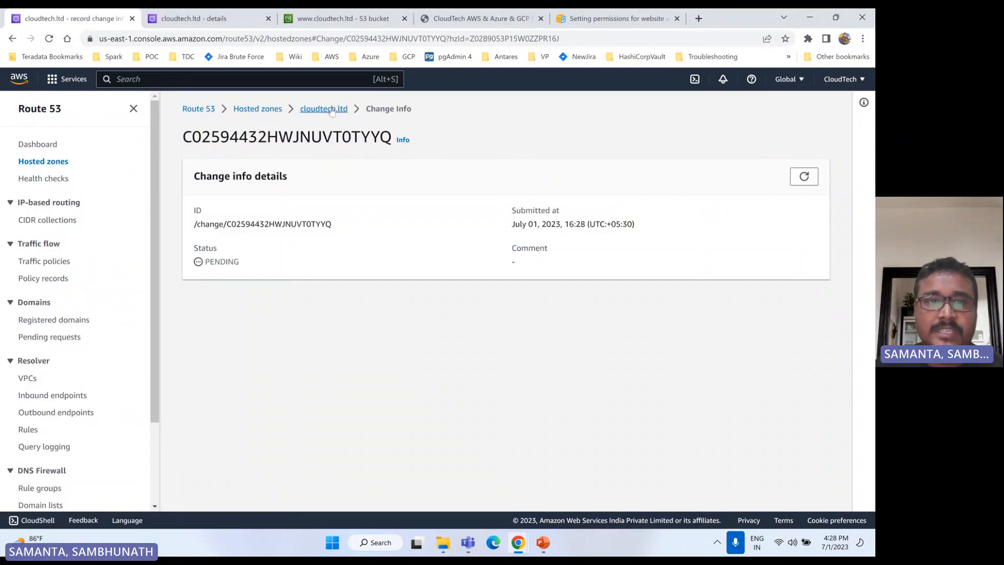
# - Start a new record named dev in the cloudtech.ltd hosted zone described as the route53 demo
pyautogui.click(258, 108)
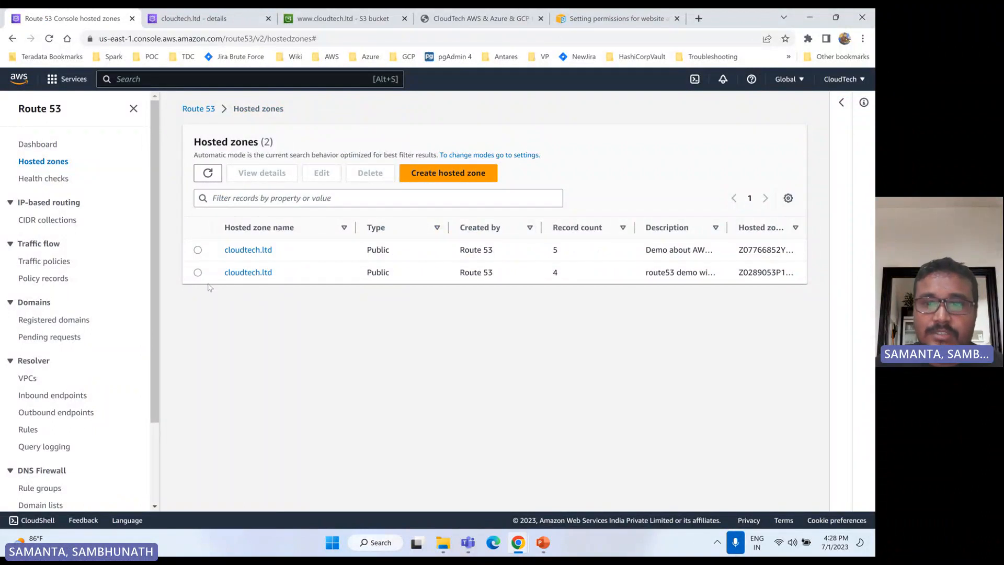
pyautogui.click(247, 273)
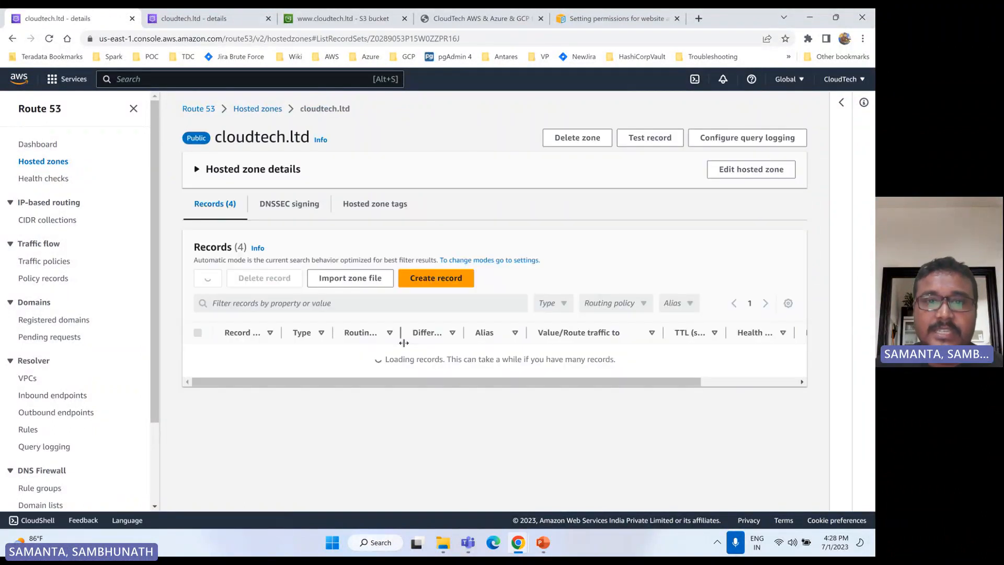
pyautogui.click(433, 278)
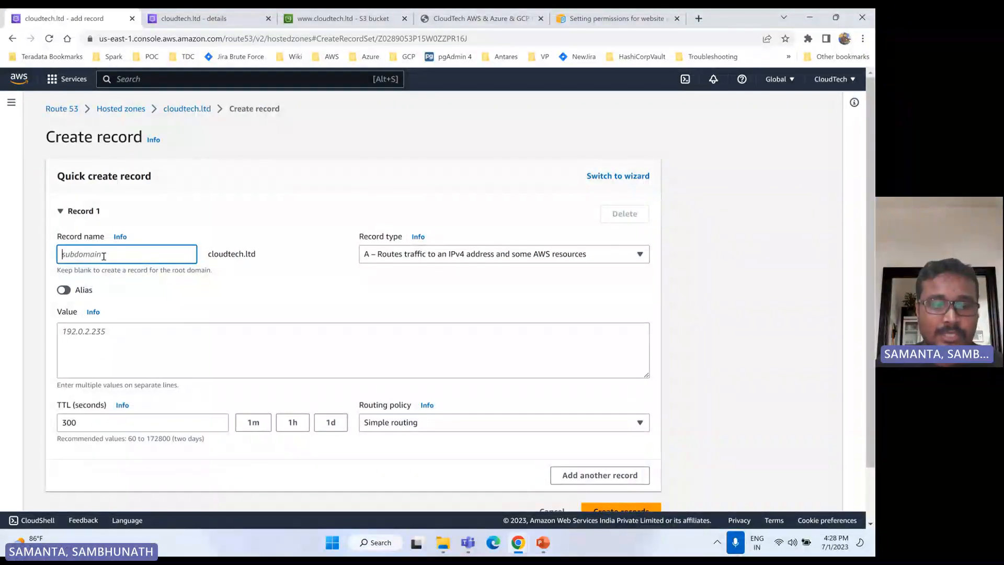
pyautogui.write('dev')
pyautogui.click(323, 242)
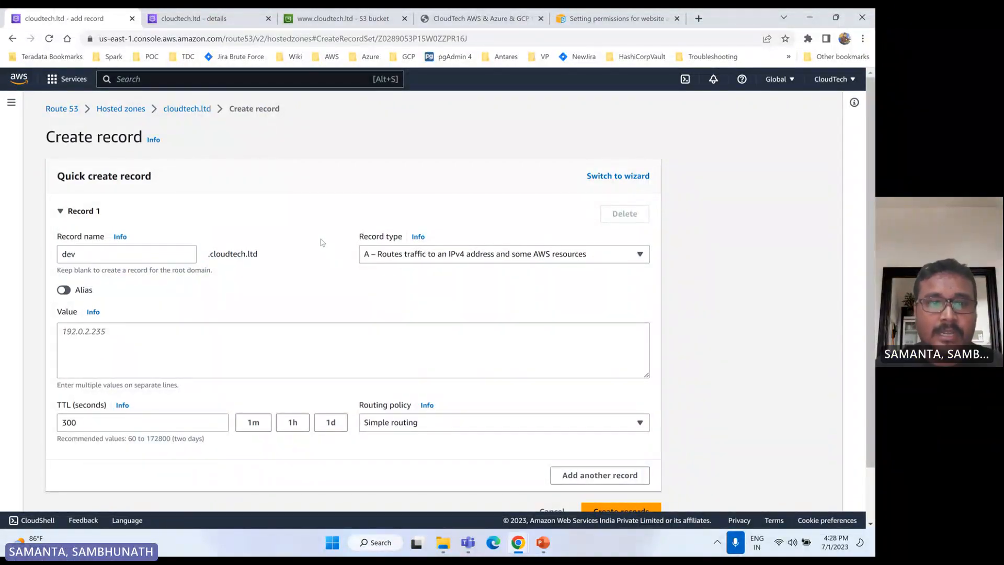
# - Try to make the dev A record an alias to another record in this hosted zone, listing the possible target records
pyautogui.click(81, 292)
pyautogui.click(130, 330)
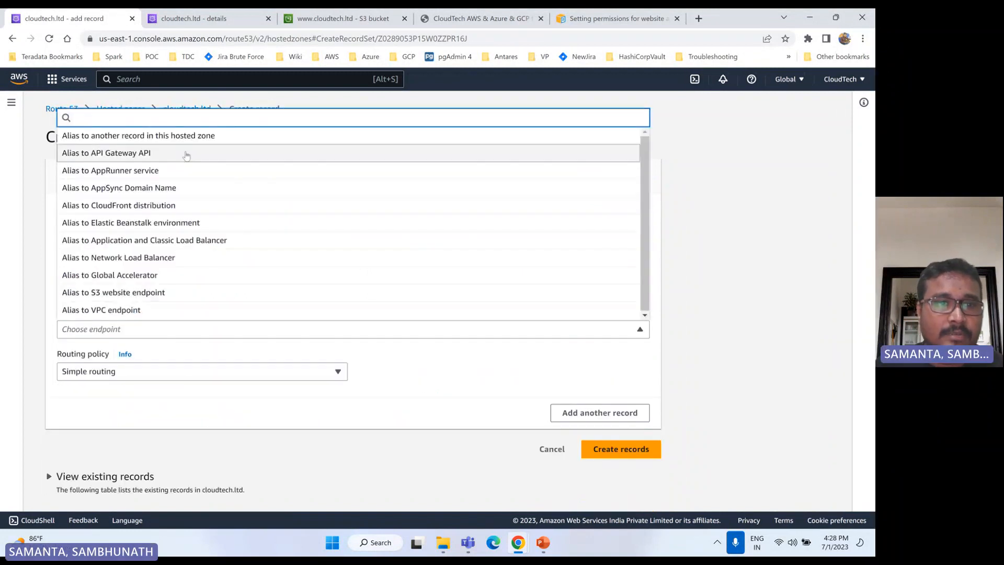
pyautogui.click(173, 136)
pyautogui.scroll(-1, 156, 262)
pyautogui.click(140, 330)
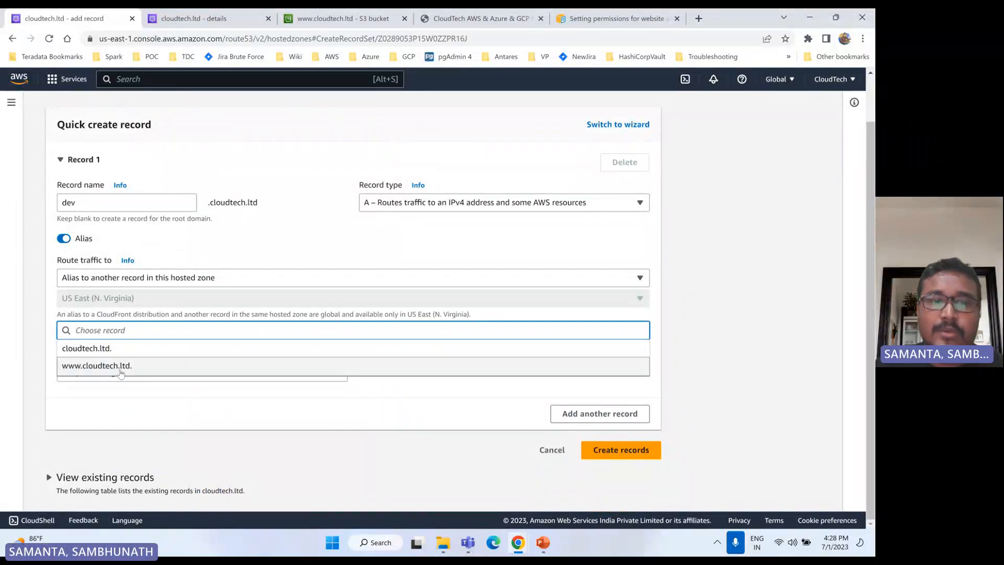
# - Set the dev record's type to CNAME, check its alias target options, and turn the alias off
pyautogui.click(442, 208)
pyautogui.click(421, 257)
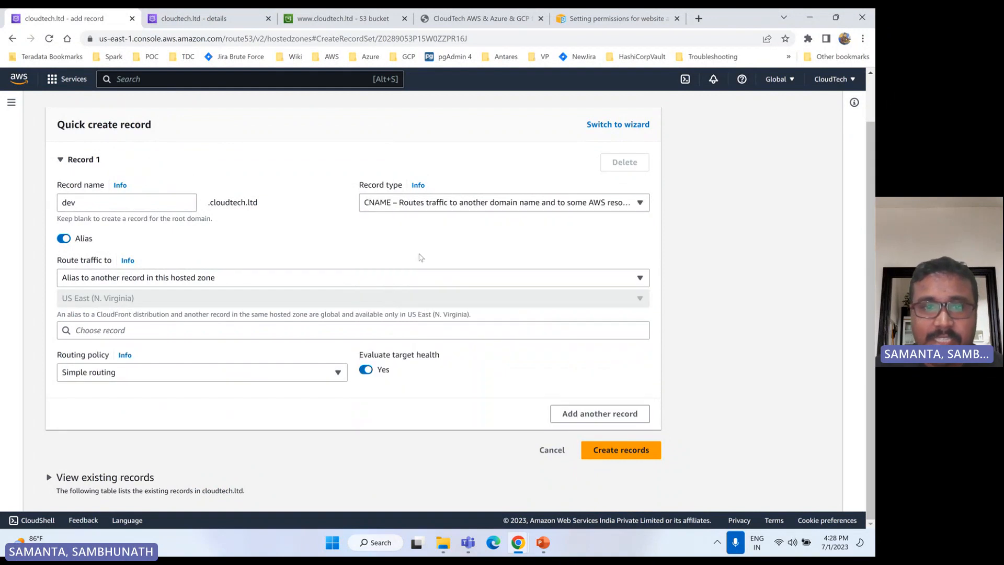
pyautogui.click(114, 329)
pyautogui.click(153, 280)
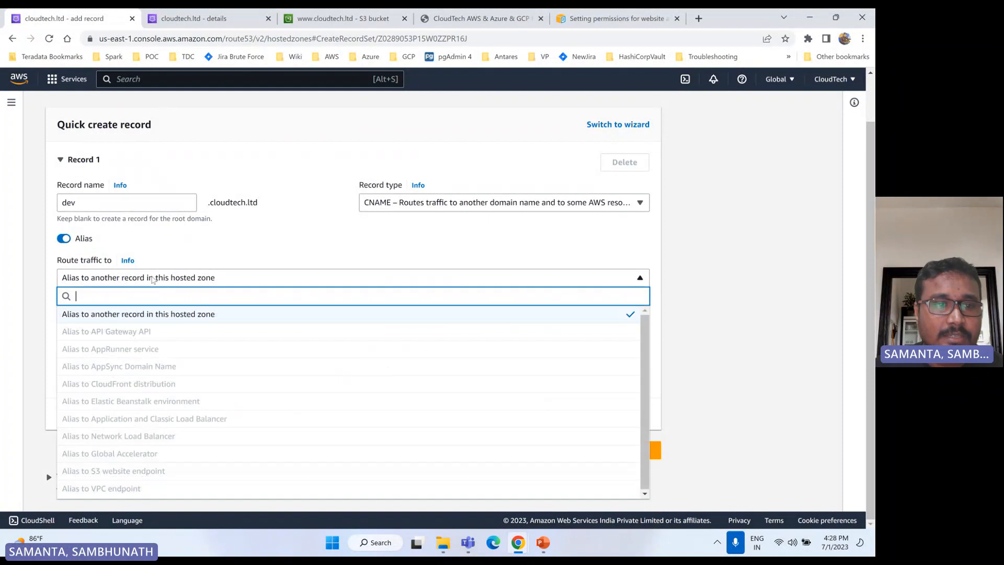
pyautogui.click(65, 239)
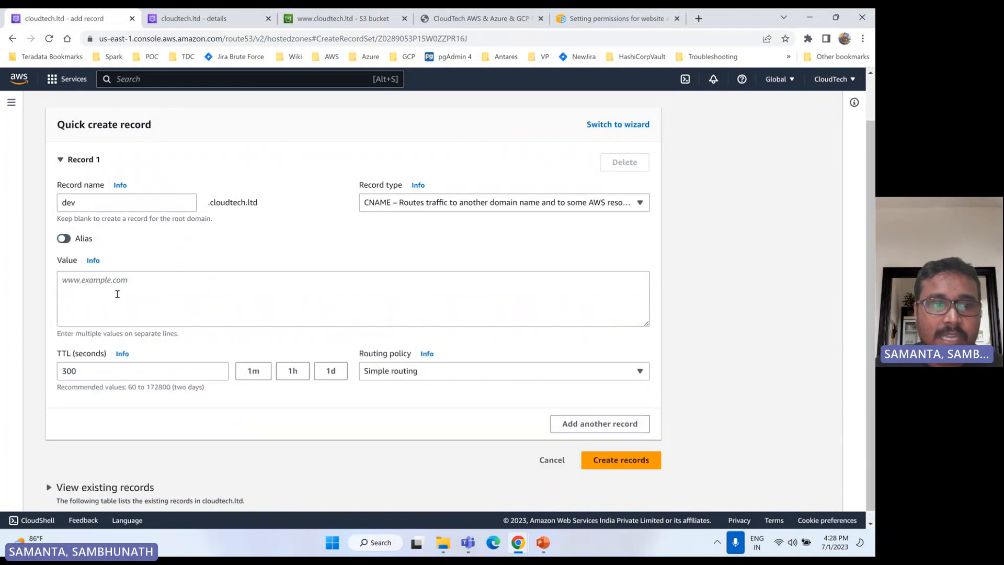
pyautogui.click(173, 287)
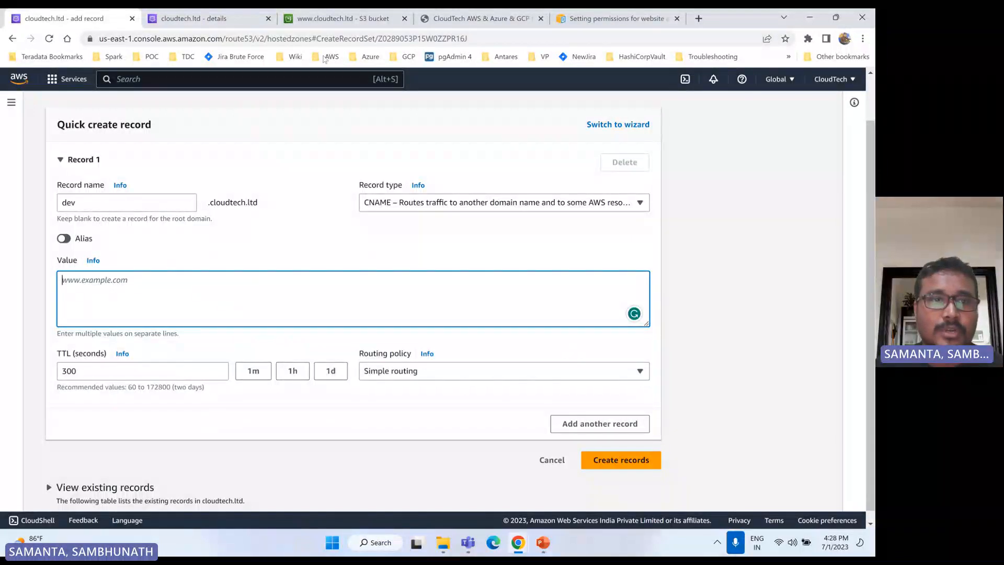
pyautogui.scroll(1, 226, 193)
pyautogui.moveTo(216, 109); pyautogui.dragTo(152, 108)
pyautogui.hotkey('ctrl', 'c')
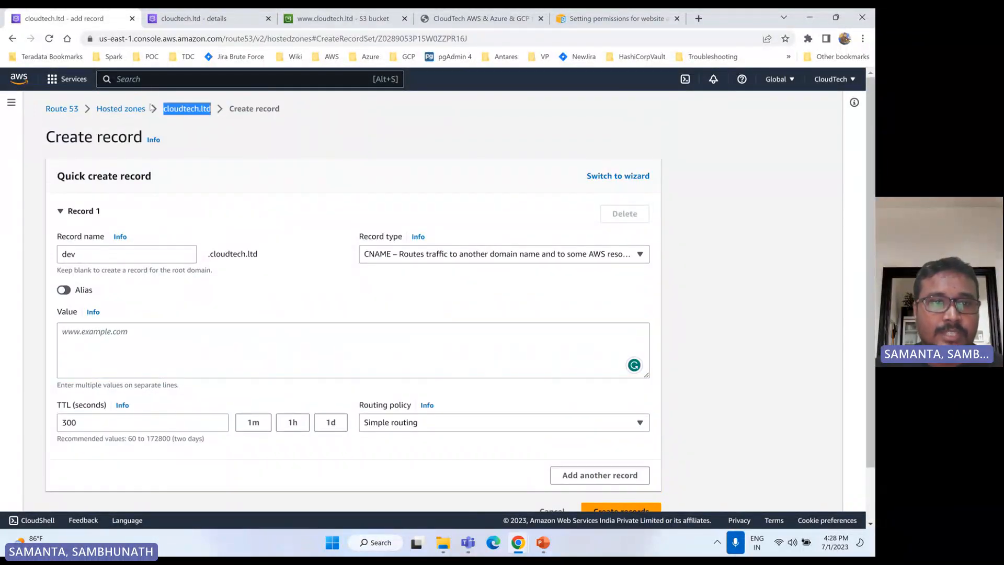
pyautogui.click(149, 326)
pyautogui.write('www')
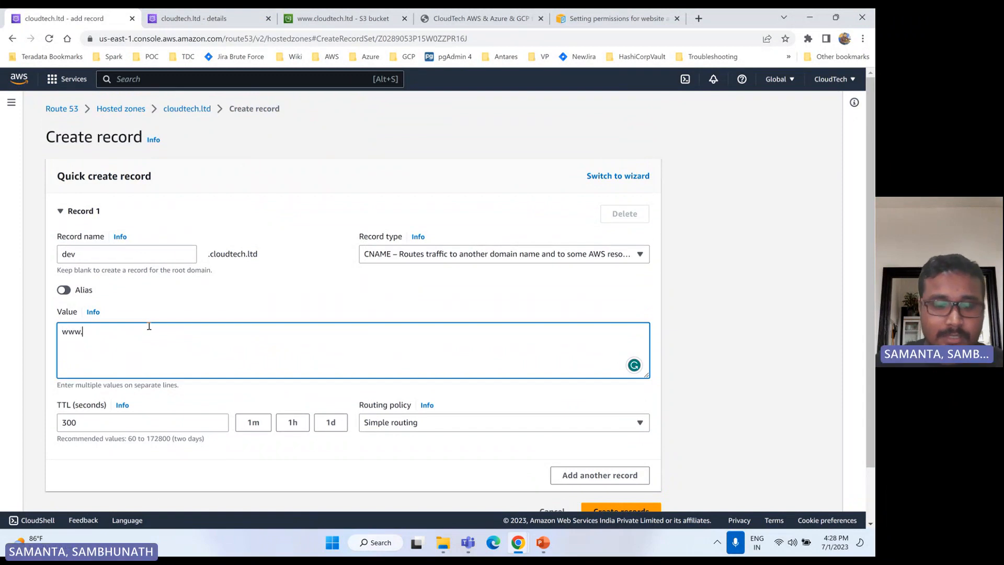
pyautogui.write('.')
pyautogui.hotkey('ctrl', 'v')
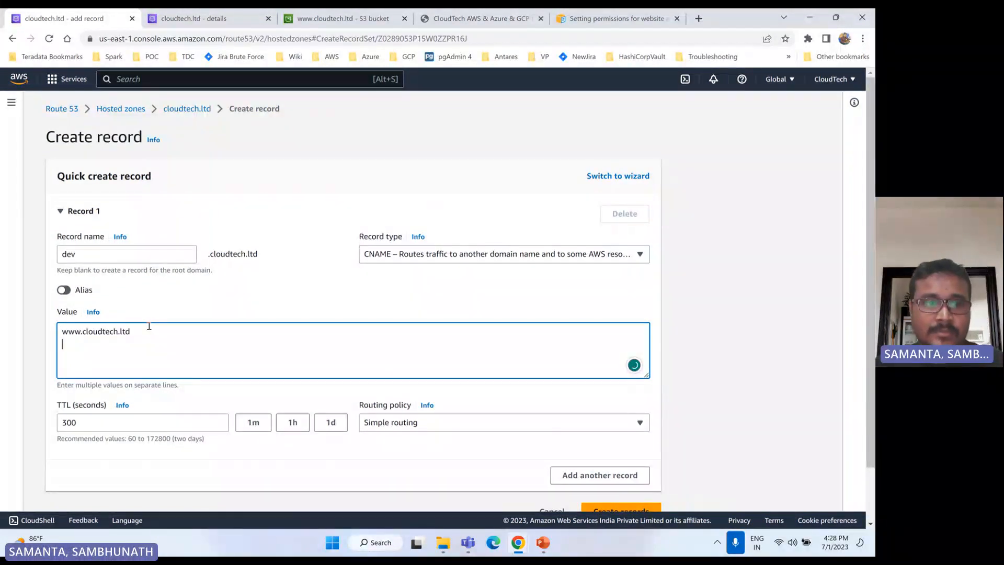
pyautogui.scroll(-2, 246, 332)
pyautogui.click(602, 448)
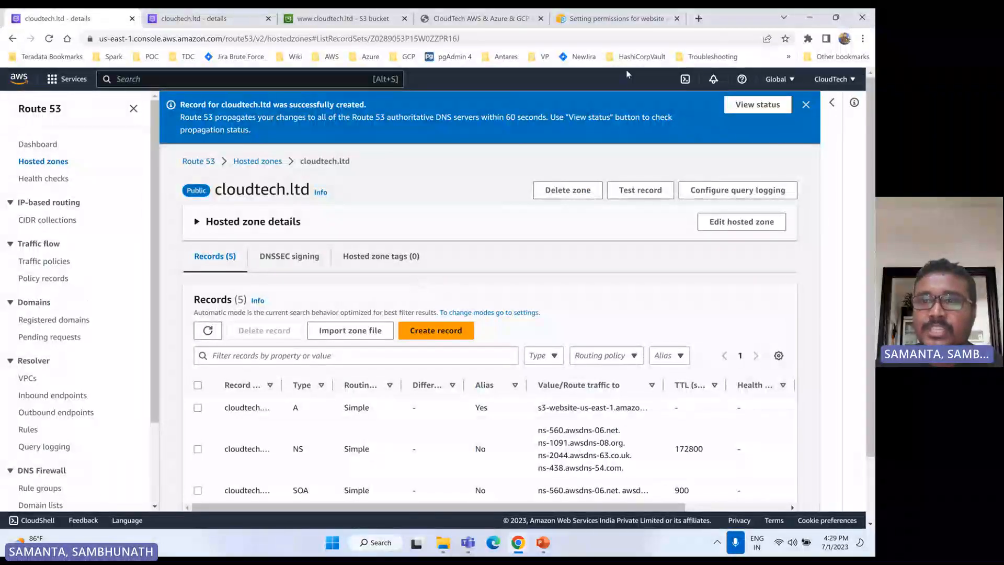
# - Dismiss the creation notice and widen the record name column to examine the zone's full record names and their targets
pyautogui.click(806, 105)
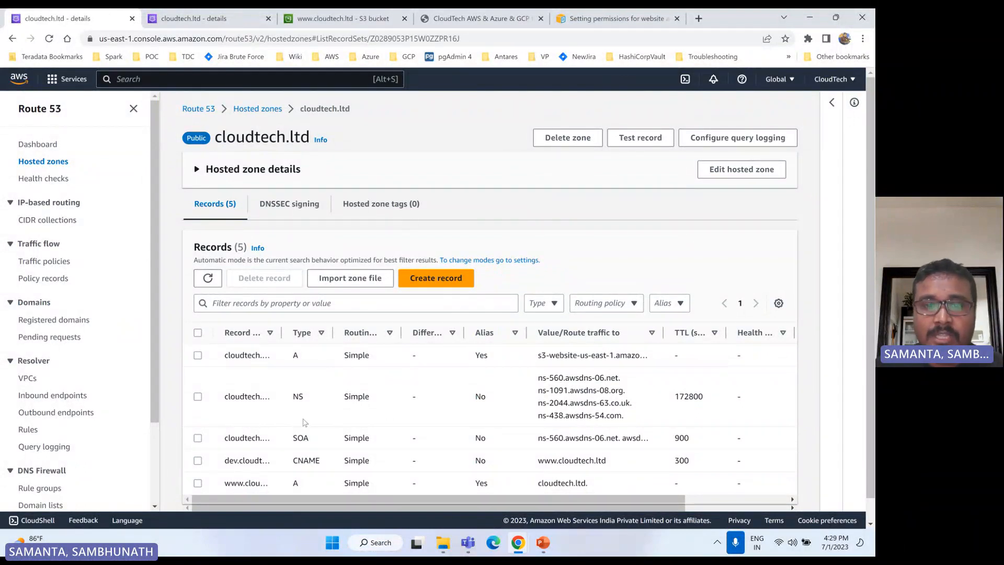
pyautogui.scroll(-1, 273, 392)
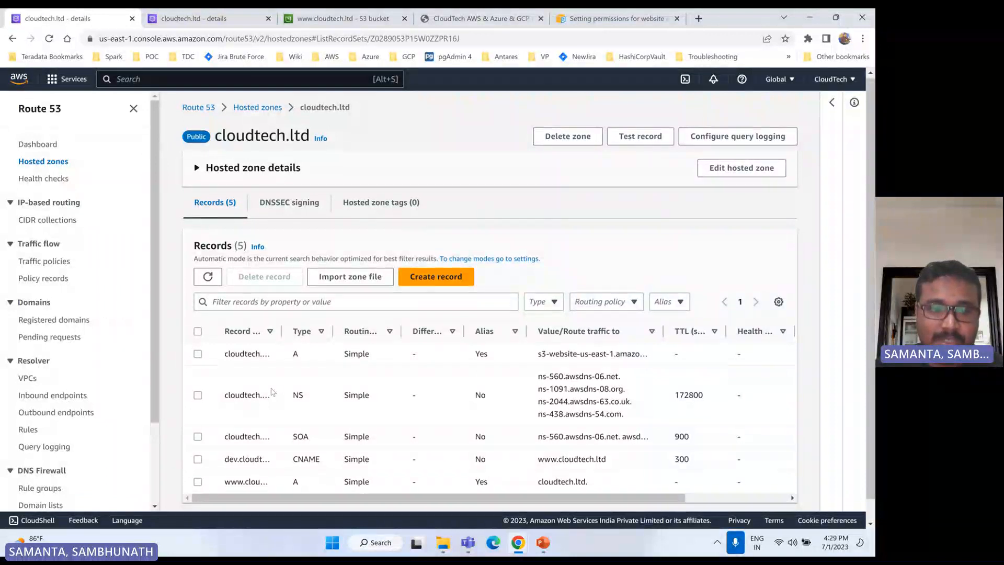
pyautogui.scroll(-1, 273, 392)
pyautogui.moveTo(280, 309); pyautogui.dragTo(382, 309)
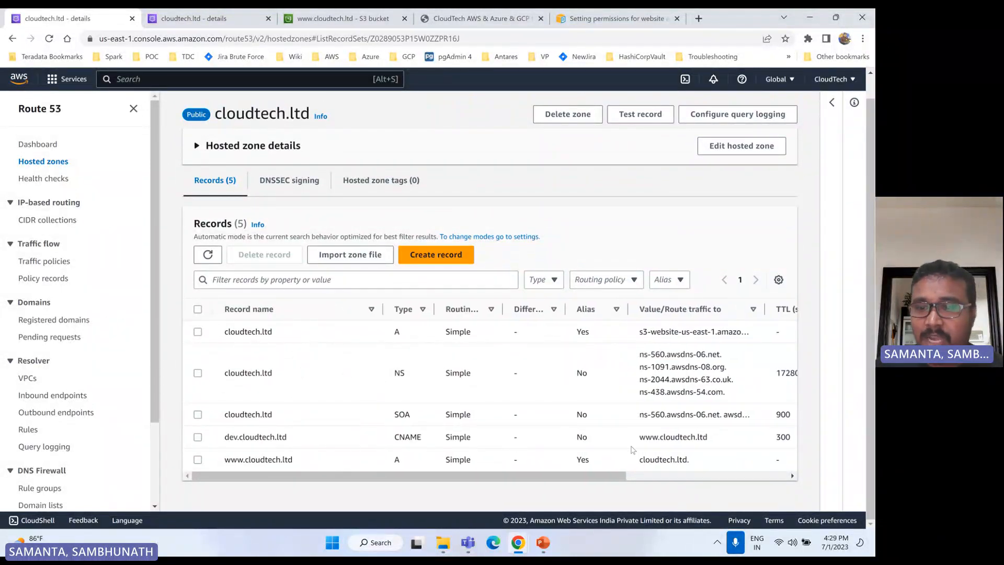
# - Copy the dev.cloudtech.ltd record name and load it in a fresh tab of the Incognito window, closing the old site tab
pyautogui.doubleClick(284, 437)
pyautogui.hotkey('ctrl', 'c')
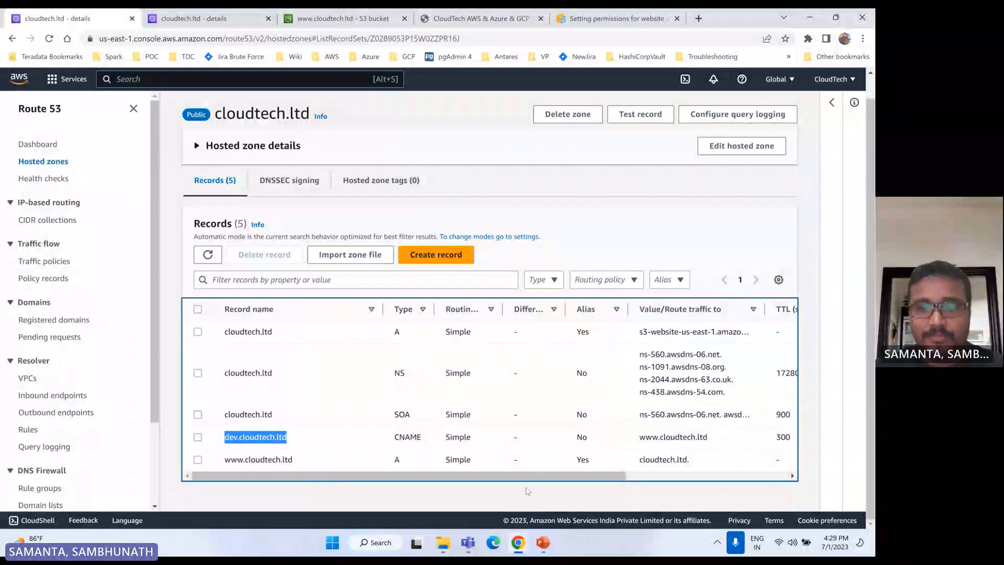
pyautogui.moveTo(518, 546)
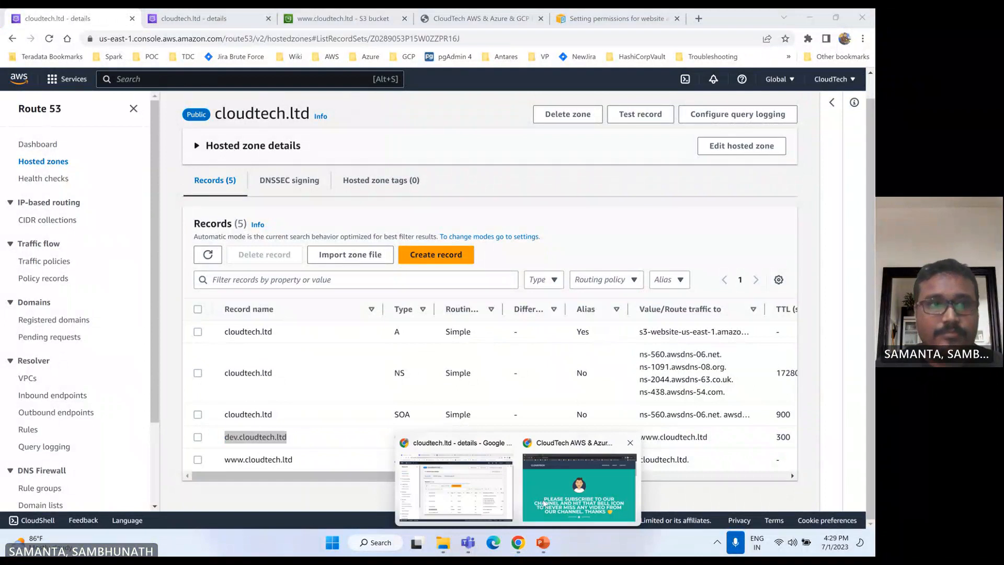
pyautogui.click(580, 489)
pyautogui.click(152, 18)
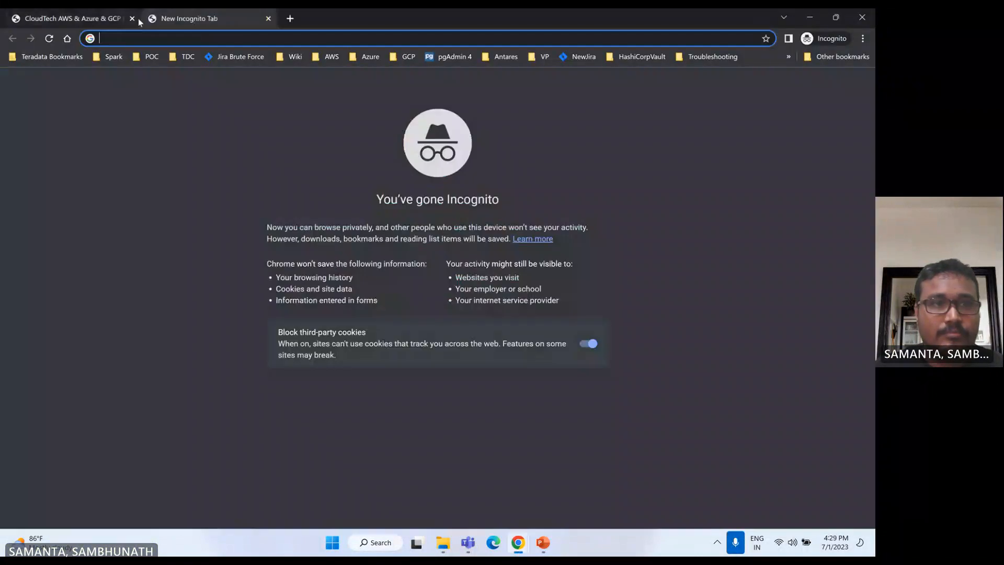
pyautogui.click(133, 19)
pyautogui.hotkey('ctrl', 'v')
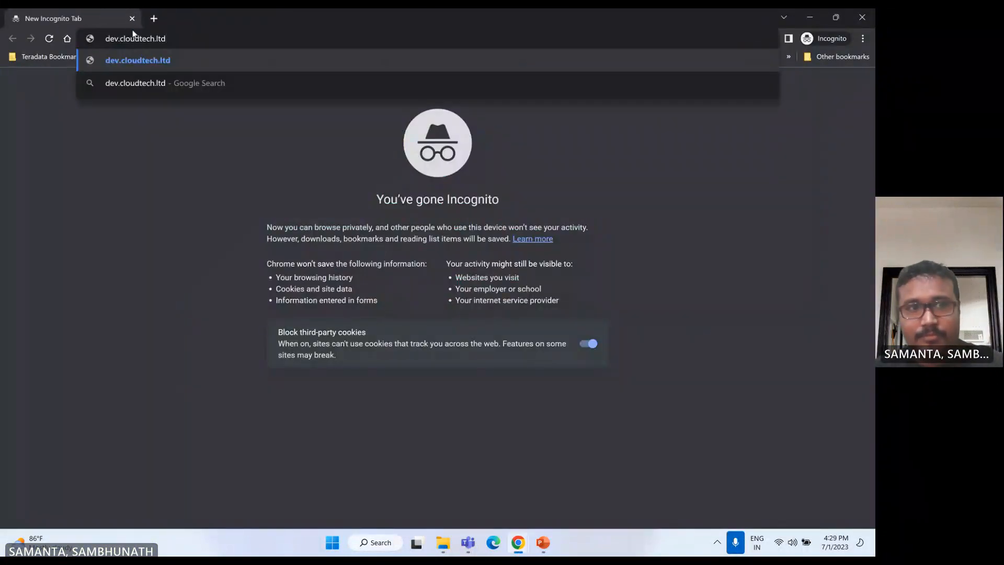
pyautogui.press('Return')
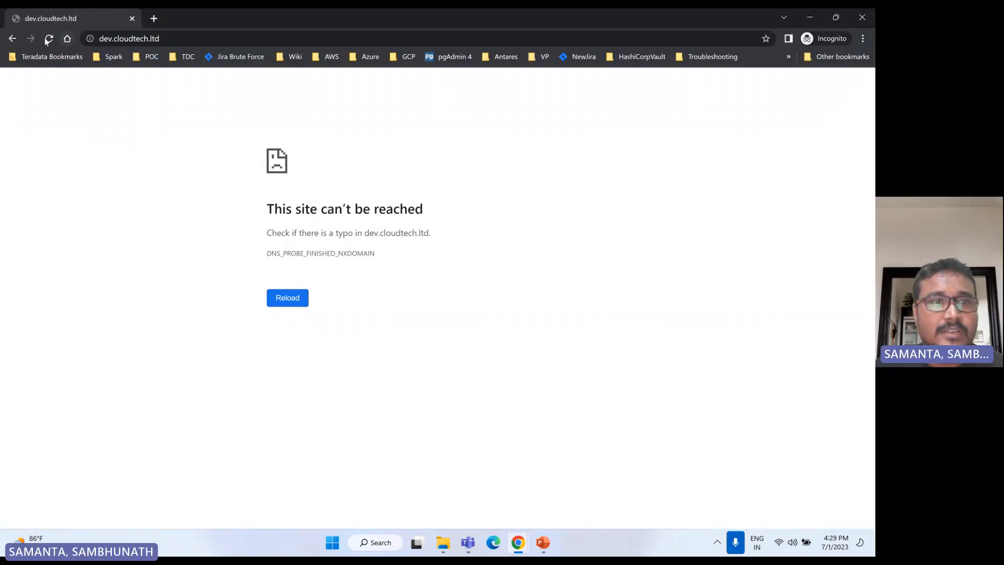
# - Load dev.cloudtech.ltd again in the Incognito tab and refresh it to retest the name
pyautogui.click(172, 42)
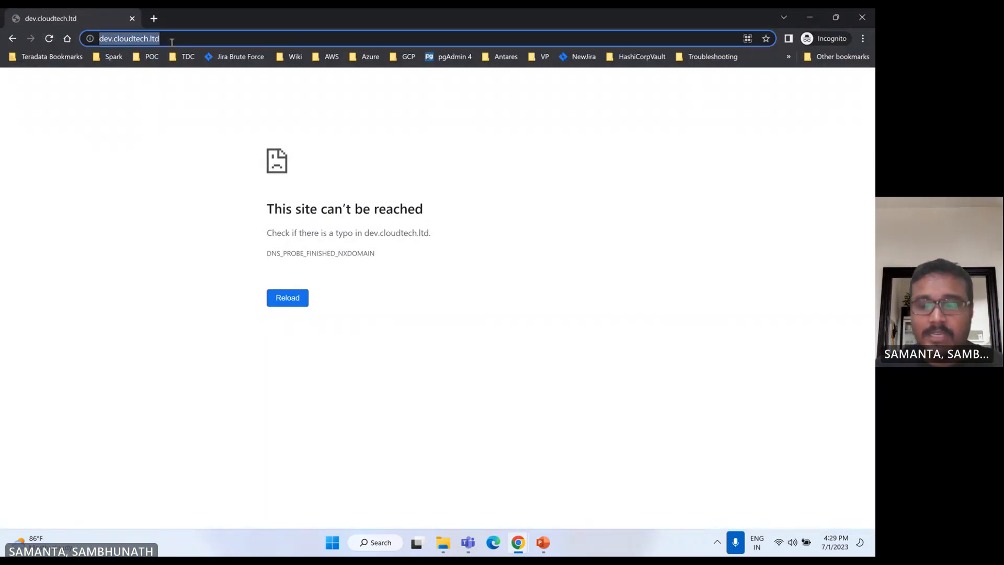
pyautogui.press('Return')
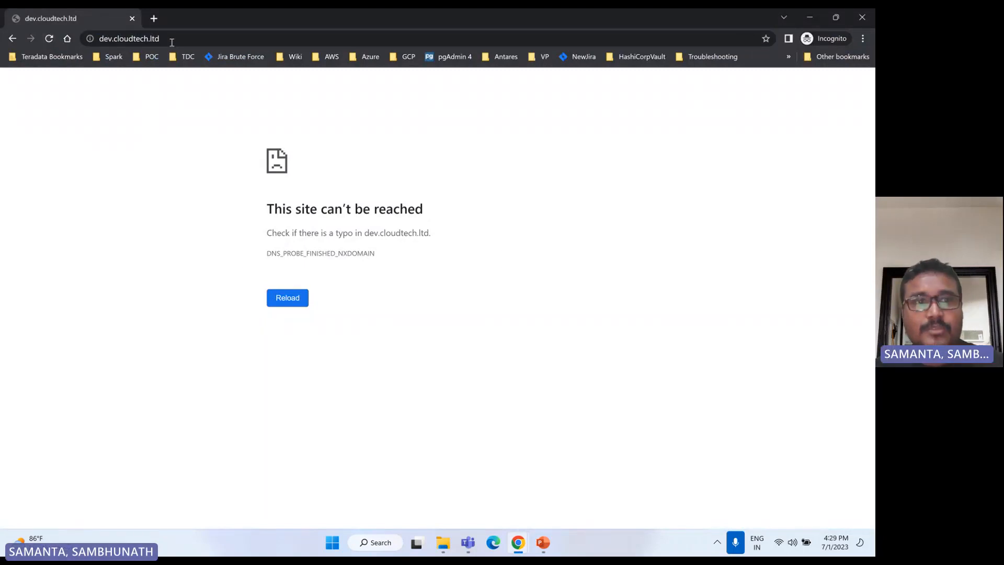
pyautogui.click(48, 40)
pyautogui.click(47, 39)
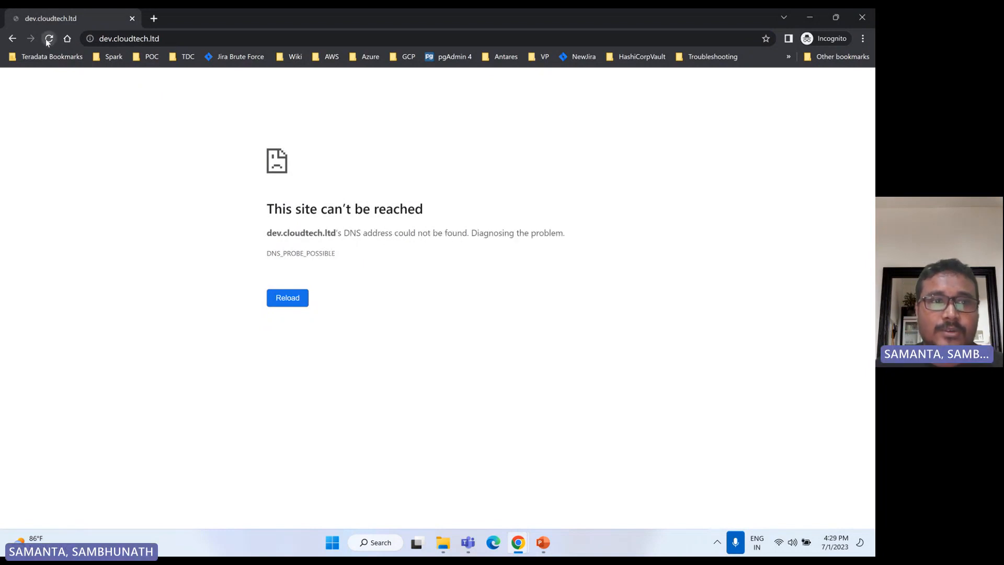
# - Switch to the Route 53 console, open the hosted zones list in a separate tab, and close the duplicate cloudtech.ltd details tab
pyautogui.moveTo(521, 550)
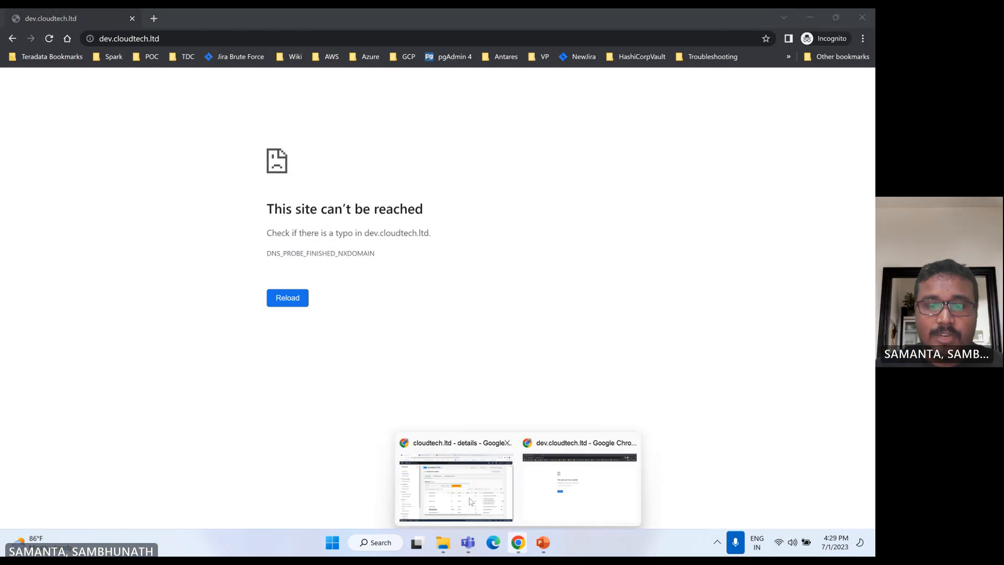
pyautogui.click(455, 488)
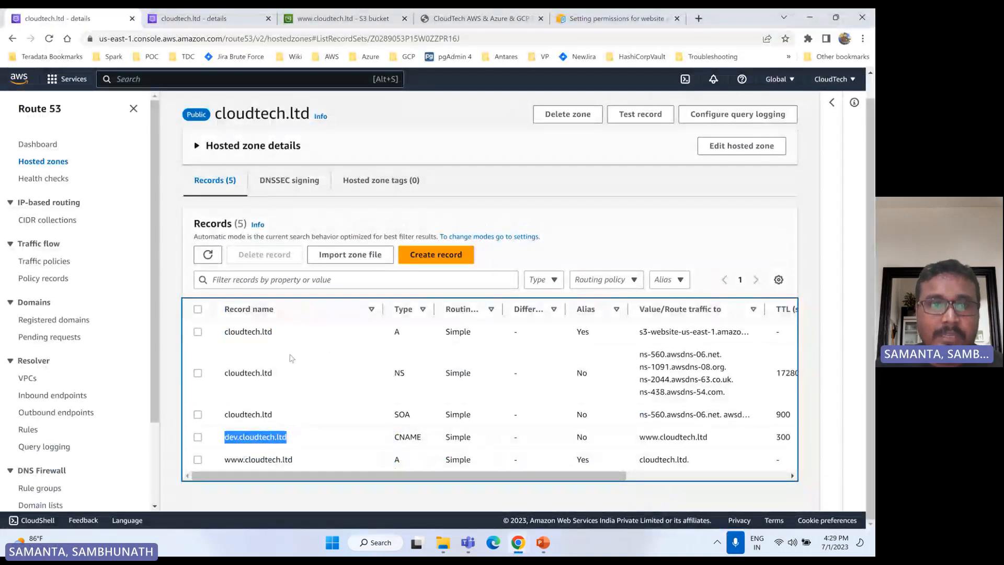
pyautogui.scroll(1, 288, 236)
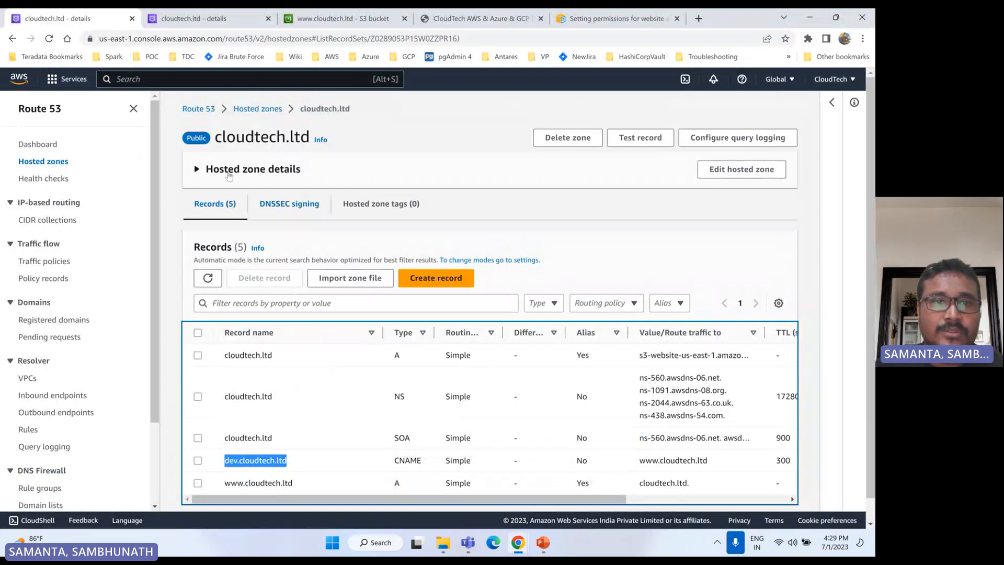
pyautogui.middleClick(257, 109)
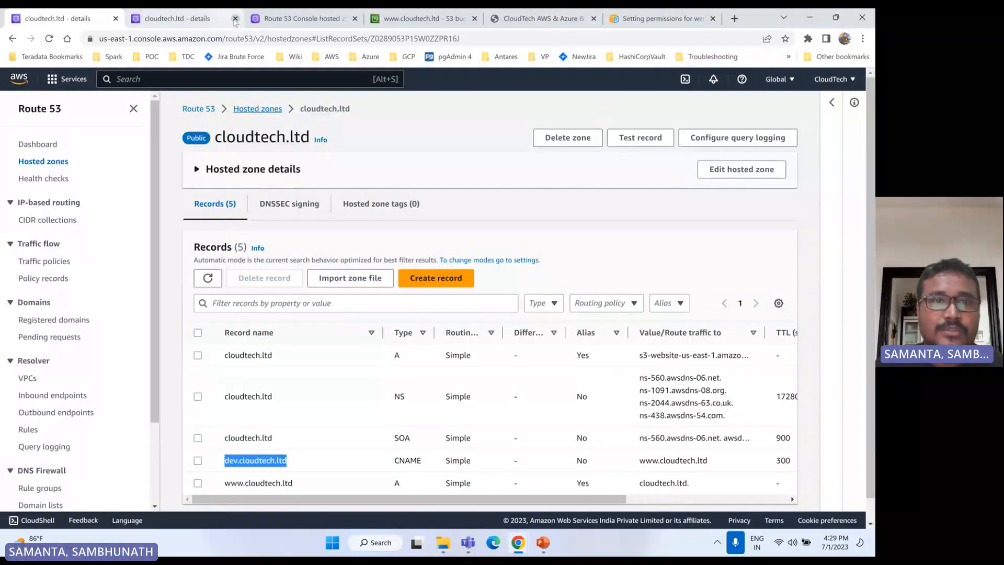
pyautogui.click(235, 19)
pyautogui.click(182, 23)
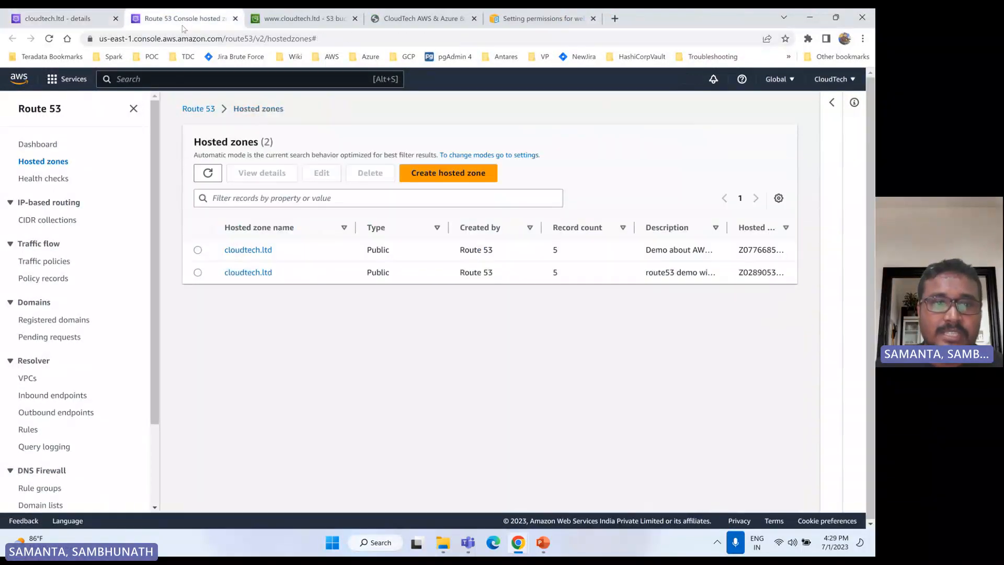
# - Examine the records of both cloudtech.ltd hosted zones, starting with the "route53 demo" zone
pyautogui.click(248, 273)
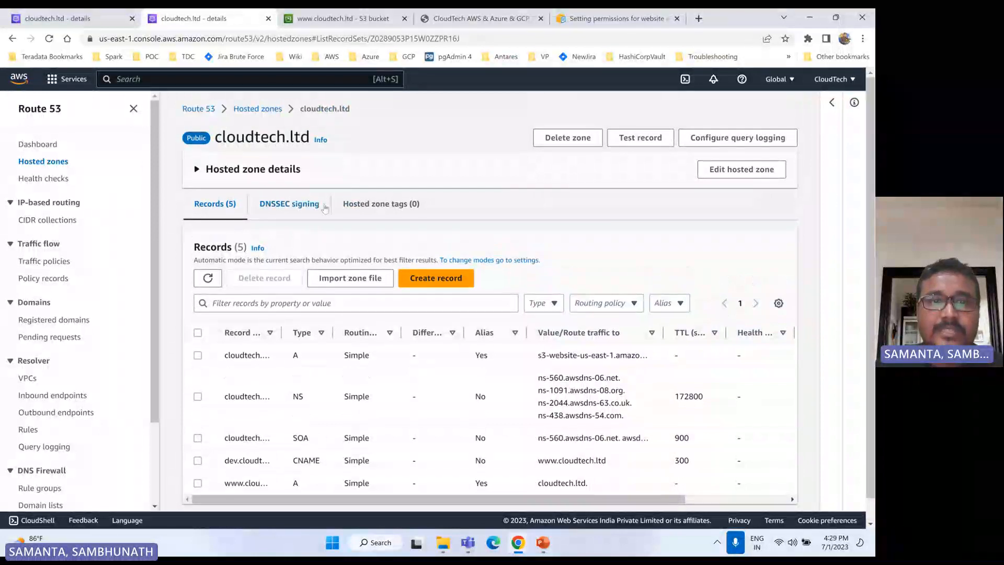
pyautogui.click(264, 110)
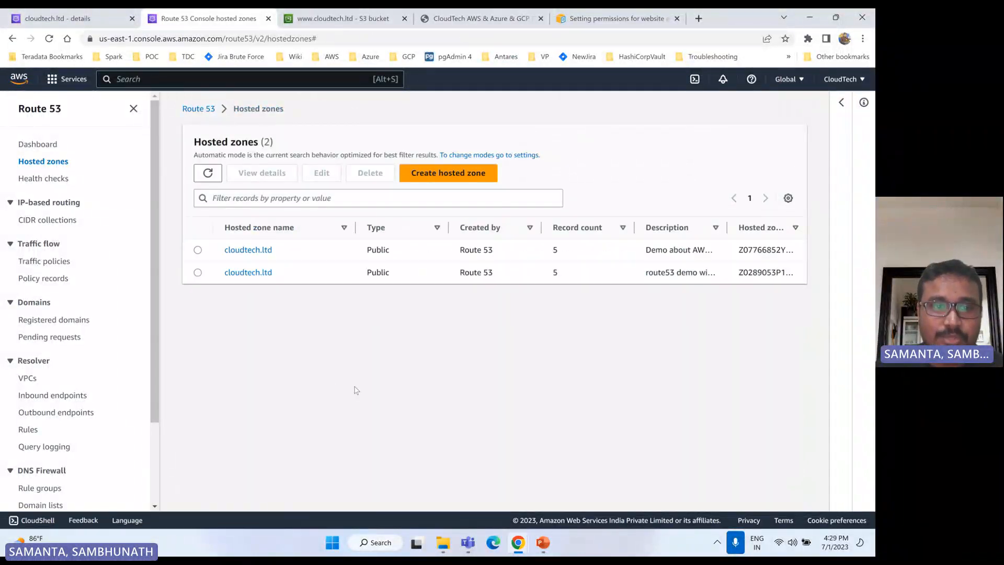
pyautogui.click(248, 250)
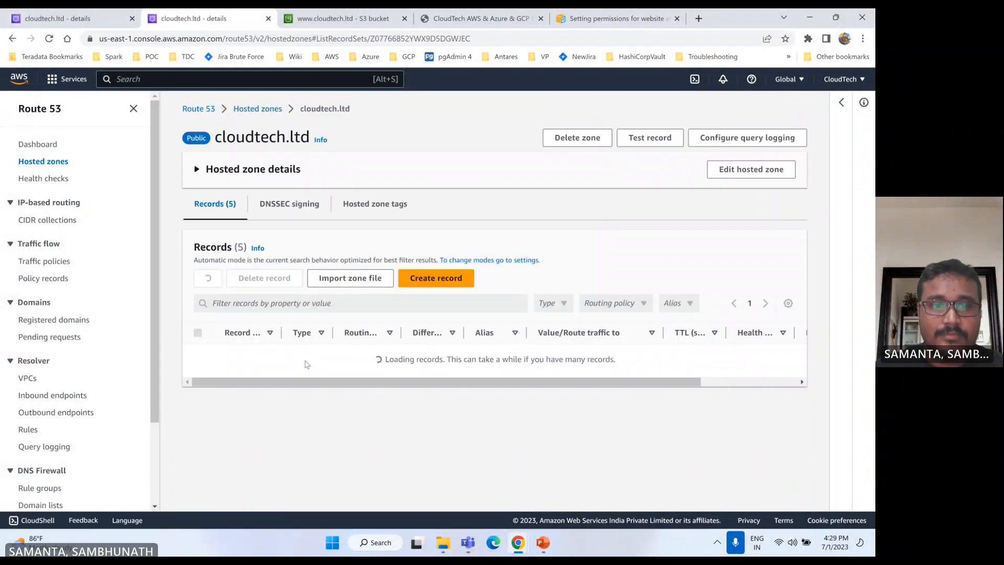
pyautogui.scroll(-1, 303, 373)
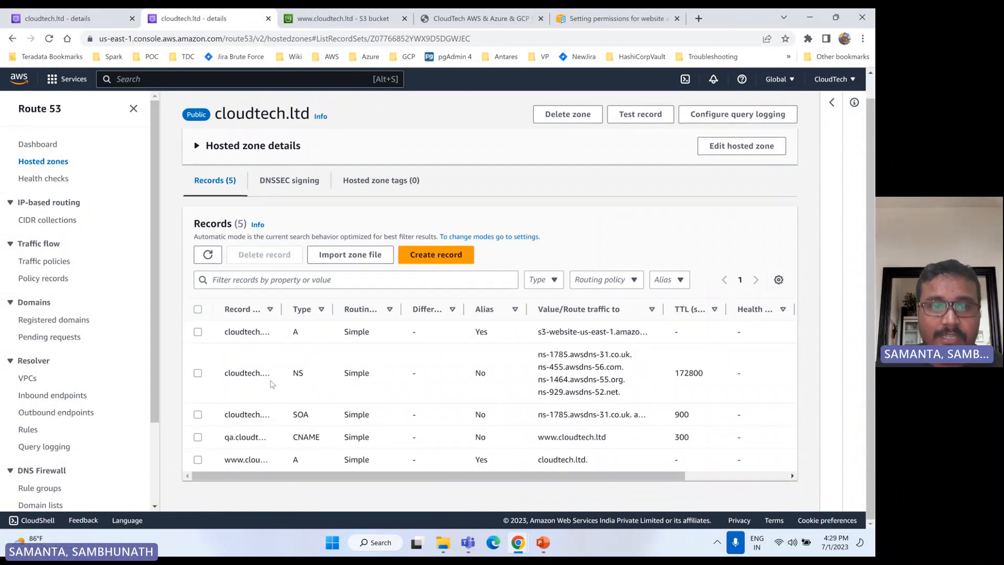
# - Start a record named qa with type CNAME in the cloudtech.ltd zone that holds the dev record
pyautogui.hotkey('ctrl', 'shift', 'Tab')
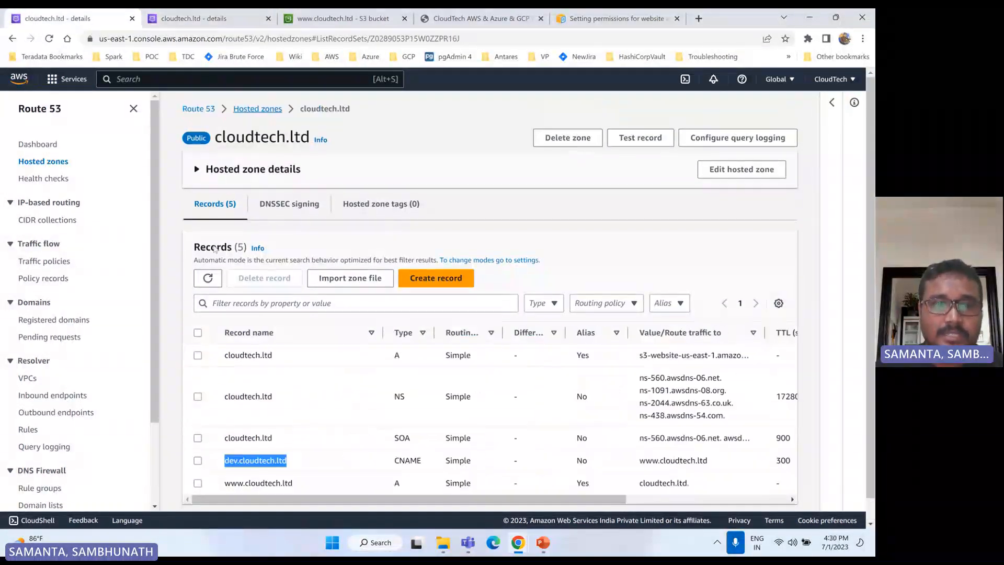
pyautogui.click(441, 291)
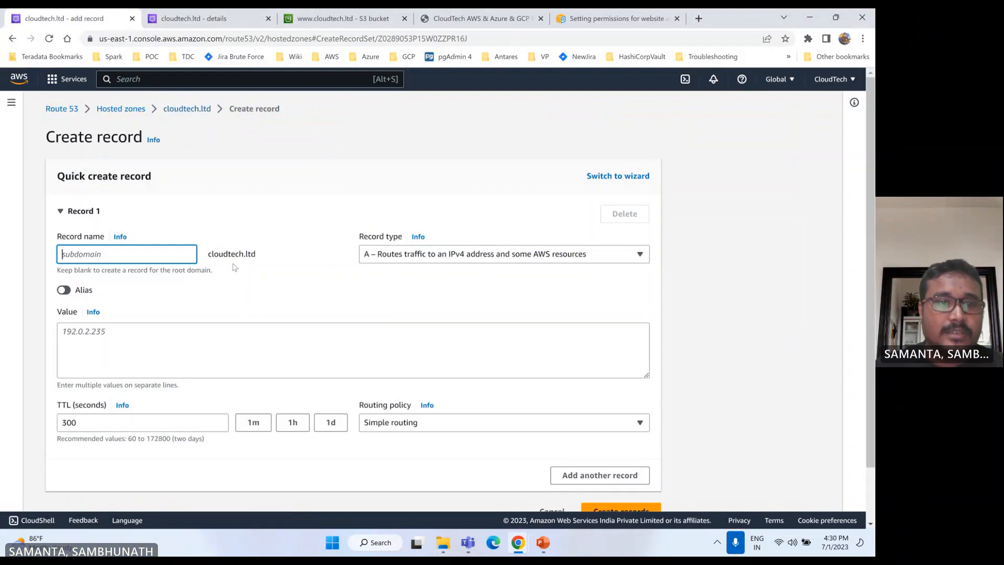
pyautogui.write('qa')
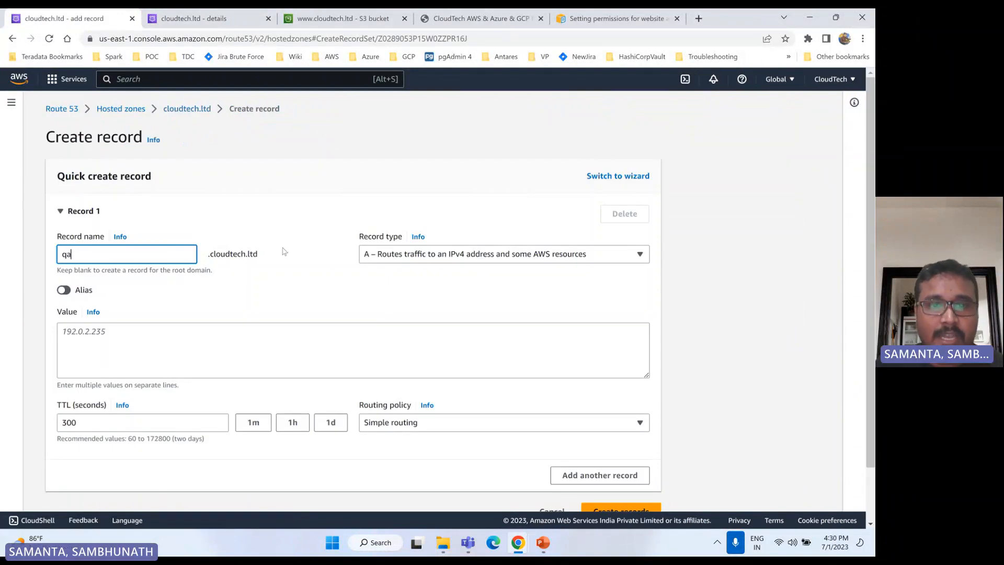
pyautogui.click(426, 257)
pyautogui.click(394, 307)
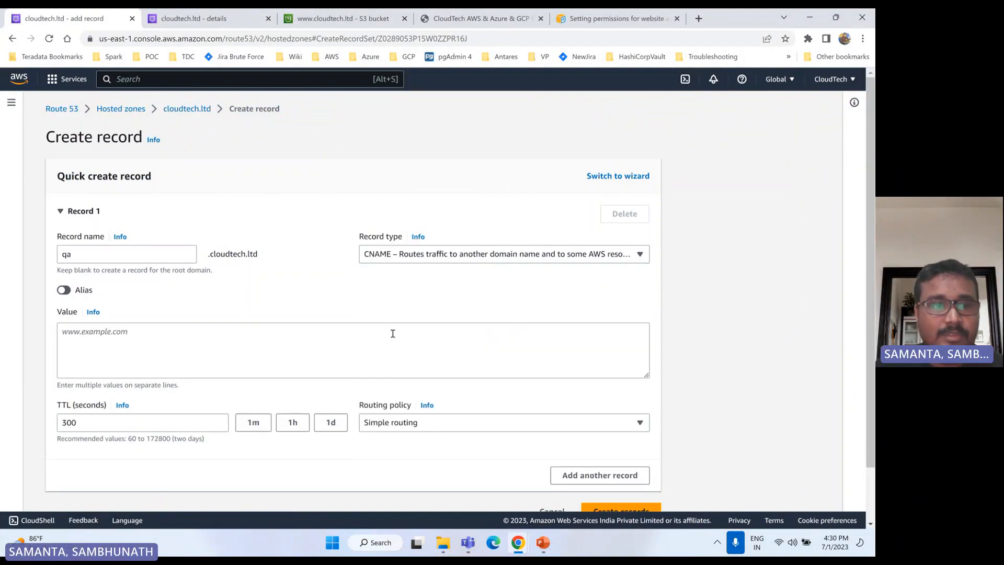
pyautogui.moveTo(212, 109); pyautogui.dragTo(163, 109)
pyautogui.hotkey('ctrl', 'c')
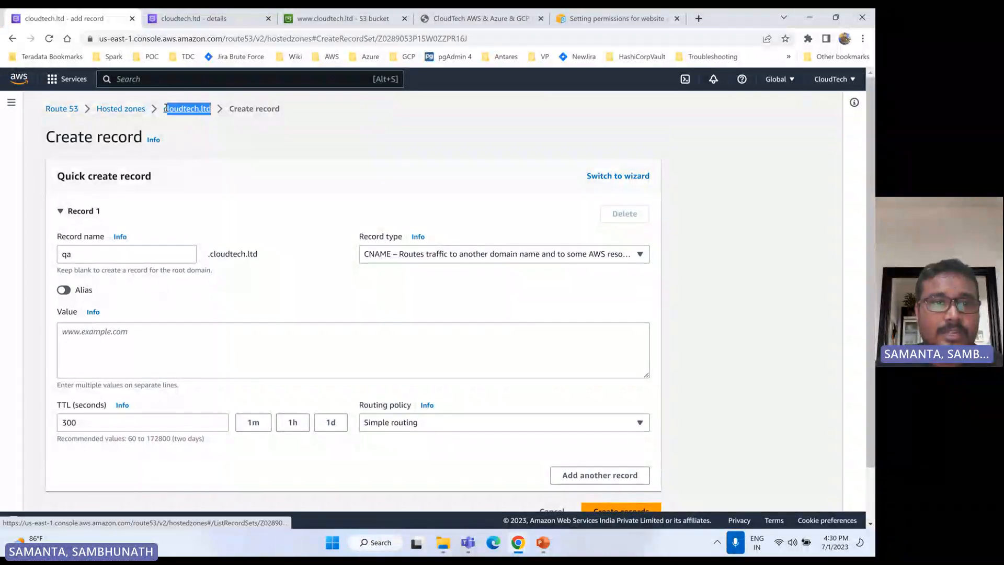
pyautogui.click(110, 332)
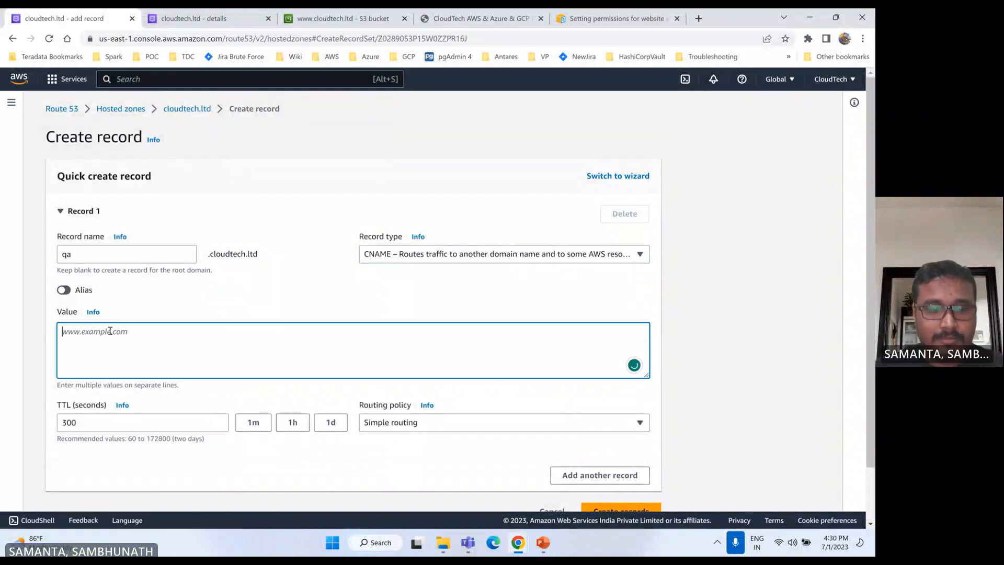
pyautogui.hotkey('ctrl', 'v')
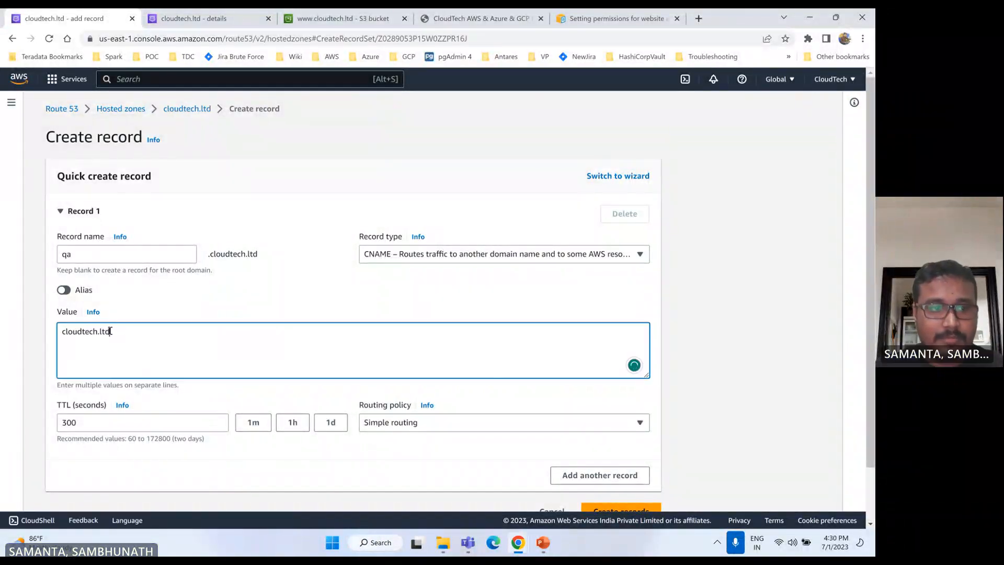
pyautogui.rightClick(63, 333)
pyautogui.click(62, 333)
pyautogui.write('www')
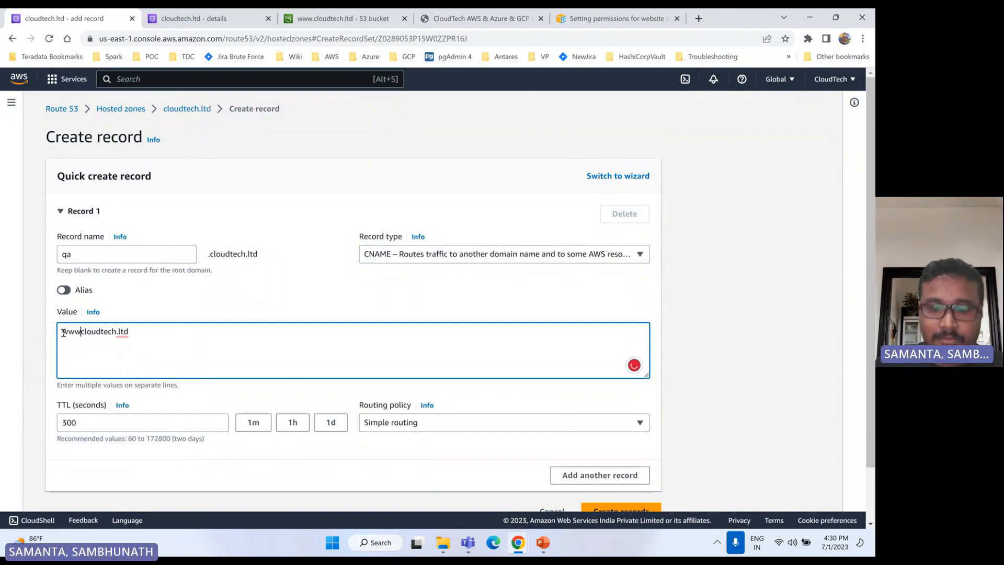
pyautogui.write('.')
pyautogui.click(249, 294)
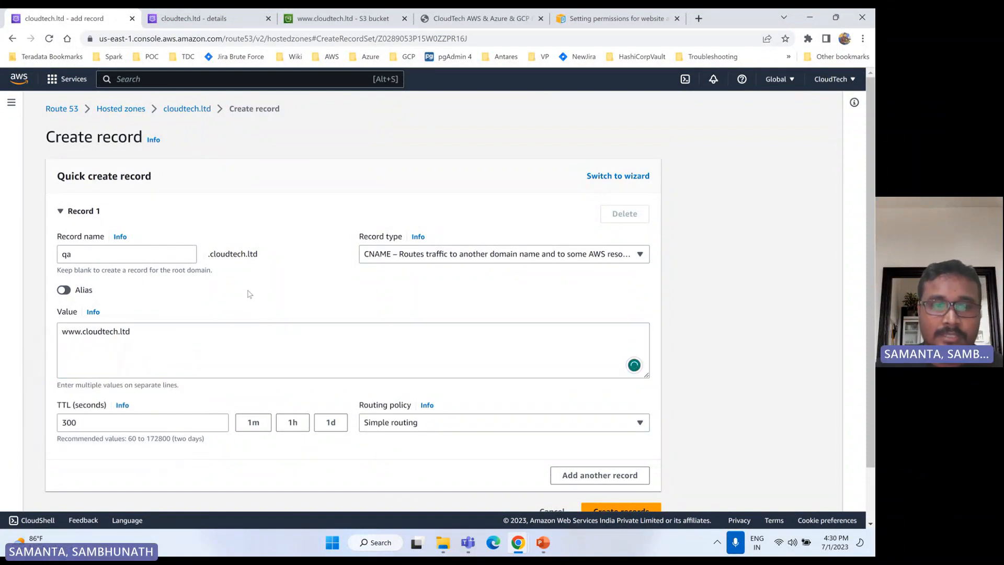
pyautogui.scroll(-2, 628, 513)
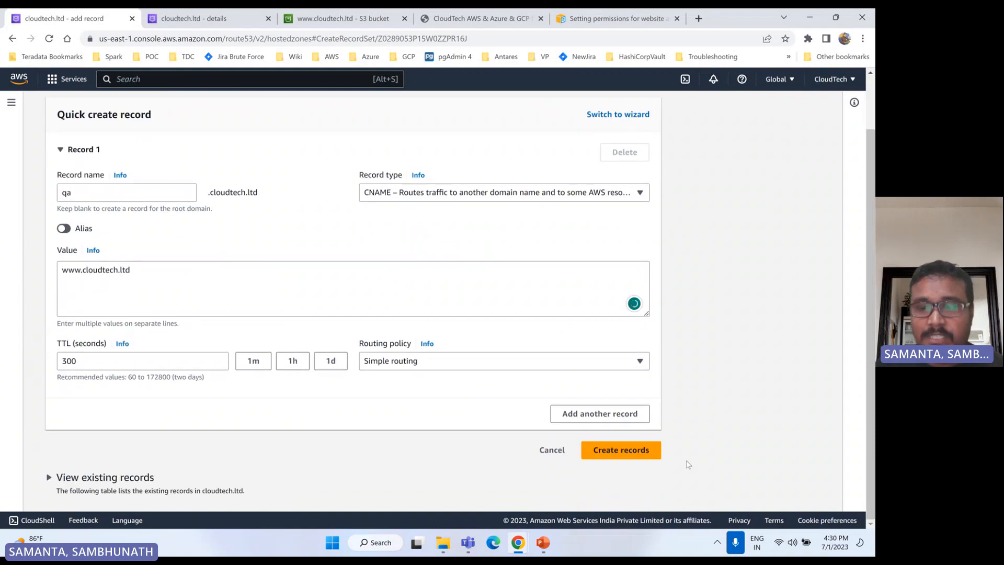
pyautogui.click(621, 450)
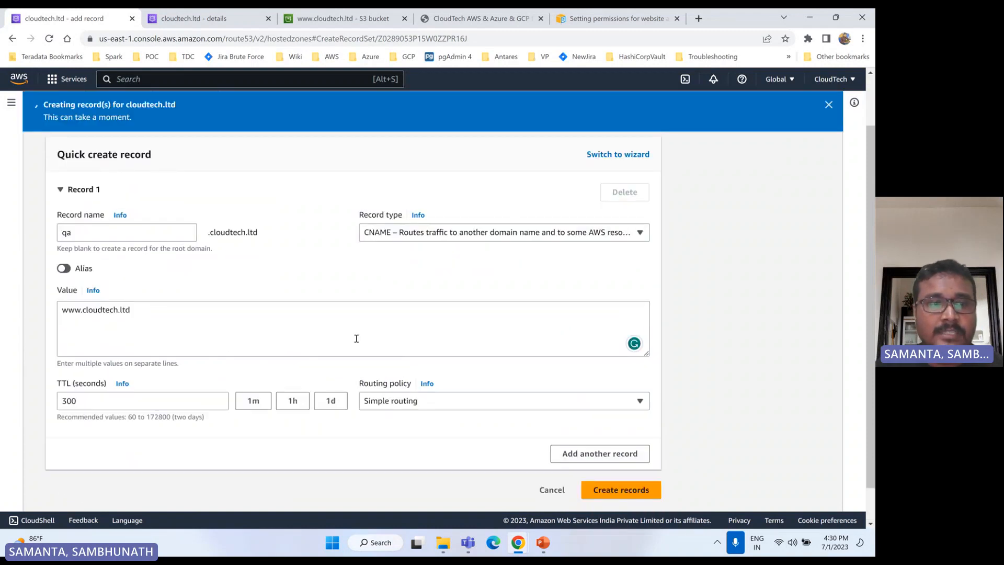
# - Copy the qa.cloudtech.ltd record name and load it in a new tab of the Incognito window
pyautogui.scroll(-2, 260, 398)
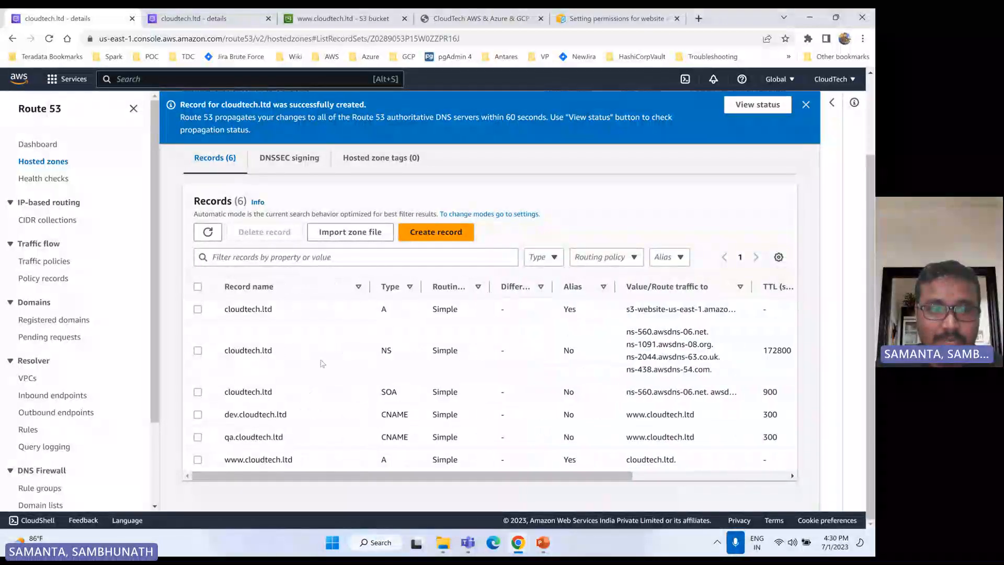
pyautogui.moveTo(287, 440); pyautogui.dragTo(224, 440)
pyautogui.hotkey('ctrl', 'c')
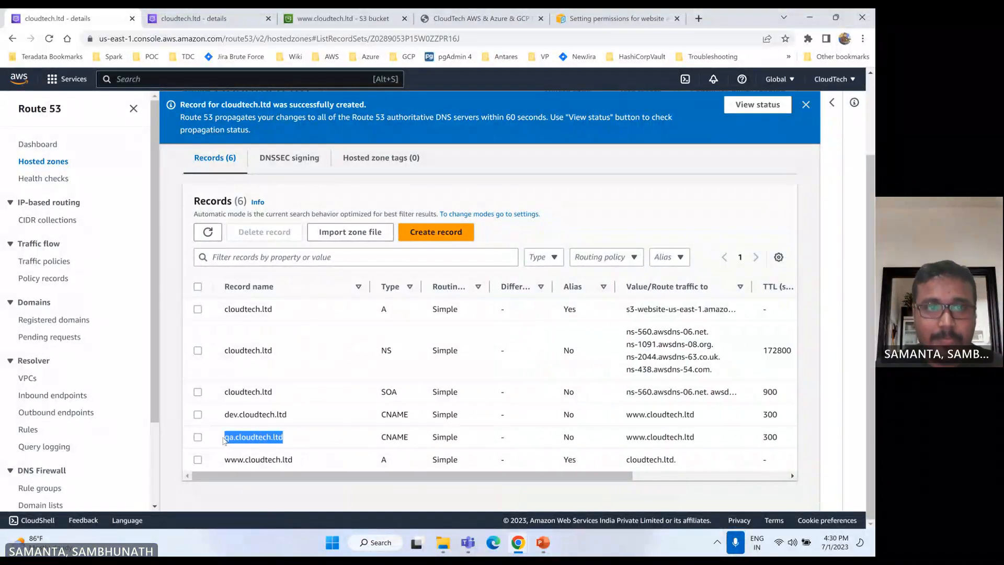
pyautogui.click(518, 542)
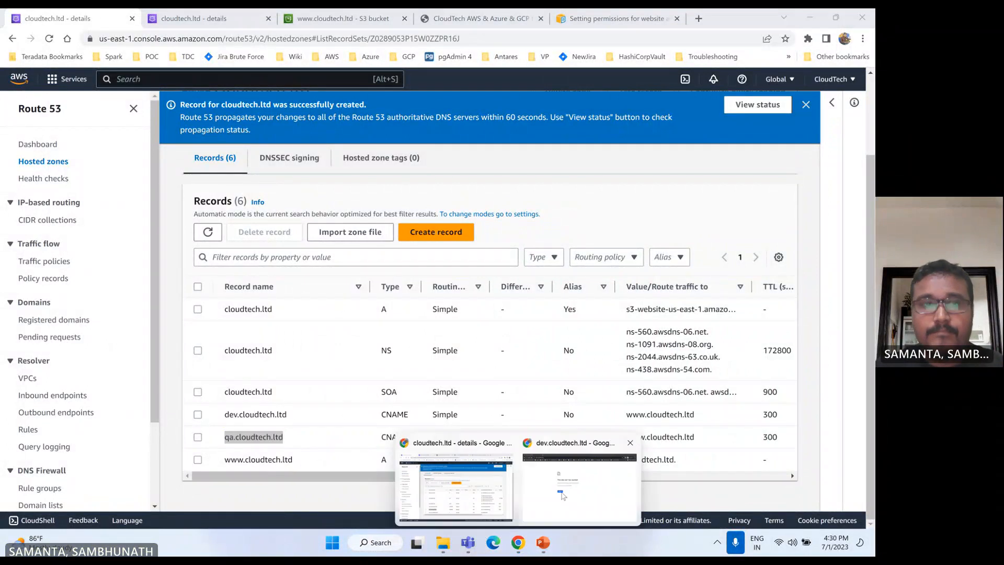
pyautogui.click(563, 495)
pyautogui.click(158, 18)
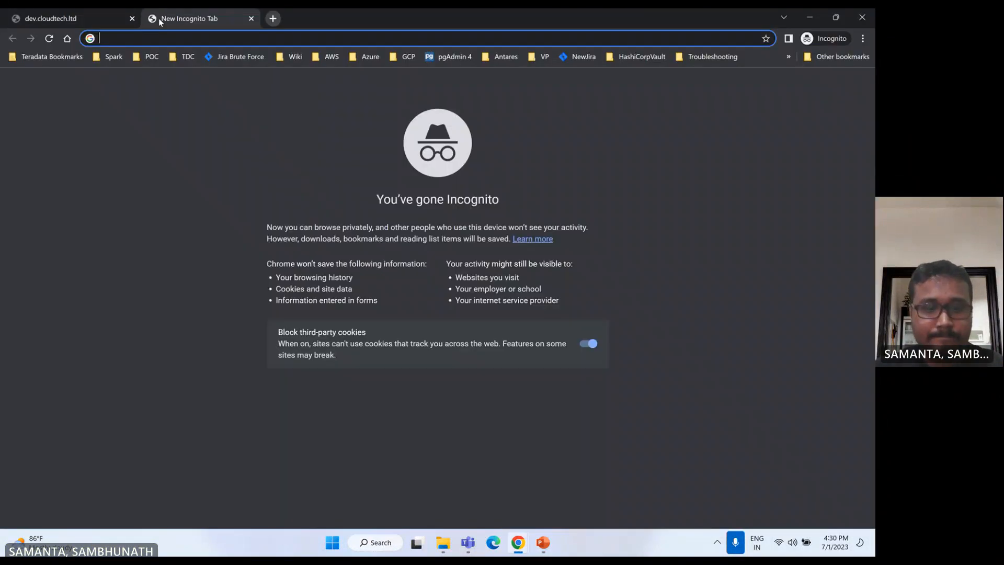
pyautogui.hotkey('ctrl', 'v')
pyautogui.press('Return')
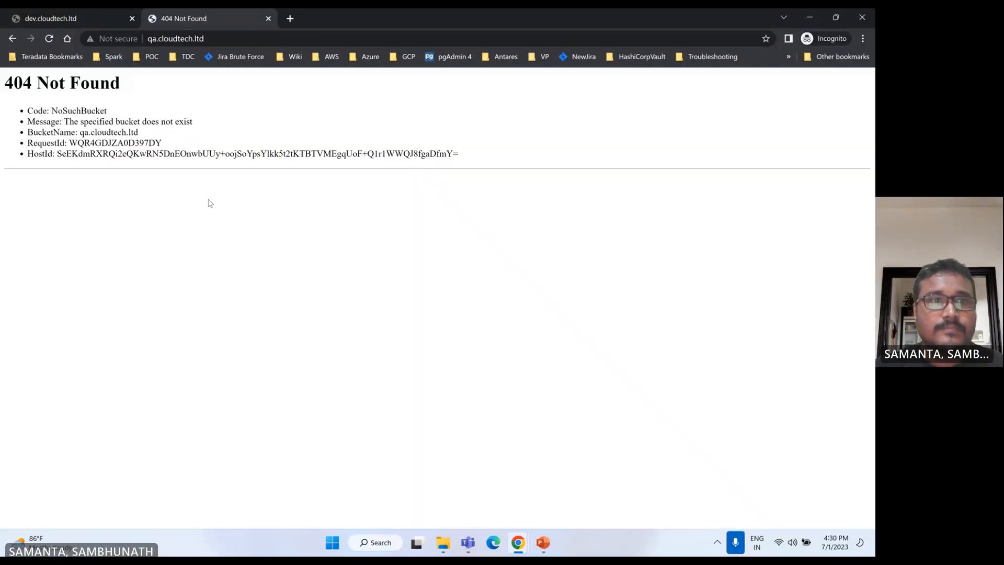
# - Compare the qa.cloudtech.ltd and dev.cloudtech.ltd error pages and return to the zone's records in the Route 53 console
pyautogui.moveTo(26, 109); pyautogui.dragTo(239, 220)
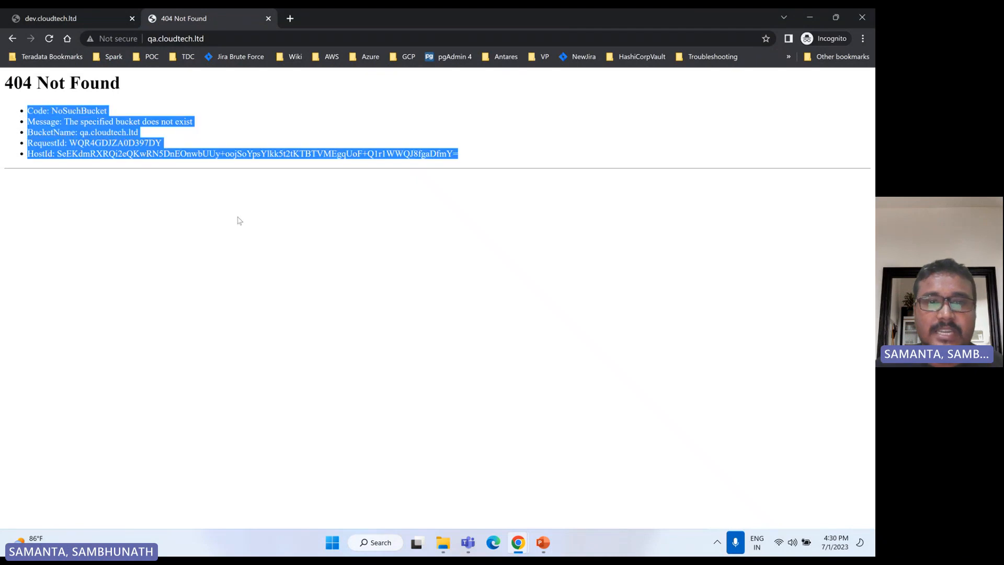
pyautogui.click(27, 14)
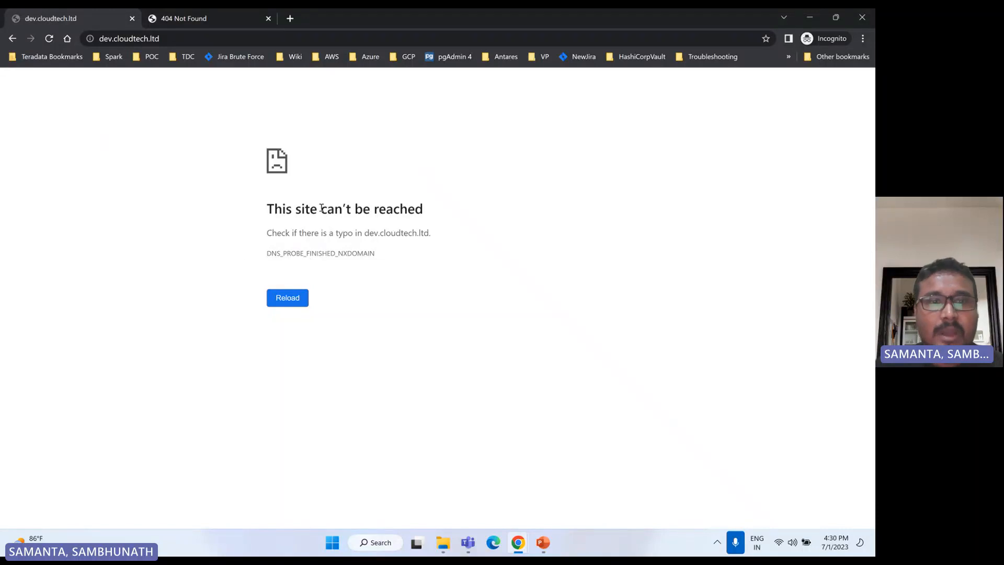
pyautogui.click(192, 19)
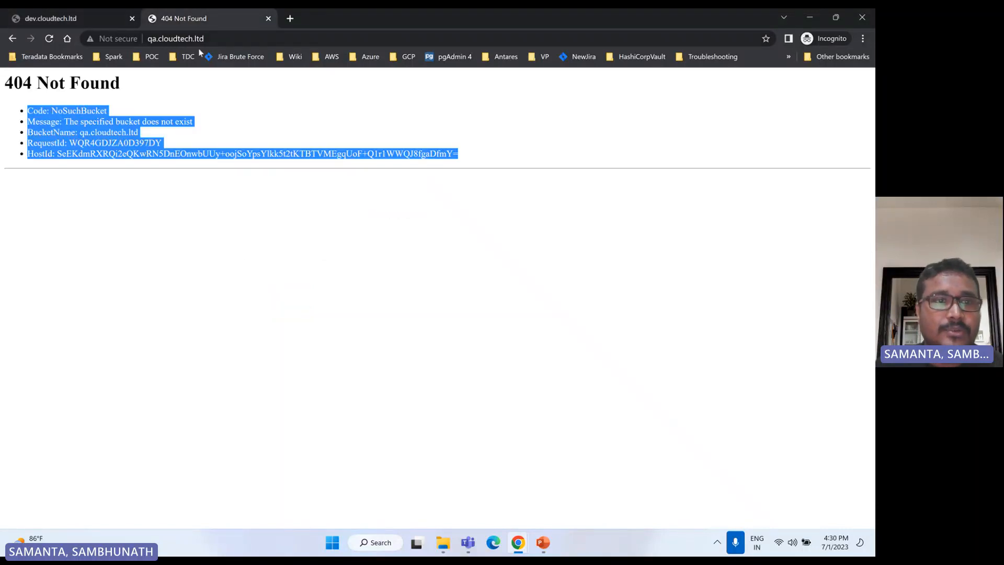
pyautogui.click(73, 21)
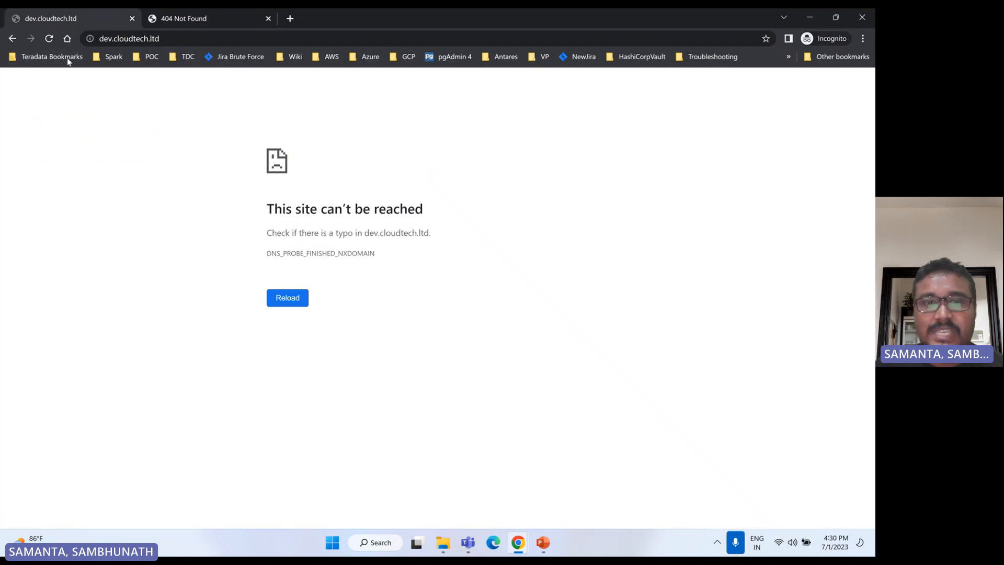
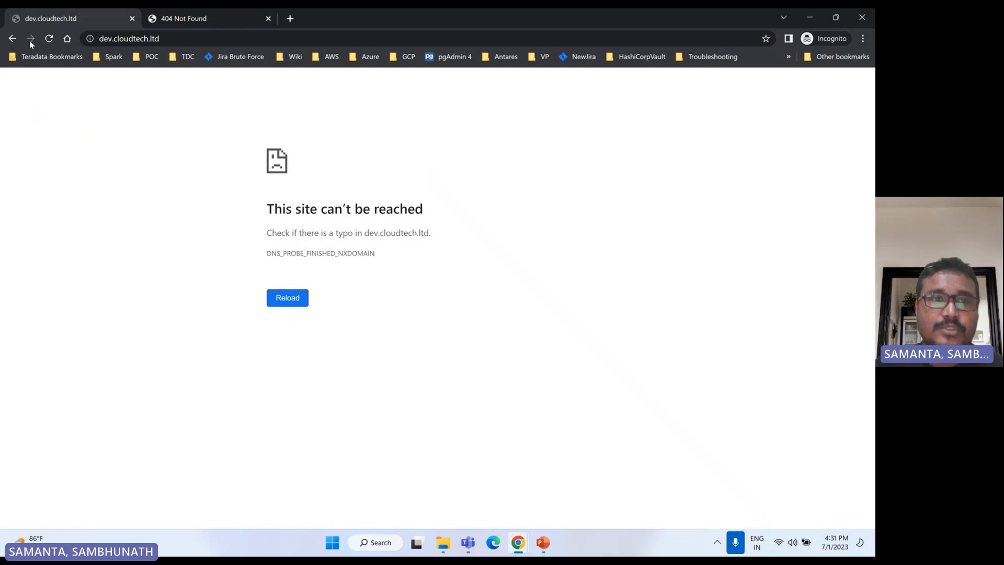
pyautogui.click(171, 23)
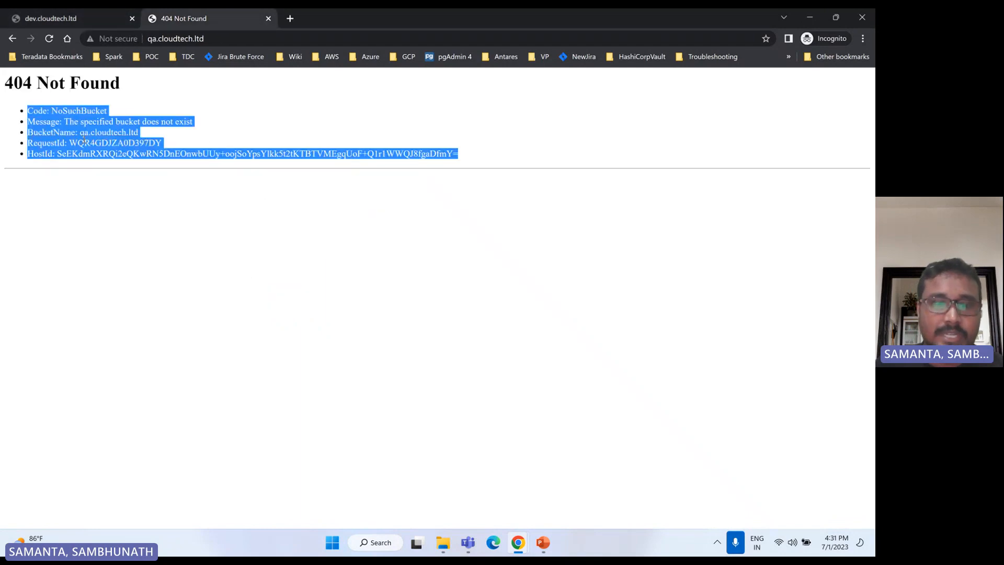
pyautogui.click(518, 543)
pyautogui.click(458, 503)
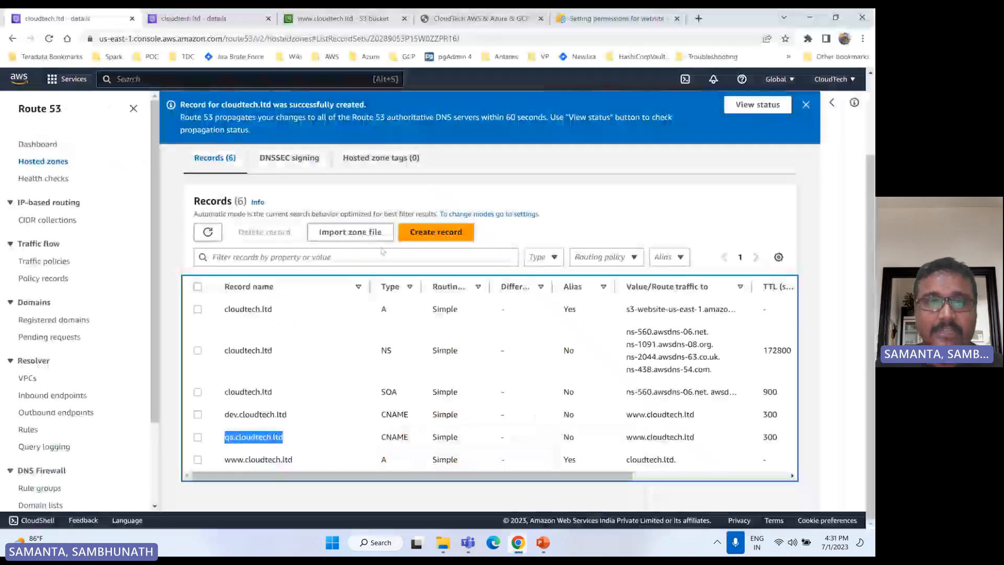
# - Start a new S3 bucket named qa.cloudtech.ltd, reusing the copied cloudtech.ltd bucket name
pyautogui.scroll(2, 419, 261)
pyautogui.click(363, 19)
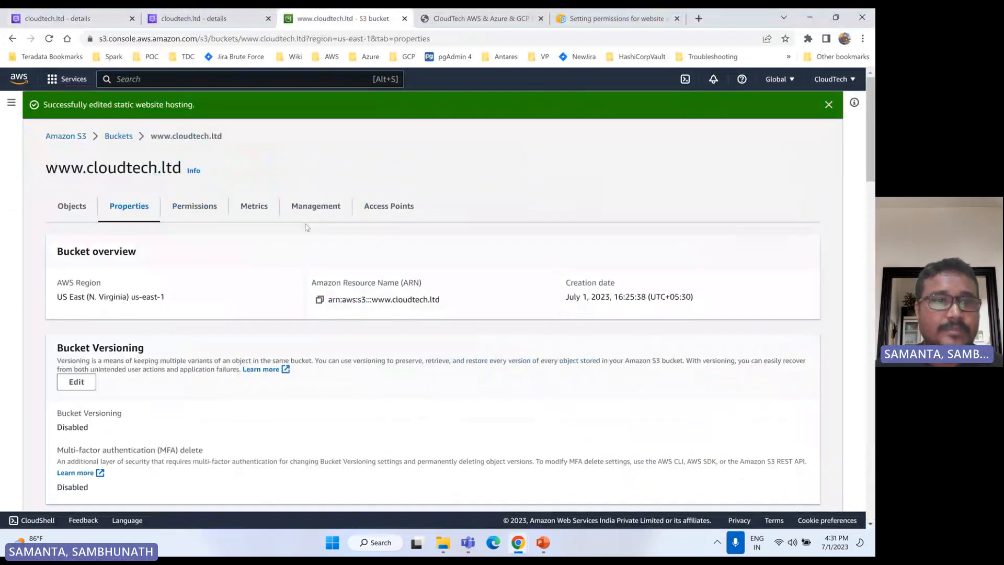
pyautogui.click(112, 137)
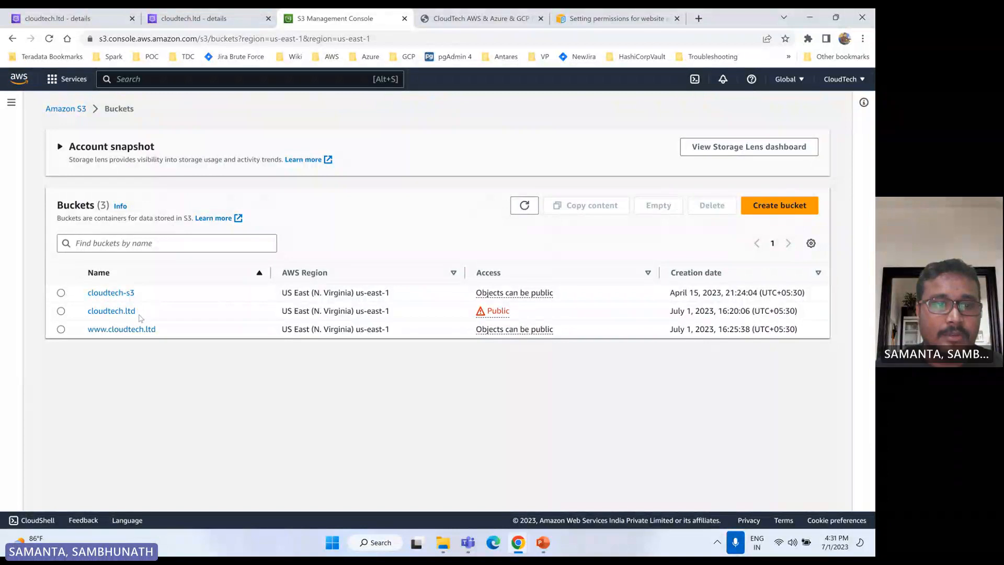
pyautogui.moveTo(137, 312); pyautogui.dragTo(81, 312)
pyautogui.hotkey('ctrl', 'c')
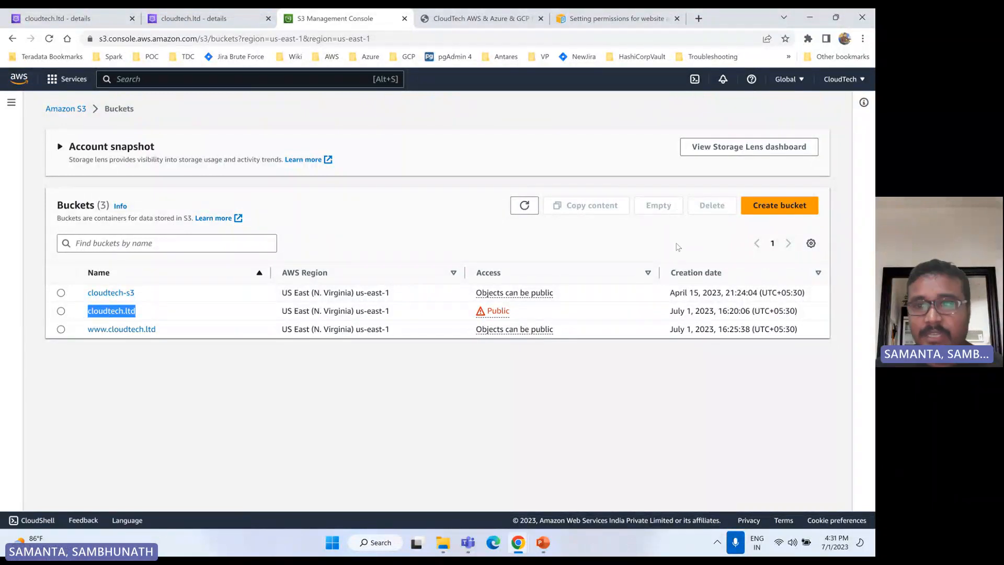
pyautogui.click(779, 205)
pyautogui.click(201, 247)
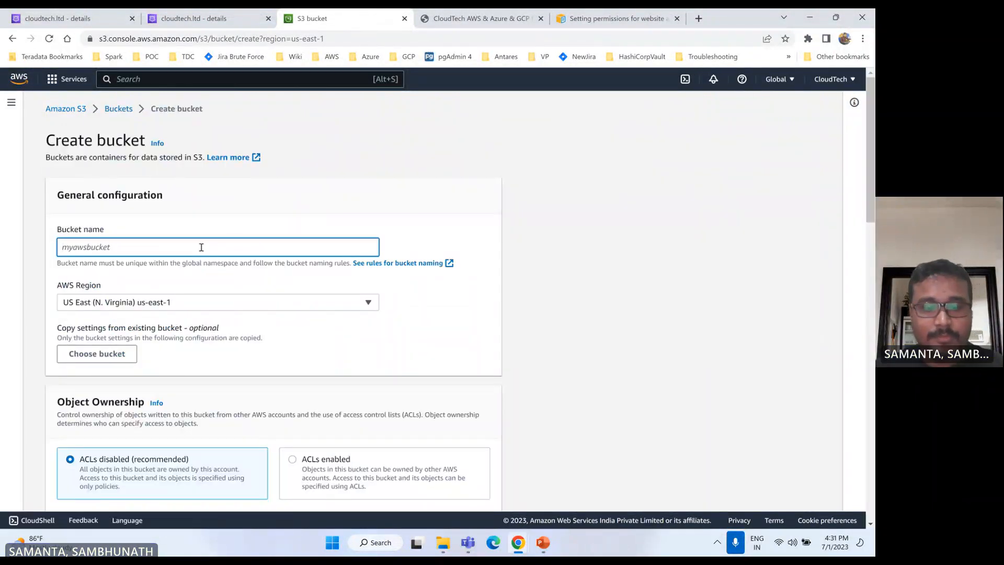
pyautogui.hotkey('ctrl', 'v')
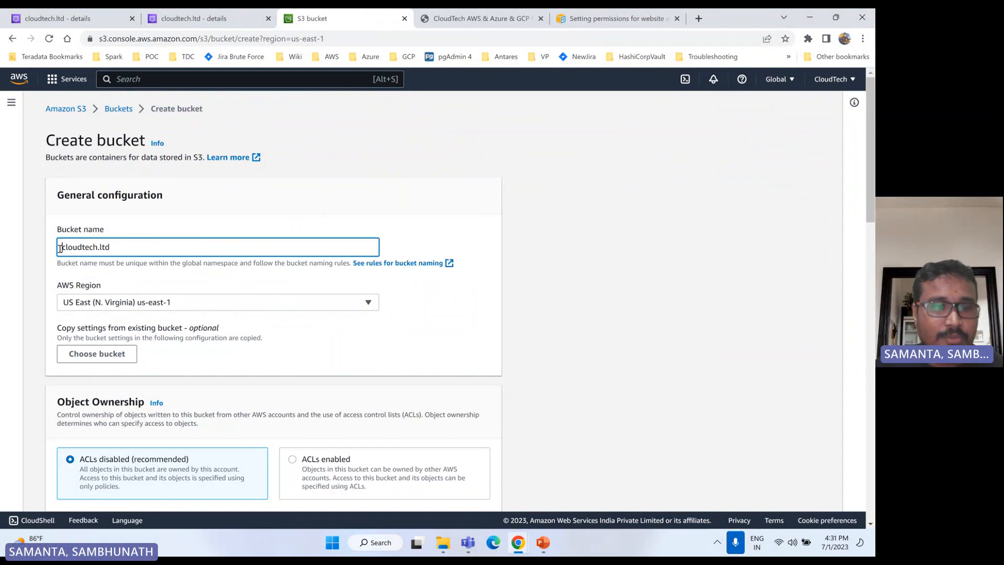
pyautogui.press('Home')
pyautogui.write('qa.')
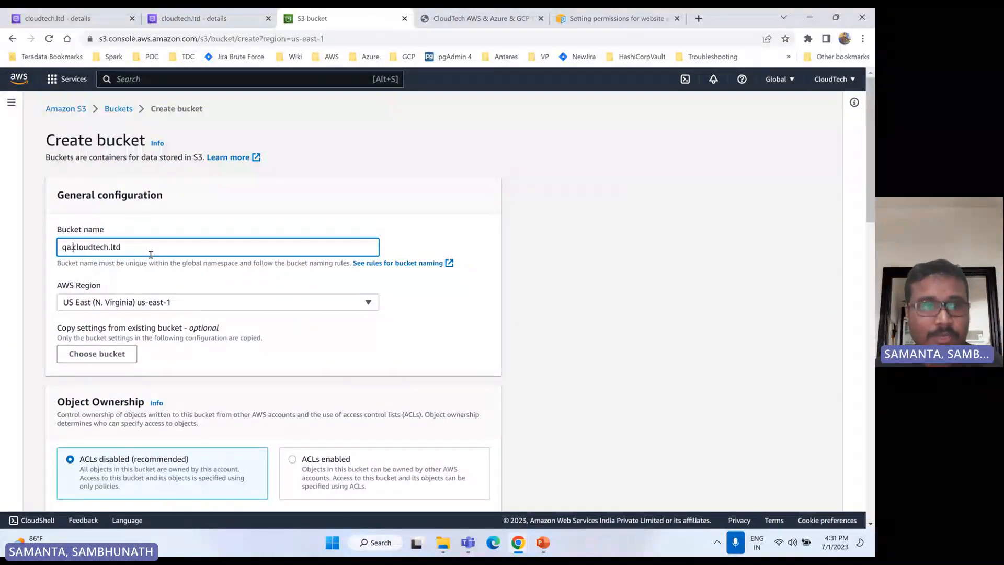
# - Turn off Block all public access for the new bucket, acknowledge the public access warning, and create the bucket
pyautogui.scroll(-9, 233, 276)
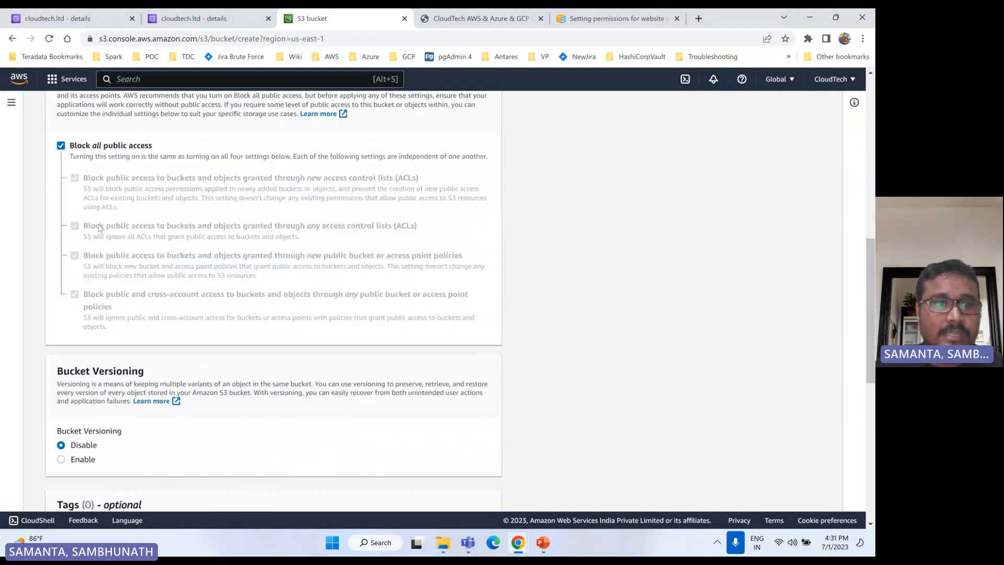
pyautogui.click(61, 145)
pyautogui.scroll(-8, 57, 209)
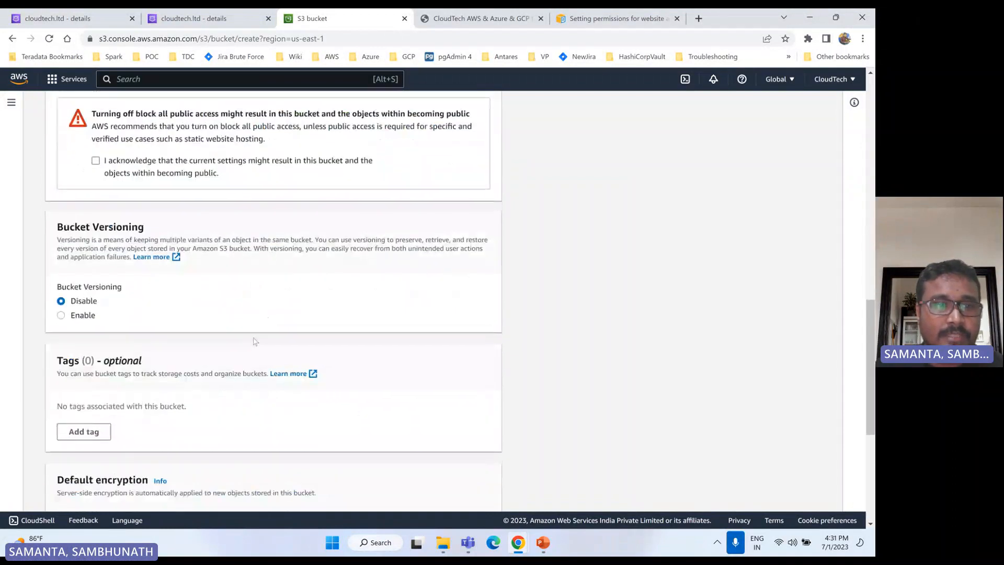
pyautogui.scroll(-3, 50, 241)
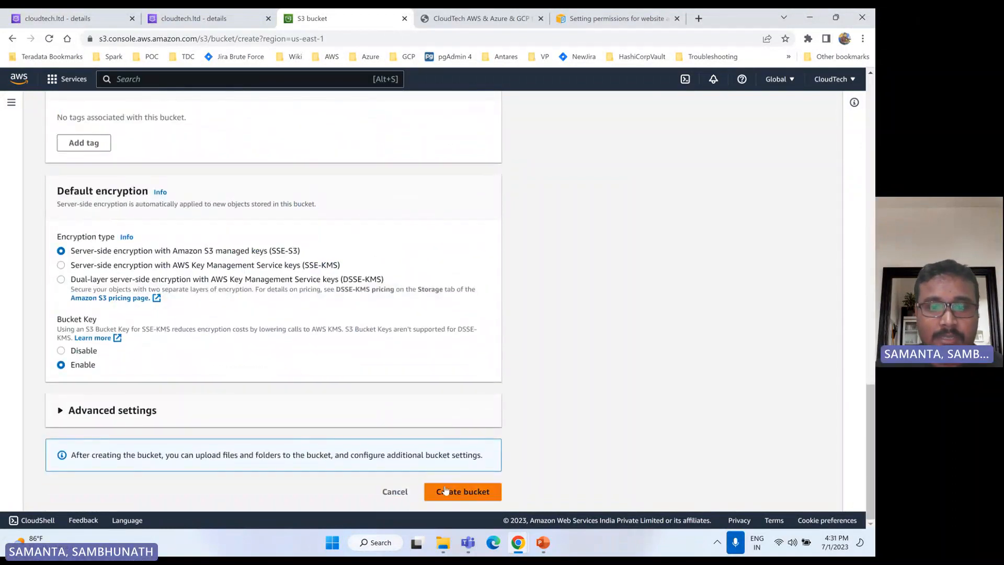
pyautogui.scroll(1, 452, 494)
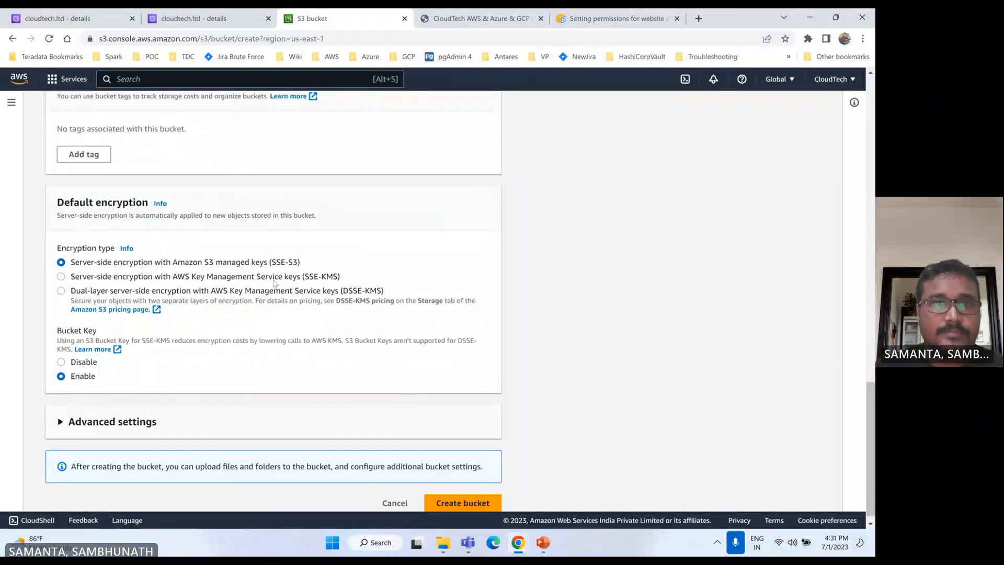
pyautogui.scroll(10, 291, 293)
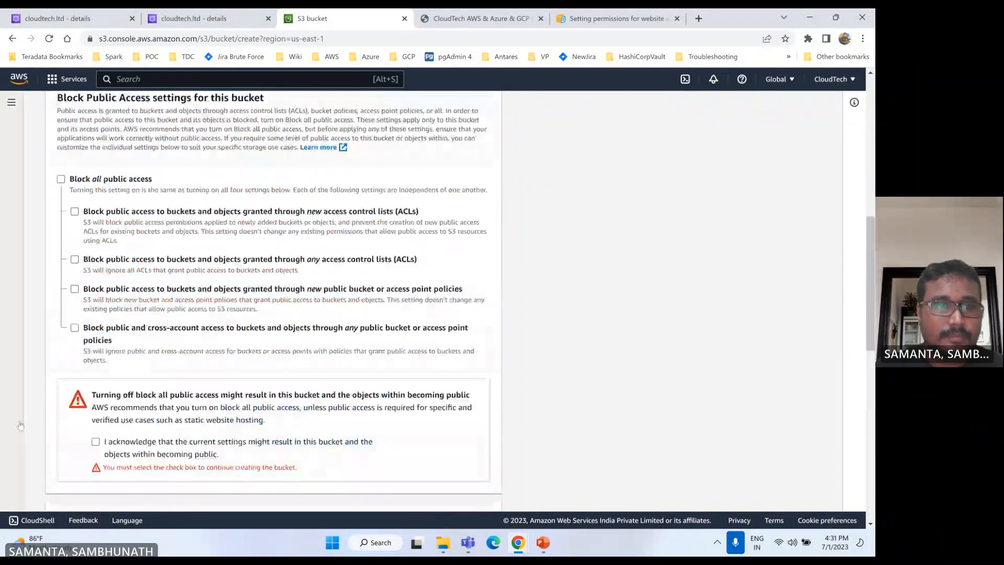
pyautogui.click(95, 441)
pyautogui.scroll(-10, 209, 366)
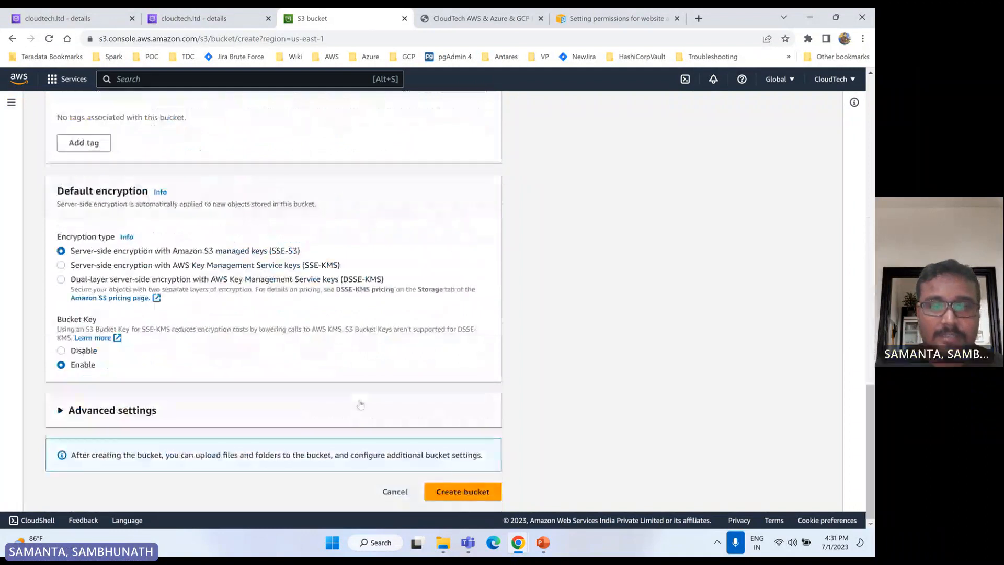
pyautogui.click(448, 494)
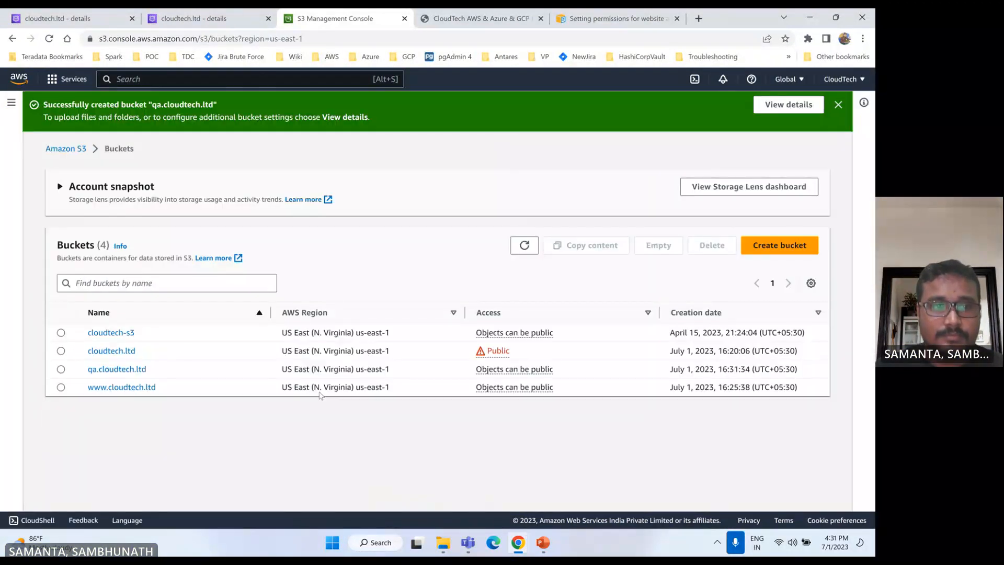
# - Enable static website hosting on the qa.cloudtech.ltd bucket with the hosting type Redirect requests for an object
pyautogui.click(118, 370)
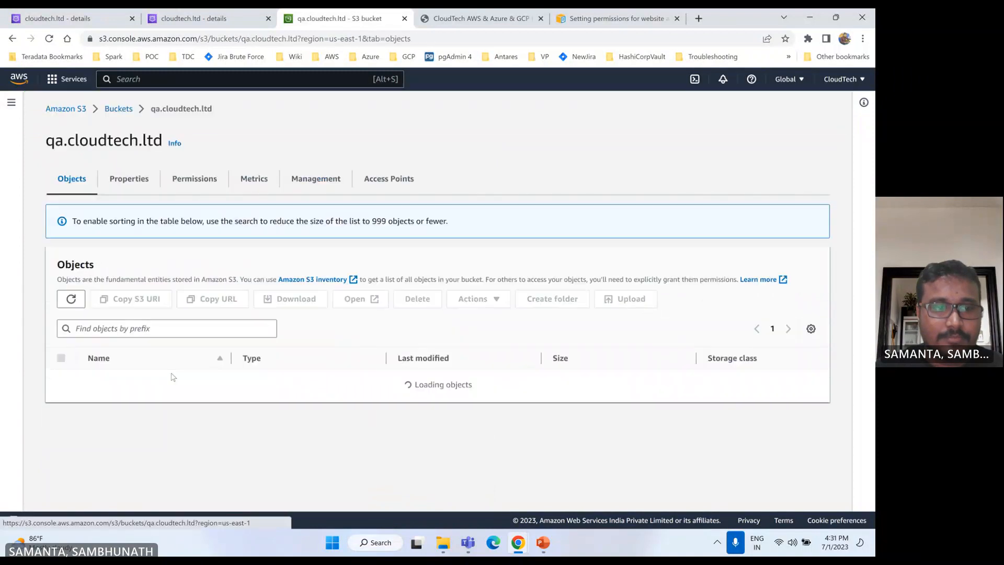
pyautogui.click(130, 179)
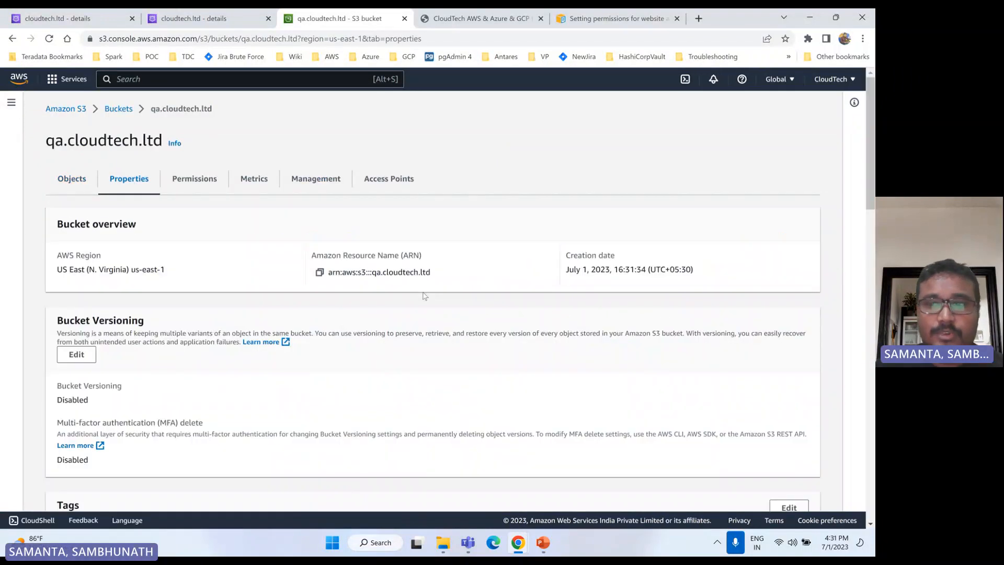
pyautogui.scroll(-5, 459, 336)
pyautogui.scroll(-20, 460, 336)
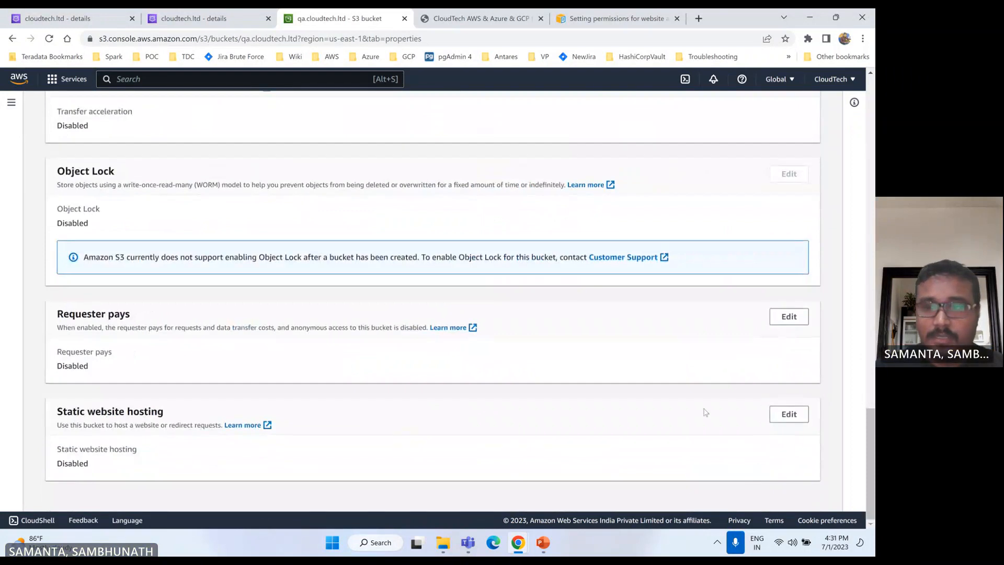
pyautogui.click(789, 414)
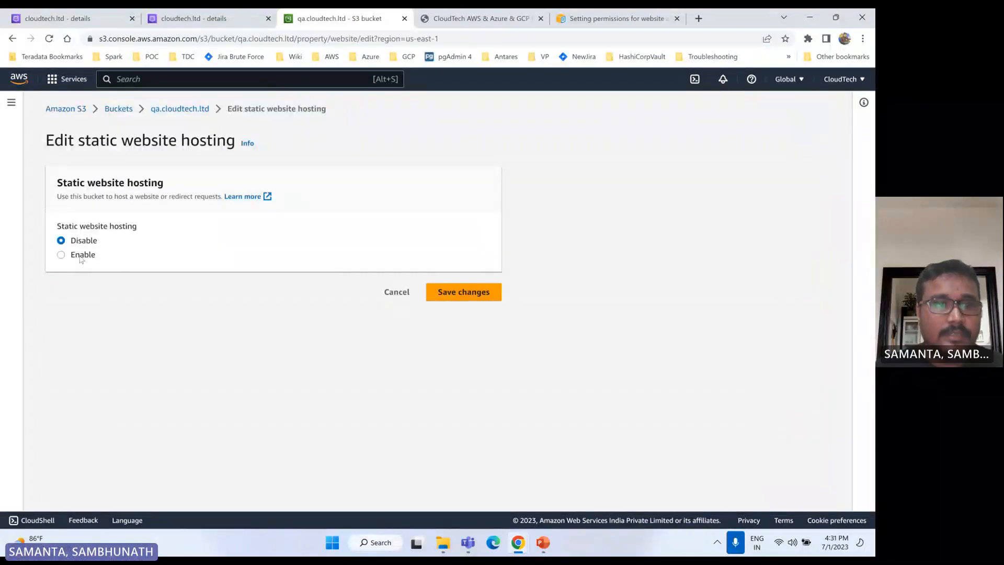
pyautogui.click(81, 256)
pyautogui.click(77, 318)
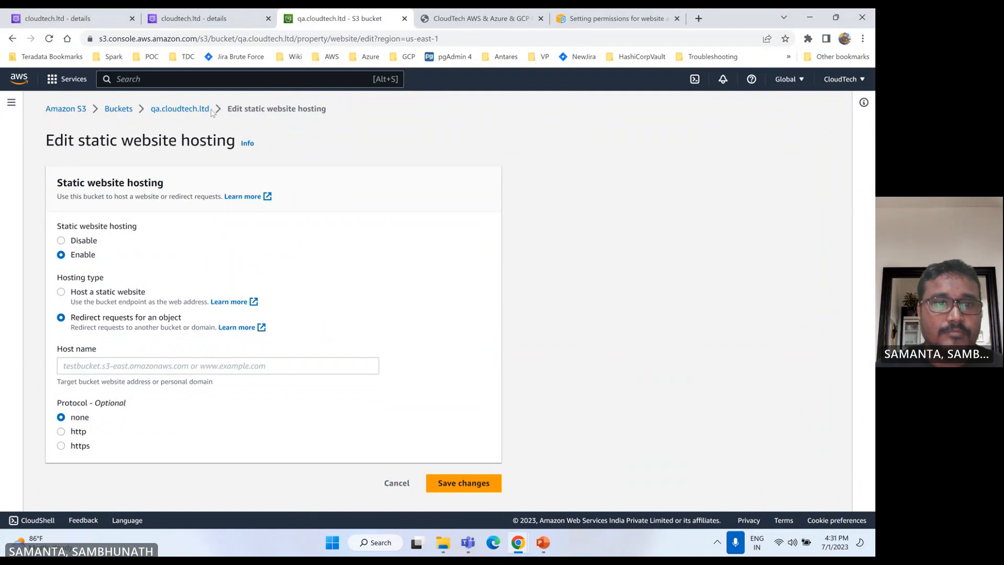
# - Set the redirect host name to cloudtech.ltd, leaving the protocol at none, and save the hosting changes
pyautogui.moveTo(211, 109); pyautogui.dragTo(160, 112)
pyautogui.hotkey('ctrl', 'c')
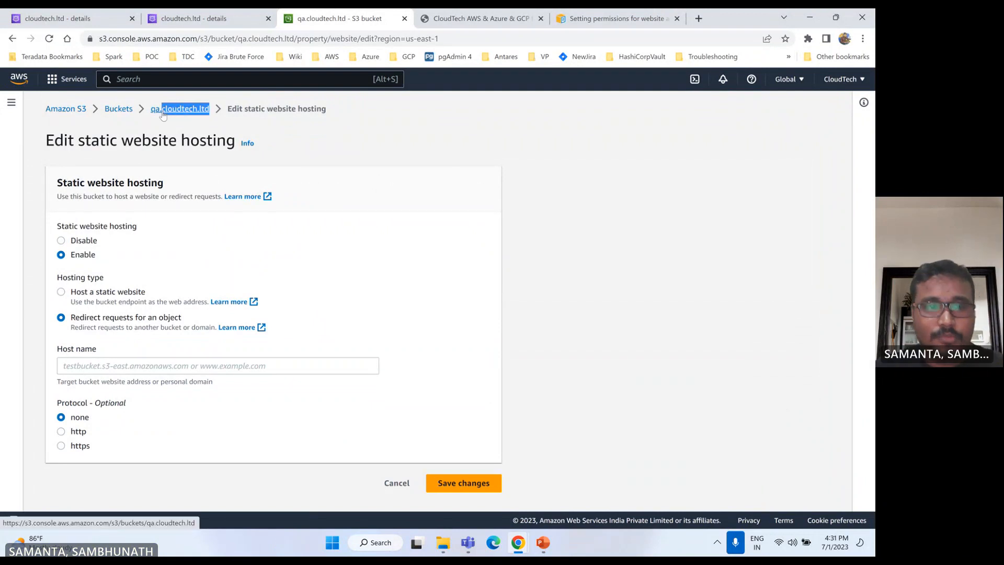
pyautogui.click(116, 364)
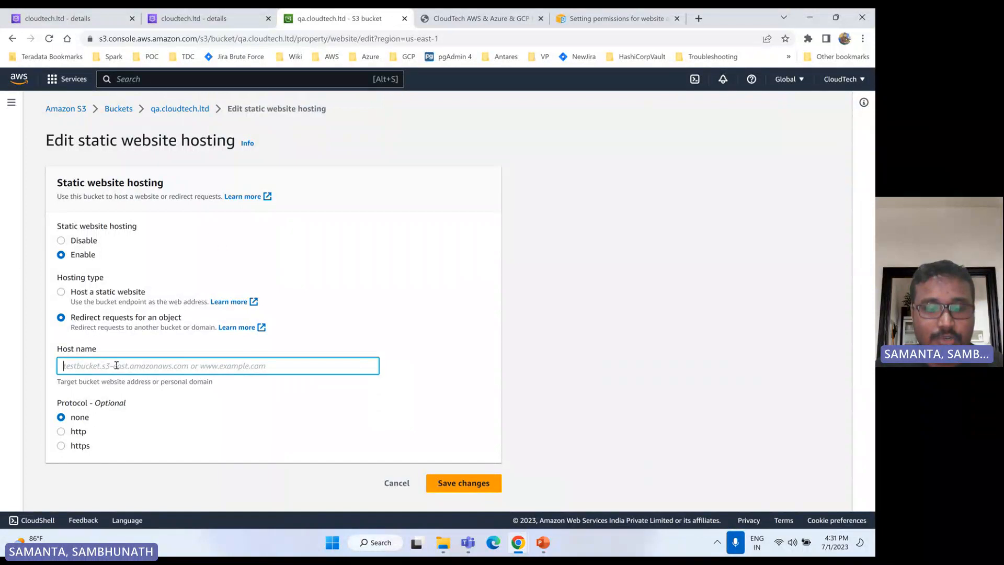
pyautogui.hotkey('ctrl', 'v')
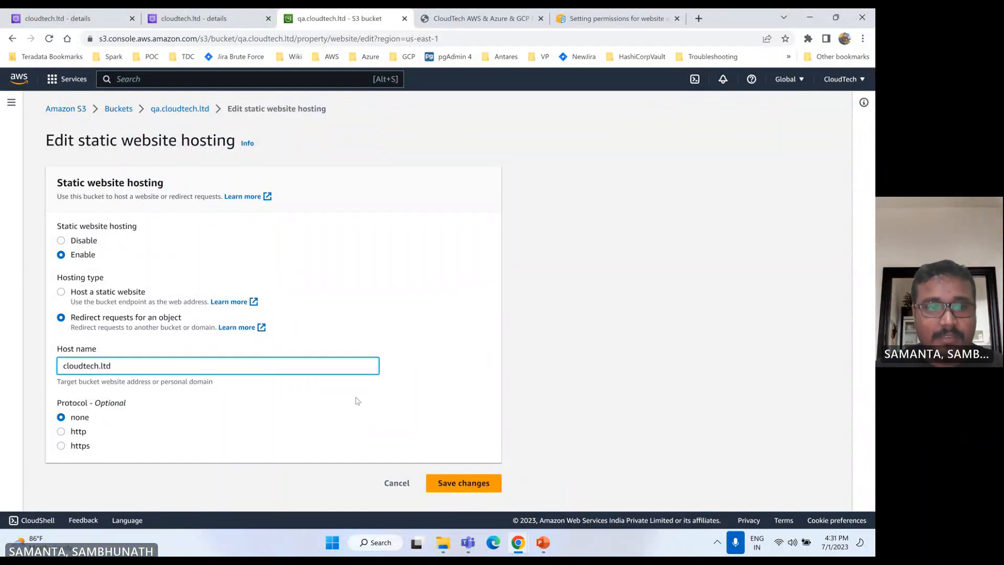
pyautogui.click(494, 481)
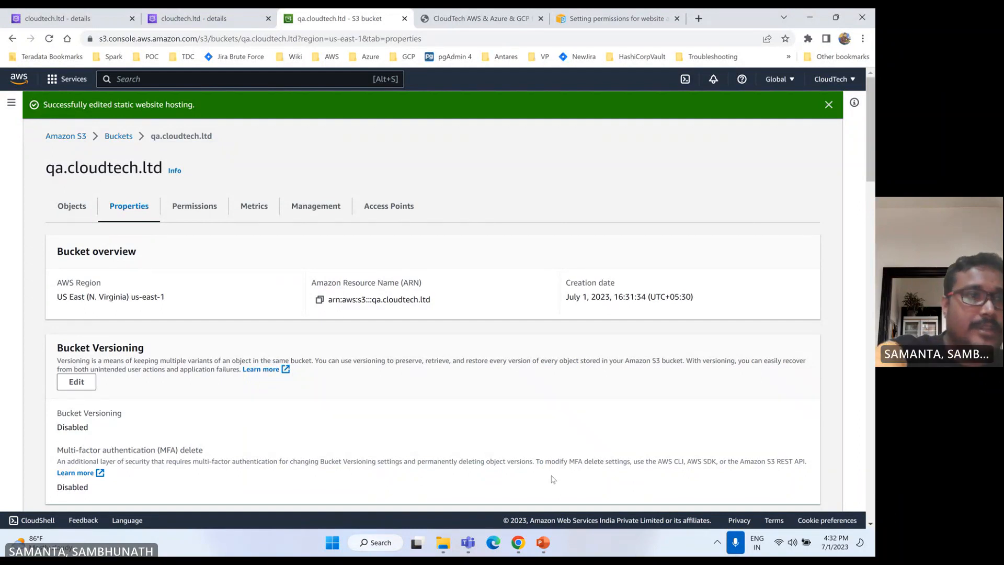
# - Reload qa.cloudtech.ltd in the Incognito window to test the redirect, and return to the S3 console
pyautogui.click(518, 542)
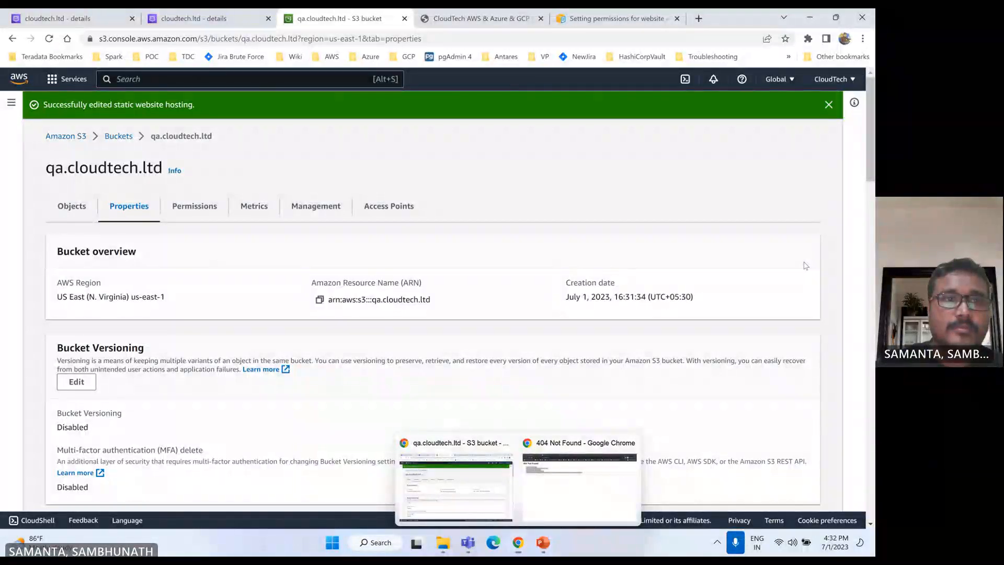
pyautogui.click(580, 484)
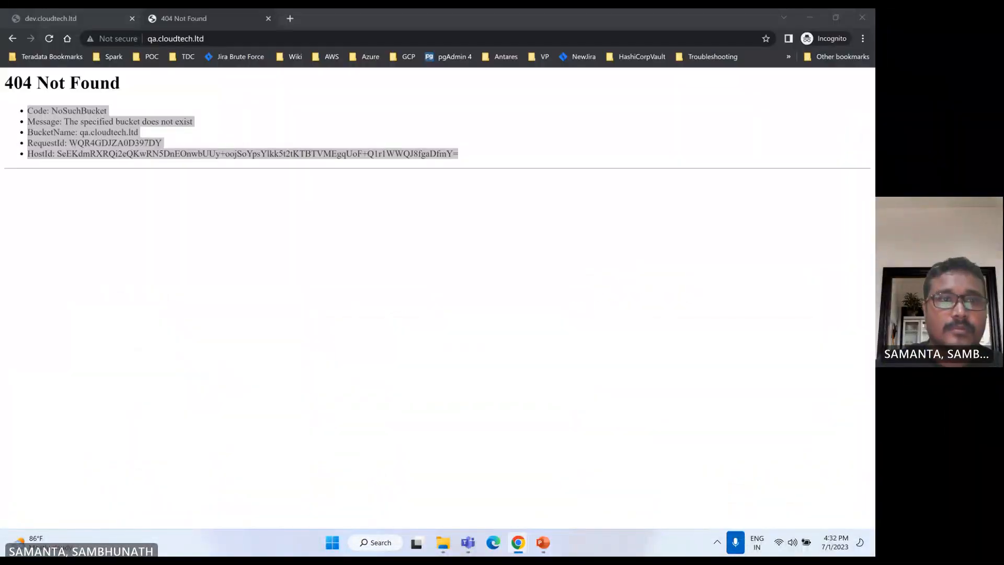
pyautogui.click(334, 209)
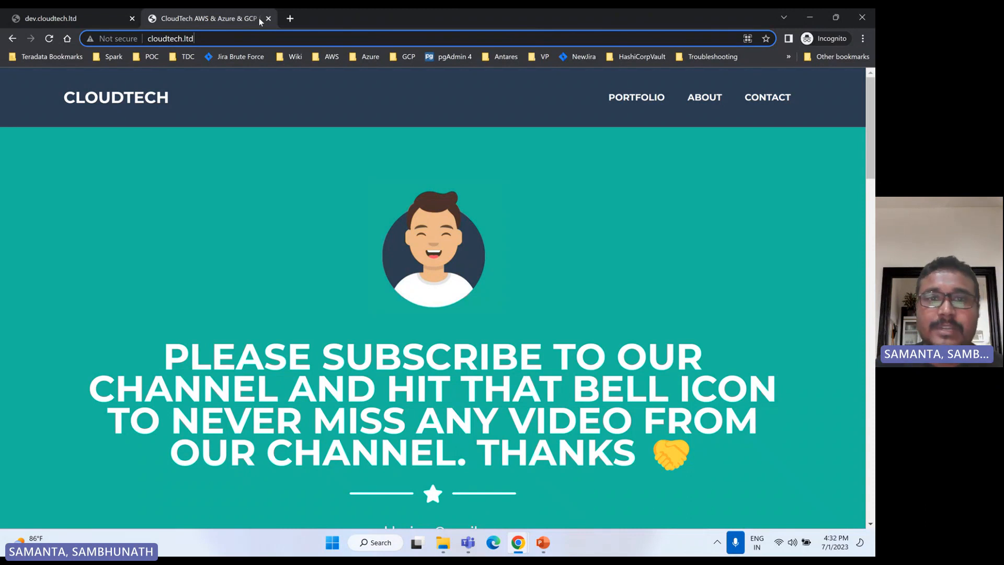
pyautogui.click(809, 18)
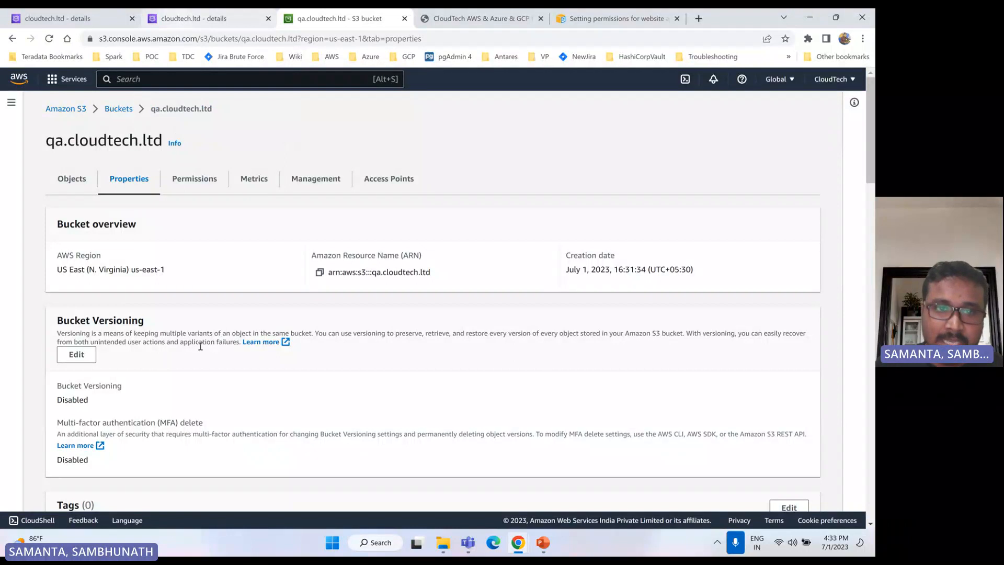
# - Review the records of both cloudtech.ltd hosted zones in the Route 53 console
pyautogui.click(208, 19)
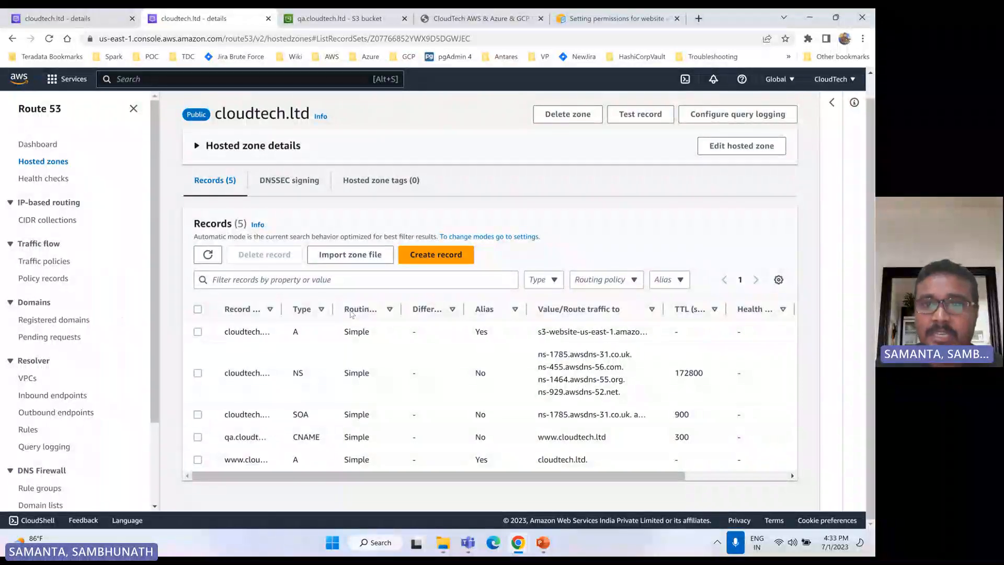
pyautogui.hotkey('ctrl', 'shift', 'Tab')
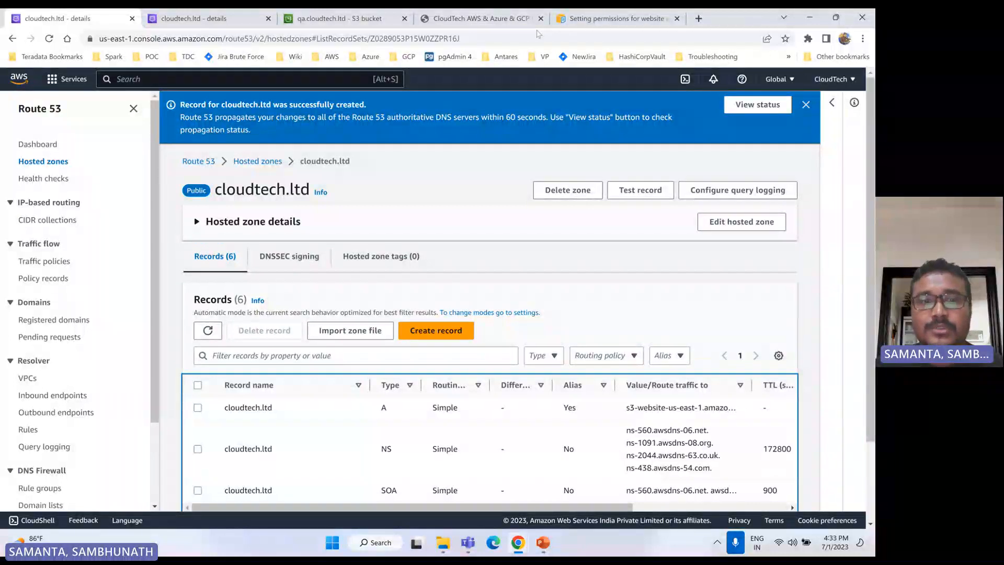
pyautogui.moveTo(309, 105); pyautogui.dragTo(213, 118)
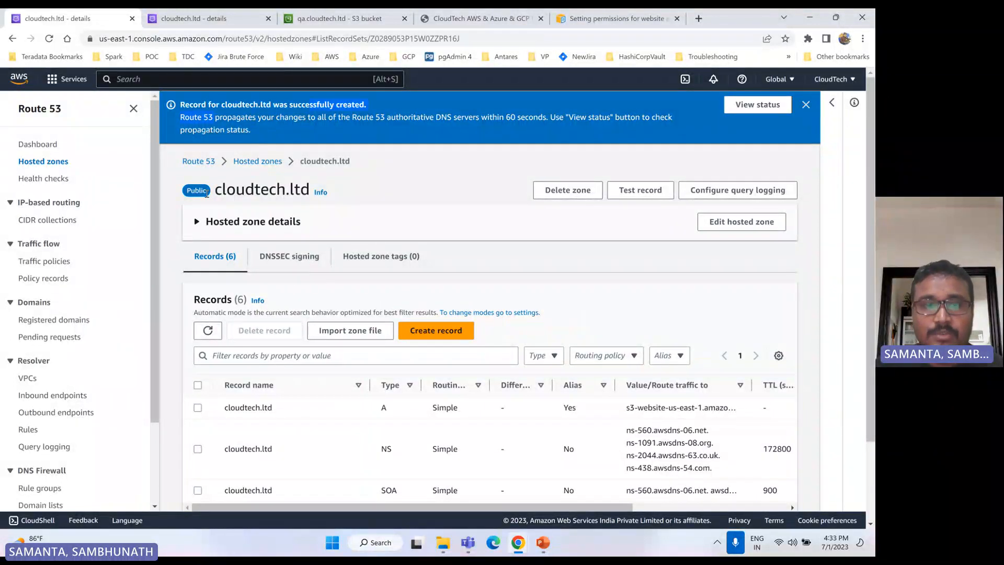